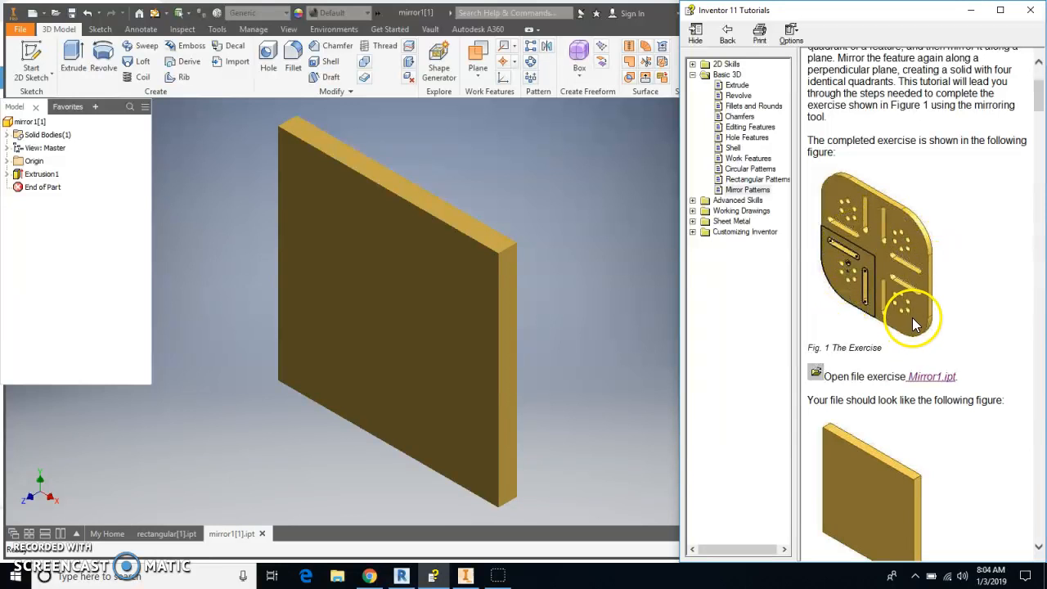
{"action": "scroll", "coordinate": [916, 318], "scroll_direction": "down", "scroll_amount": 3}
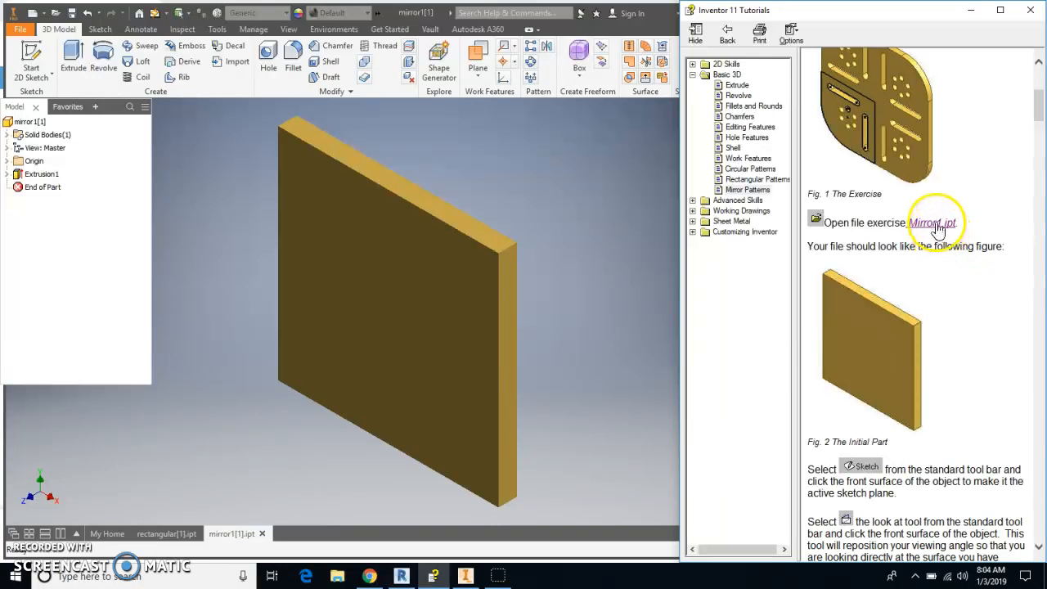
{"action": "left_click", "coordinate": [937, 229]}
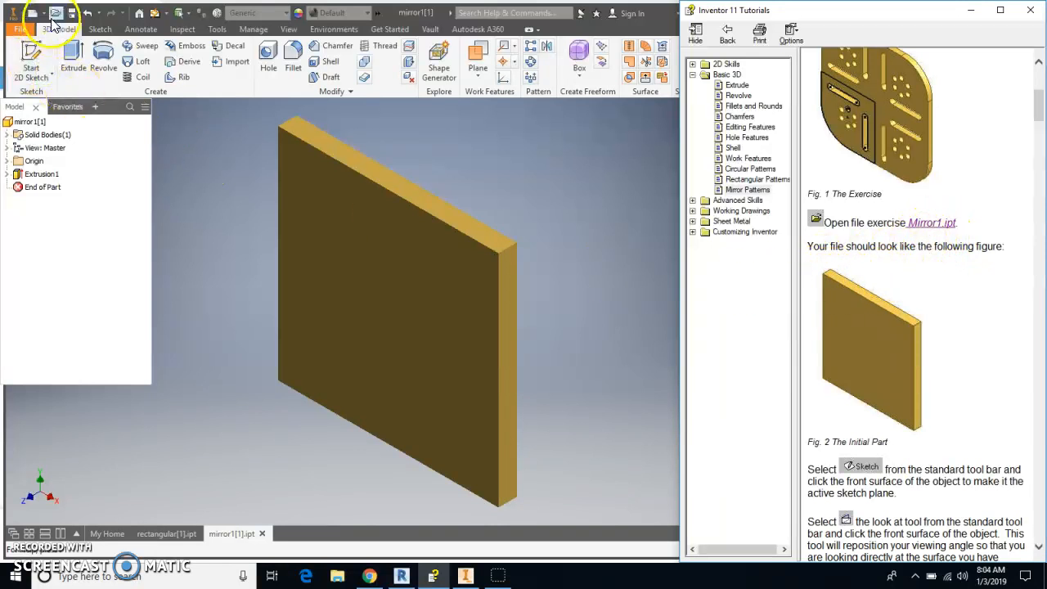
{"action": "left_click", "coordinate": [19, 29]}
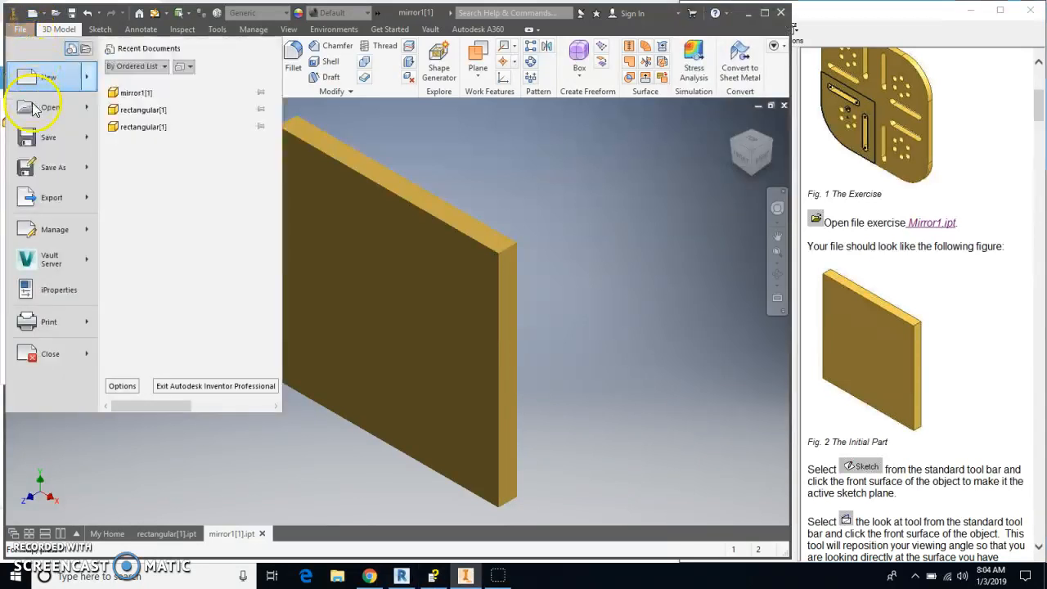
{"action": "left_click", "coordinate": [49, 167]}
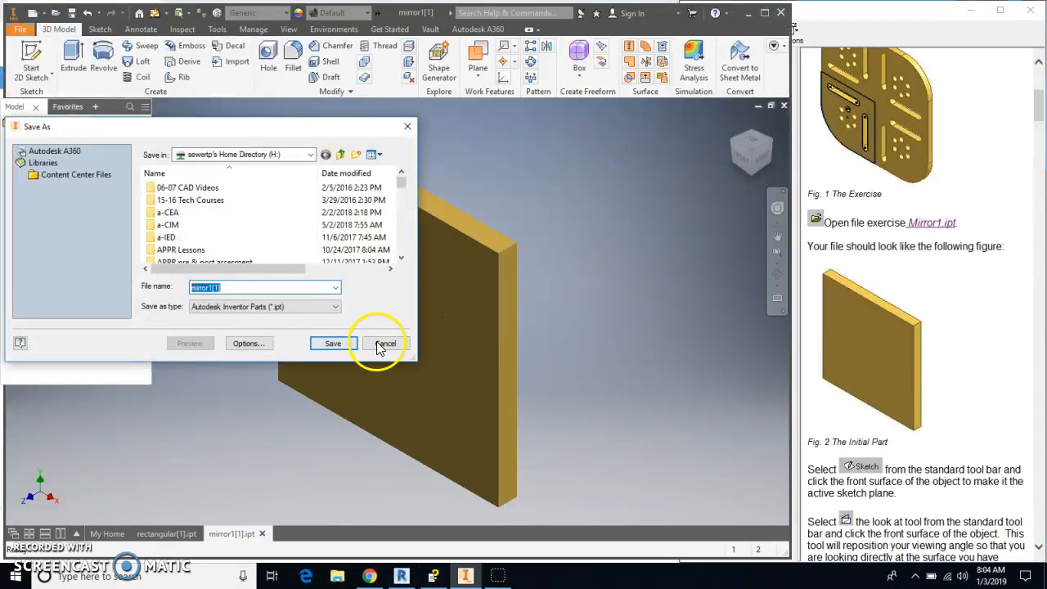
{"action": "left_click", "coordinate": [378, 343]}
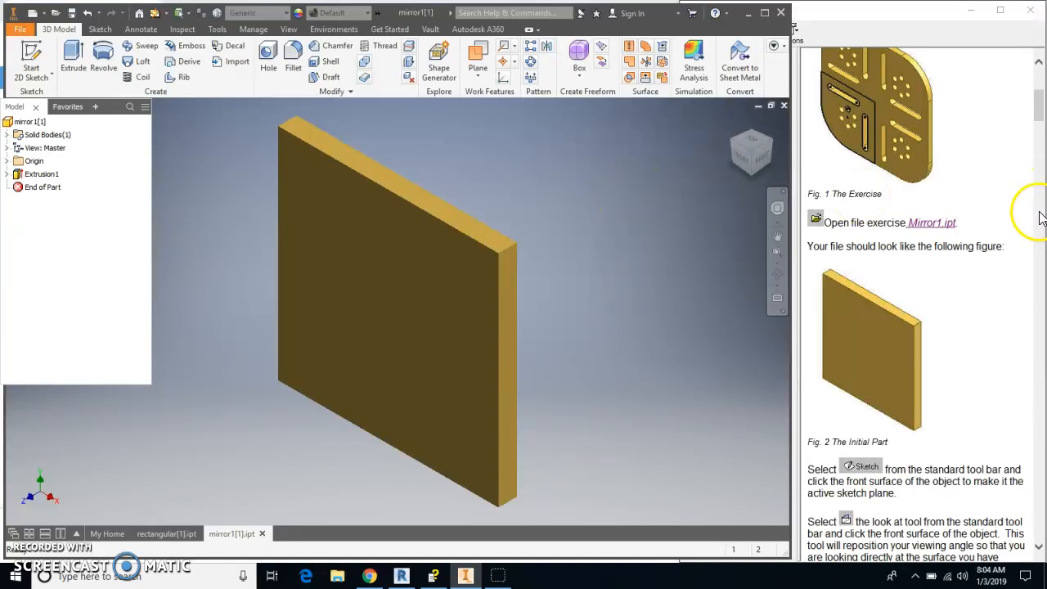
- Start a 2D sketch on the large front face of the plate
{"action": "scroll", "coordinate": [942, 258], "scroll_direction": "down", "scroll_amount": 5}
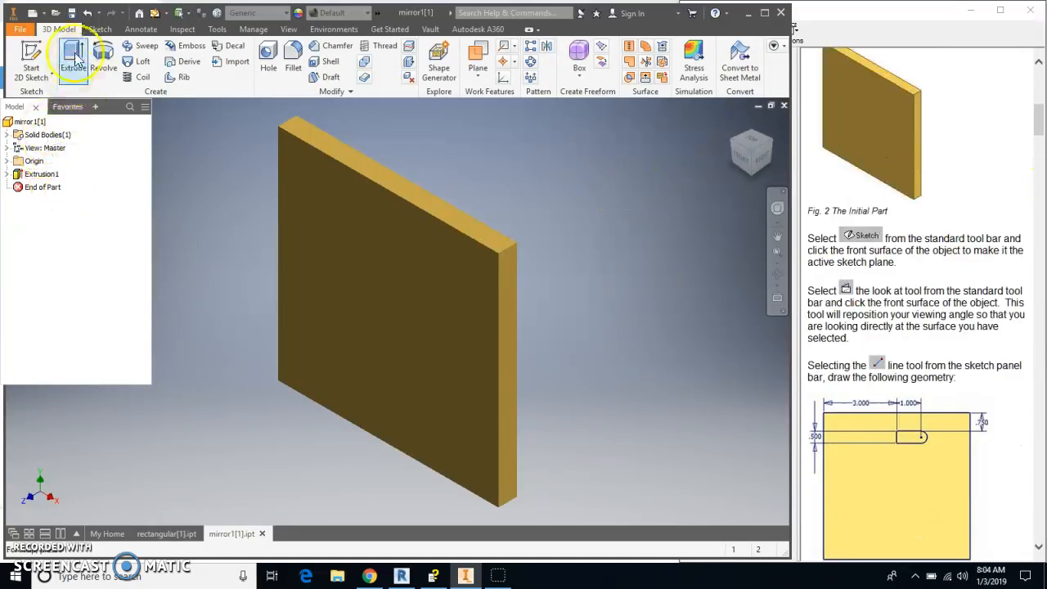
{"action": "left_click", "coordinate": [31, 63]}
{"action": "left_click", "coordinate": [408, 360]}
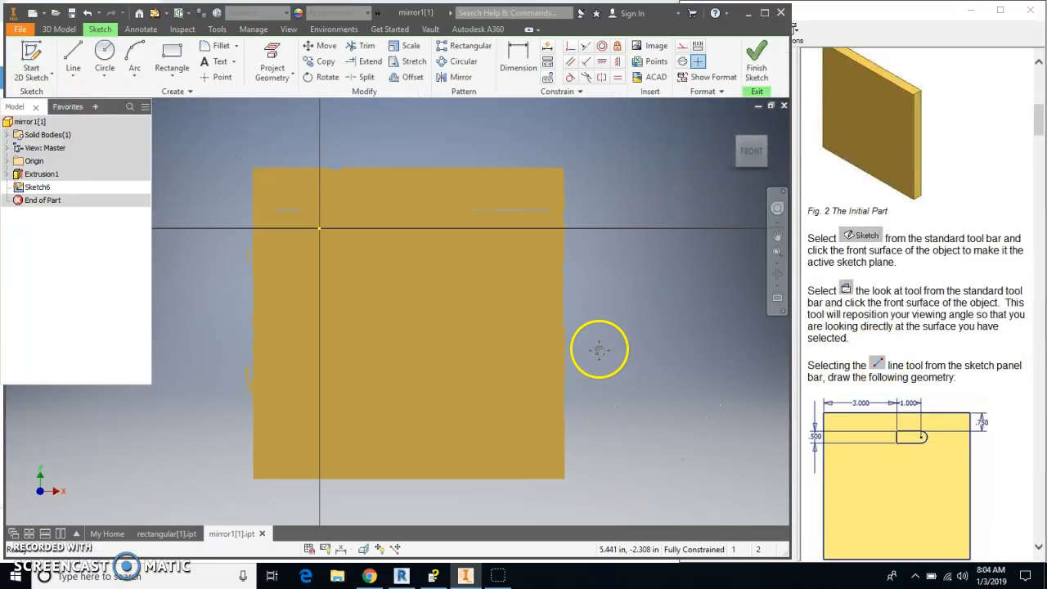
- Draw a horizontal line 1.000 in long on the upper part of the plate's face, following the tutorial's slot figure
{"action": "left_click", "coordinate": [956, 364]}
{"action": "scroll", "coordinate": [928, 311], "scroll_direction": "down", "scroll_amount": 2}
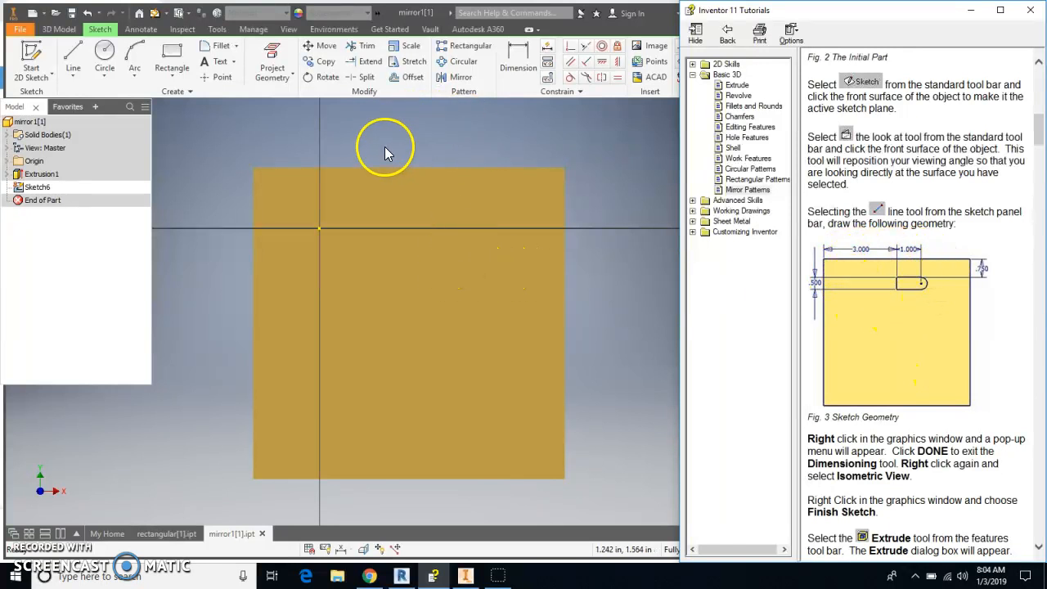
{"action": "left_click", "coordinate": [79, 64]}
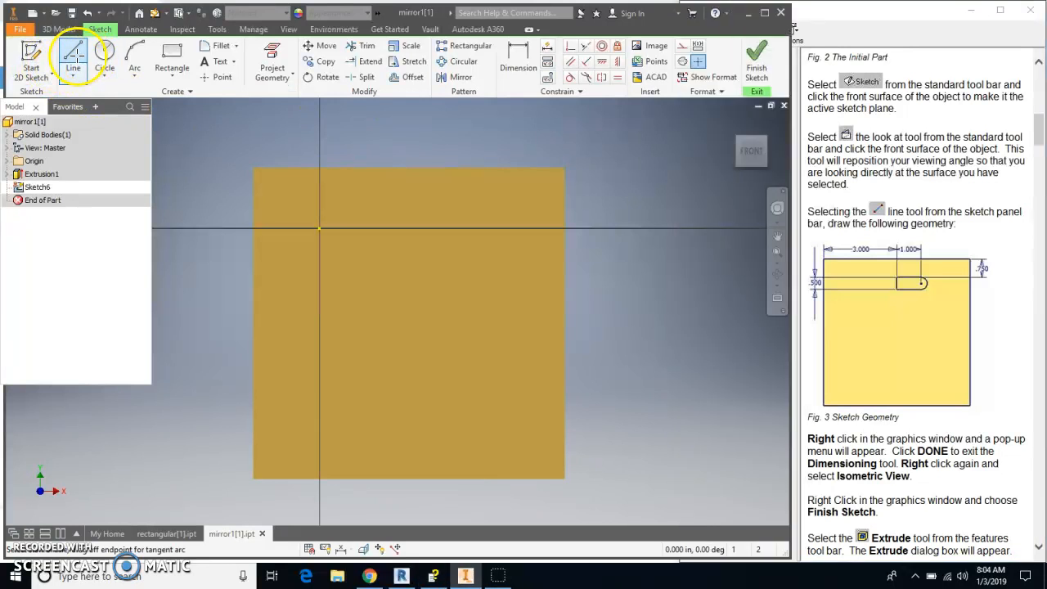
{"action": "left_click", "coordinate": [363, 243]}
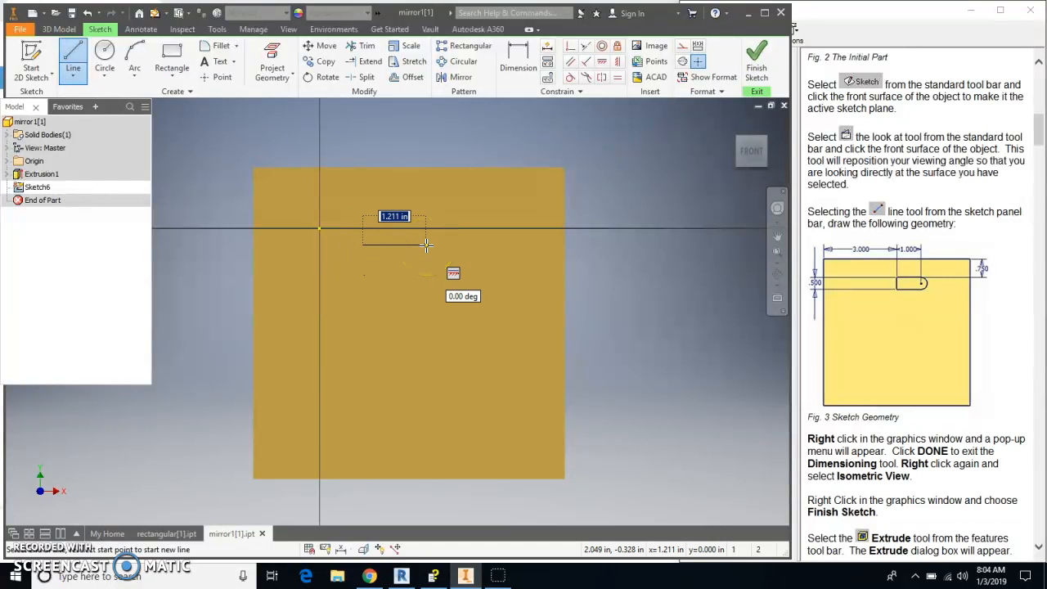
{"action": "key", "text": "Return"}
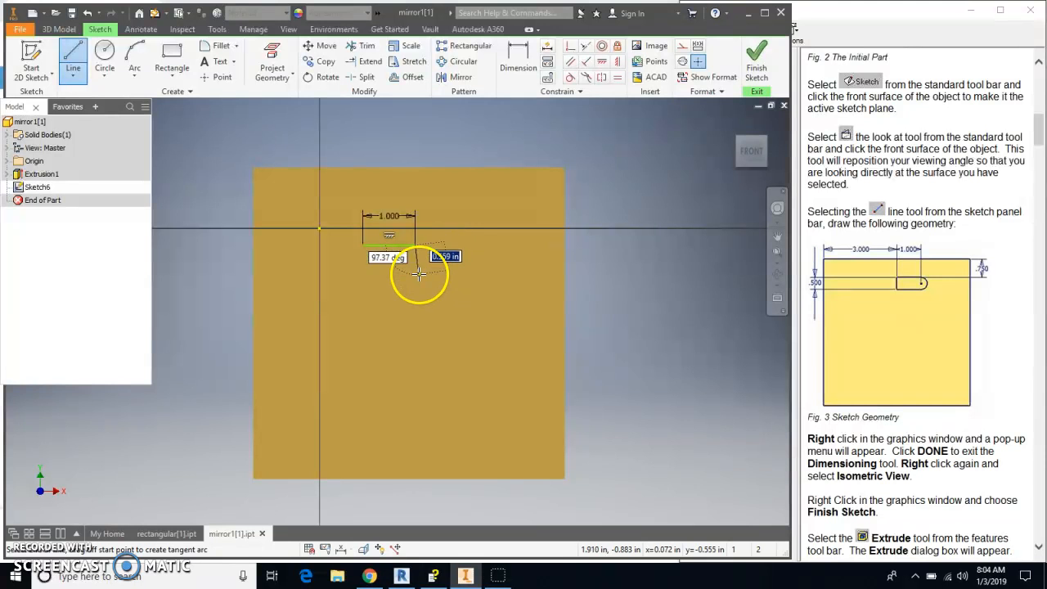
{"action": "key", "text": "Escape"}
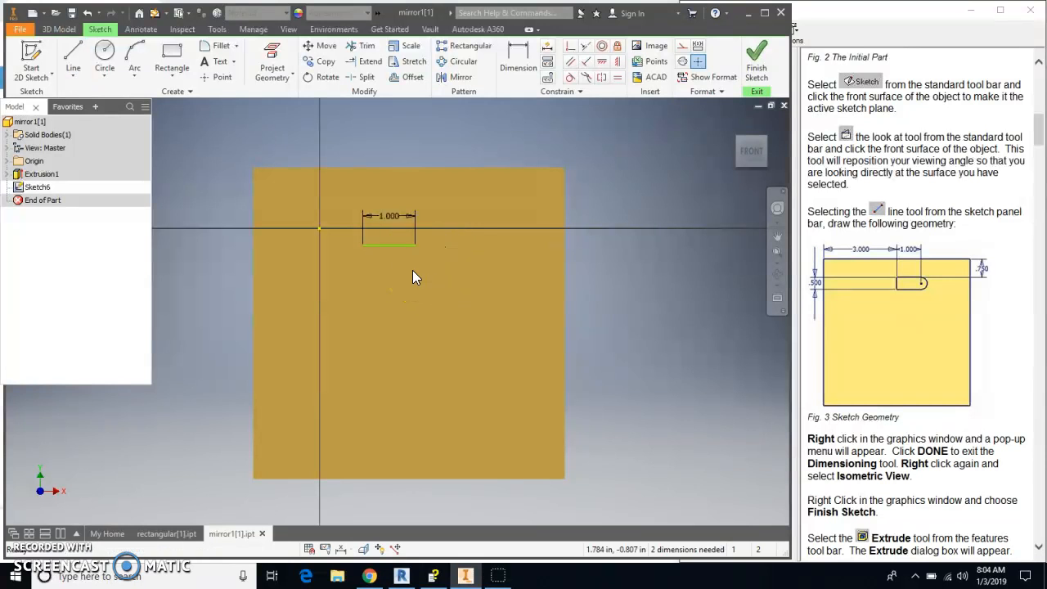
- From the line's left end, draw a vertical line 0.5 in down, followed by a horizontal line 1 in long to the right
{"action": "left_click", "coordinate": [73, 70]}
{"action": "left_click", "coordinate": [74, 54]}
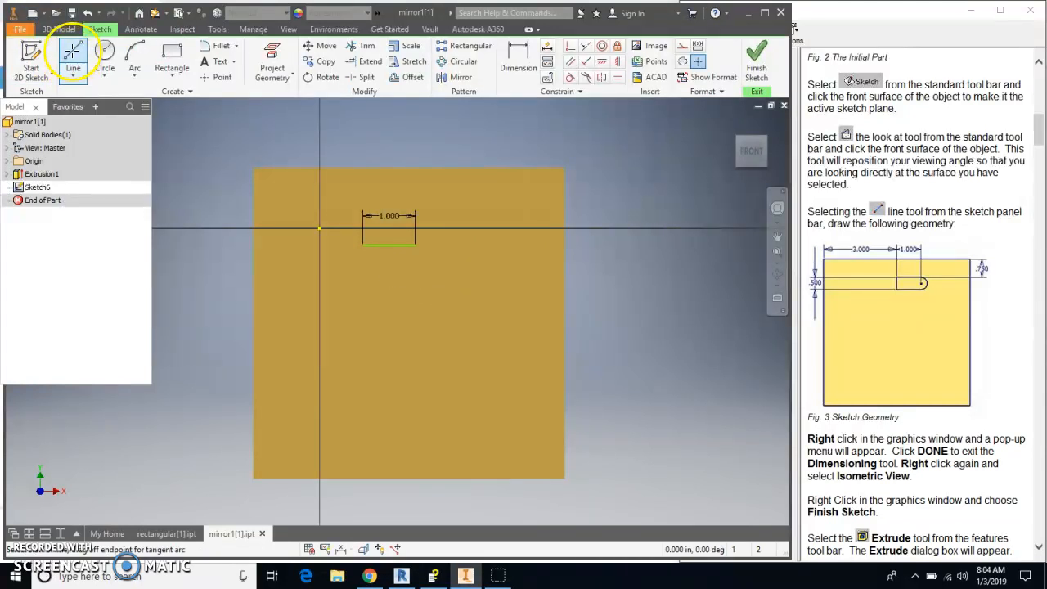
{"action": "left_click", "coordinate": [361, 244]}
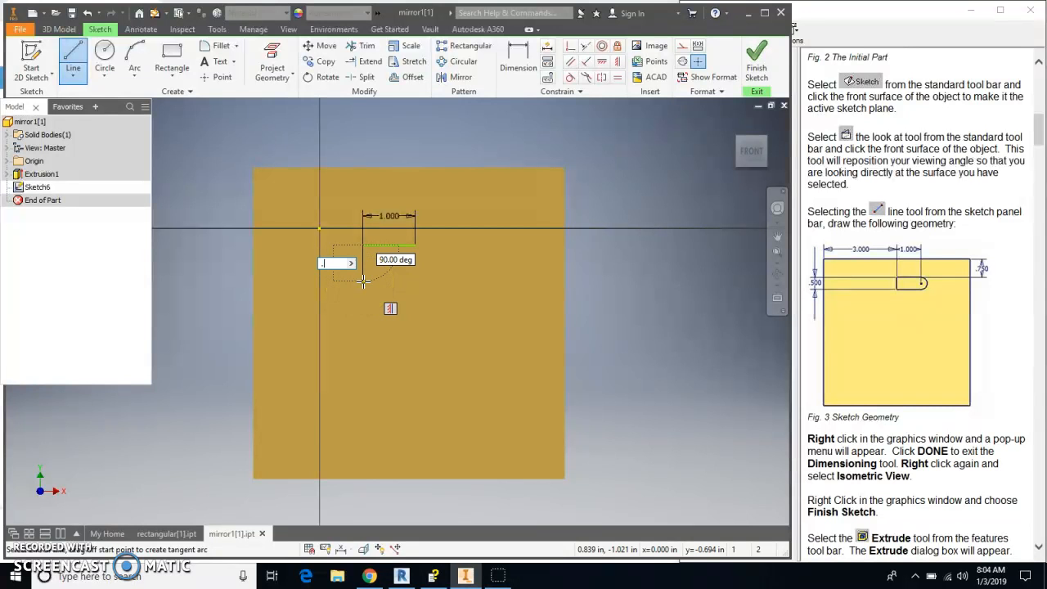
{"action": "key", "text": "Return"}
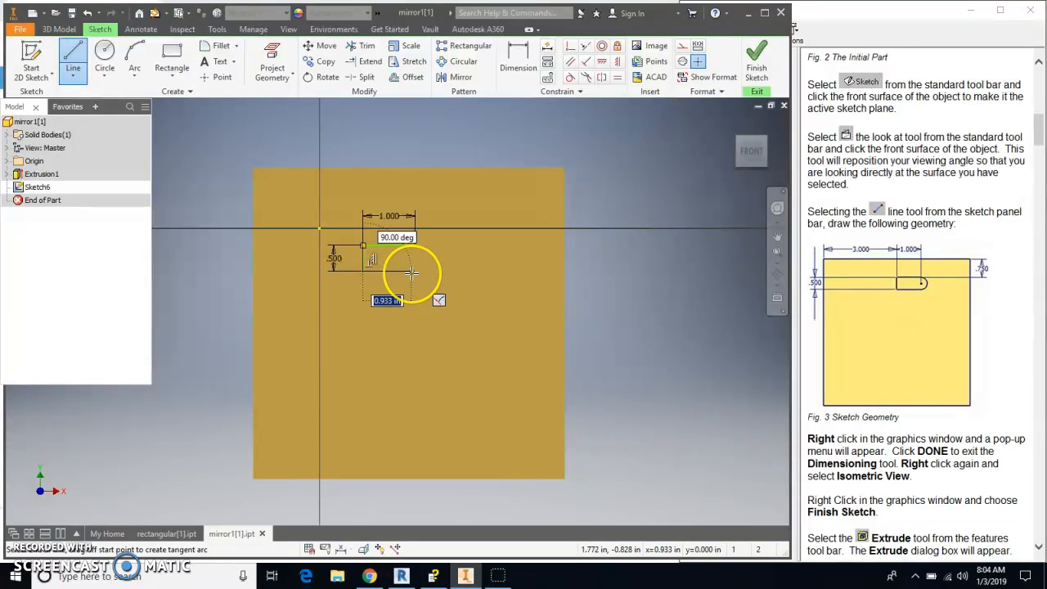
{"action": "type", "text": "1"}
{"action": "key", "text": "Return"}
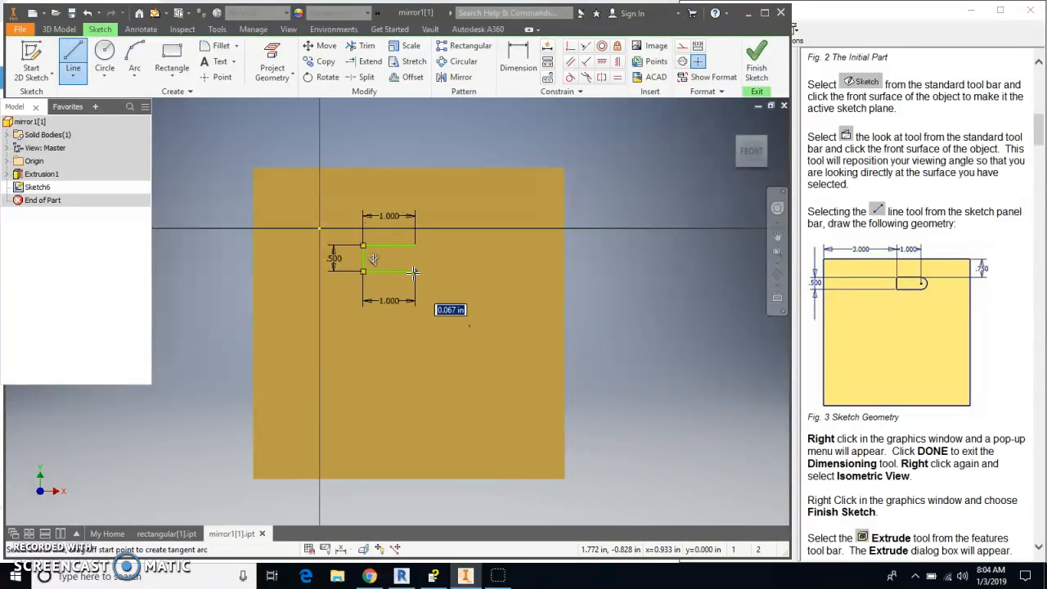
{"action": "key", "text": "Escape"}
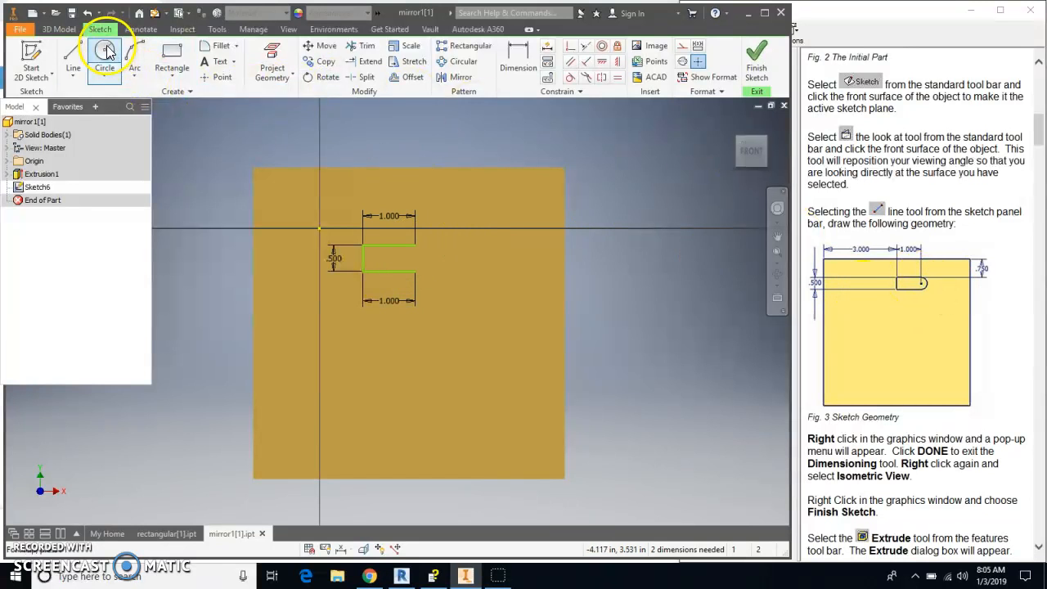
{"action": "left_click", "coordinate": [112, 80]}
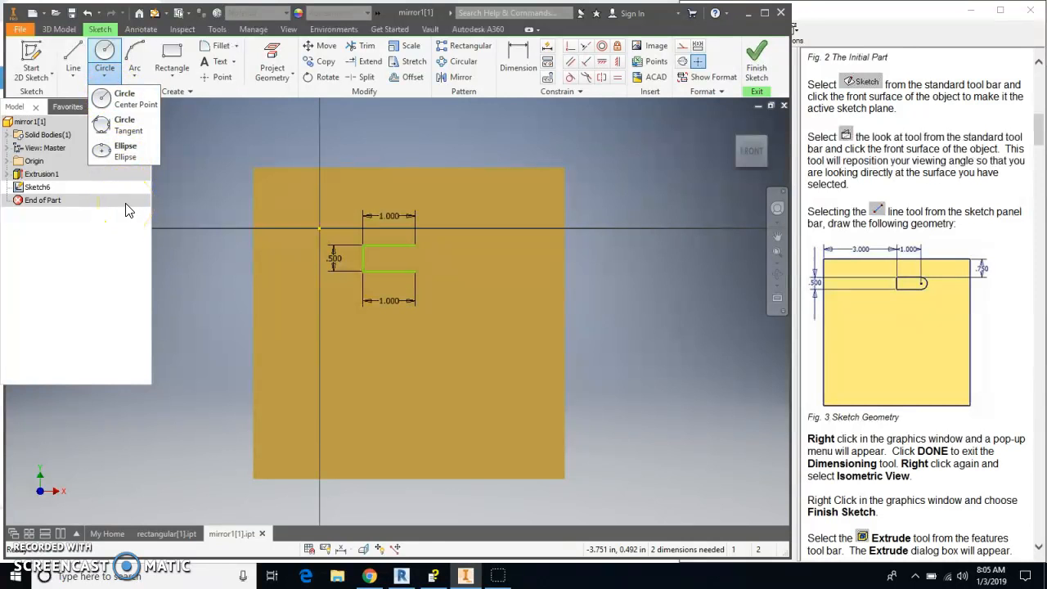
{"action": "left_click", "coordinate": [121, 100]}
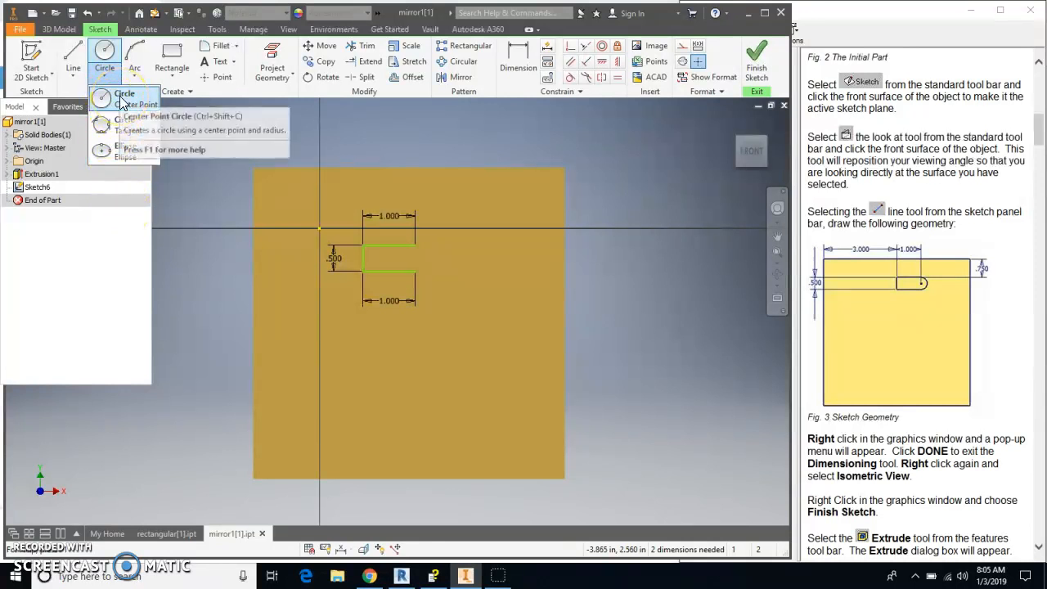
{"action": "left_click", "coordinate": [73, 57]}
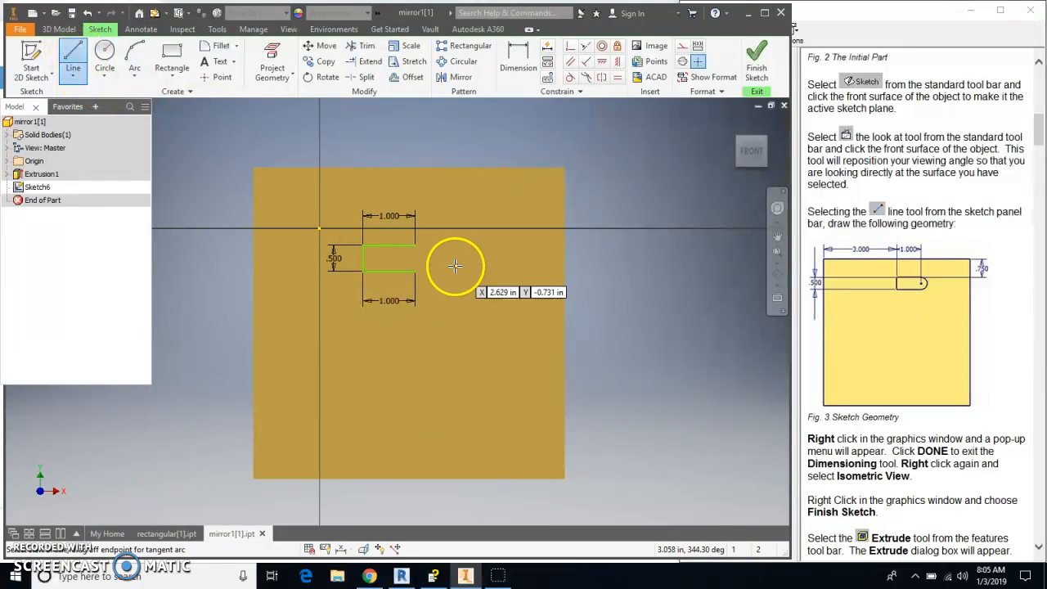
{"action": "left_click_drag", "start_coordinate": [414, 245], "coordinate": [423, 276]}
{"action": "key", "text": "Escape"}
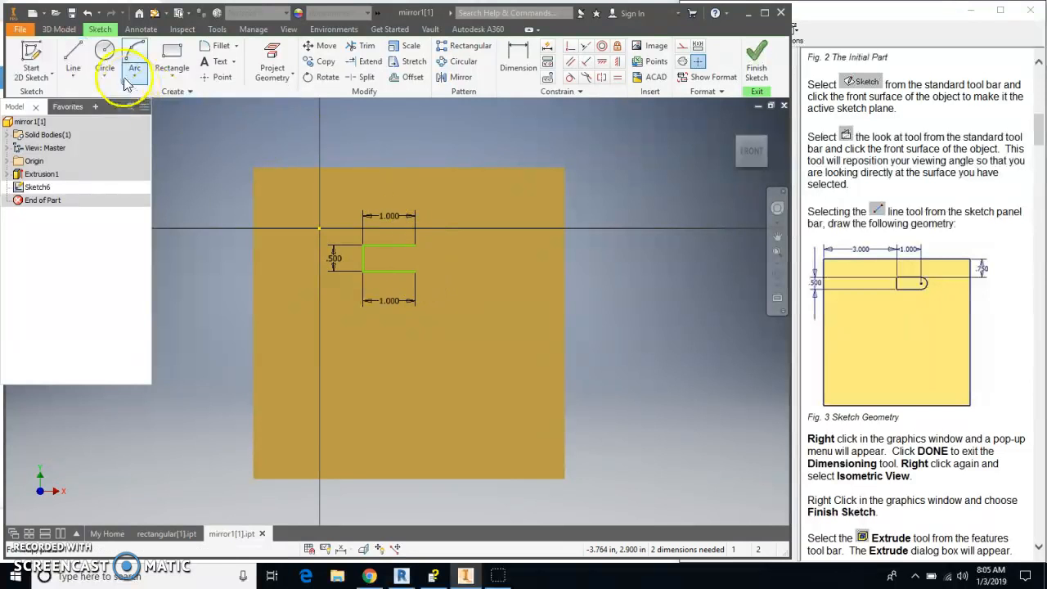
- Close the profile's open right end with a vertical line and draw a circle centred on its midpoint, passing through its endpoints
{"action": "left_click", "coordinate": [73, 59]}
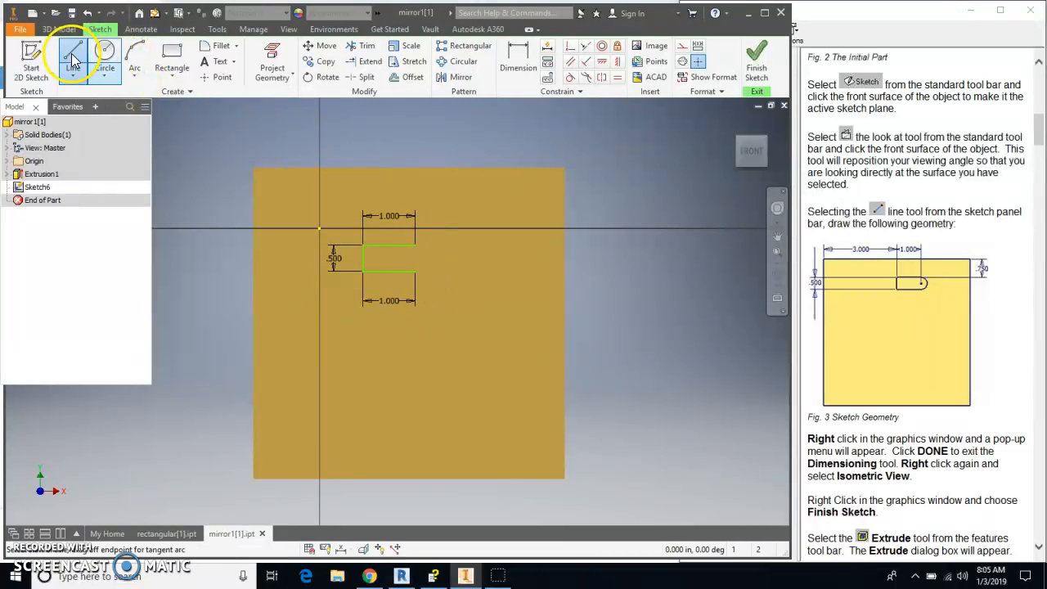
{"action": "left_click", "coordinate": [415, 245]}
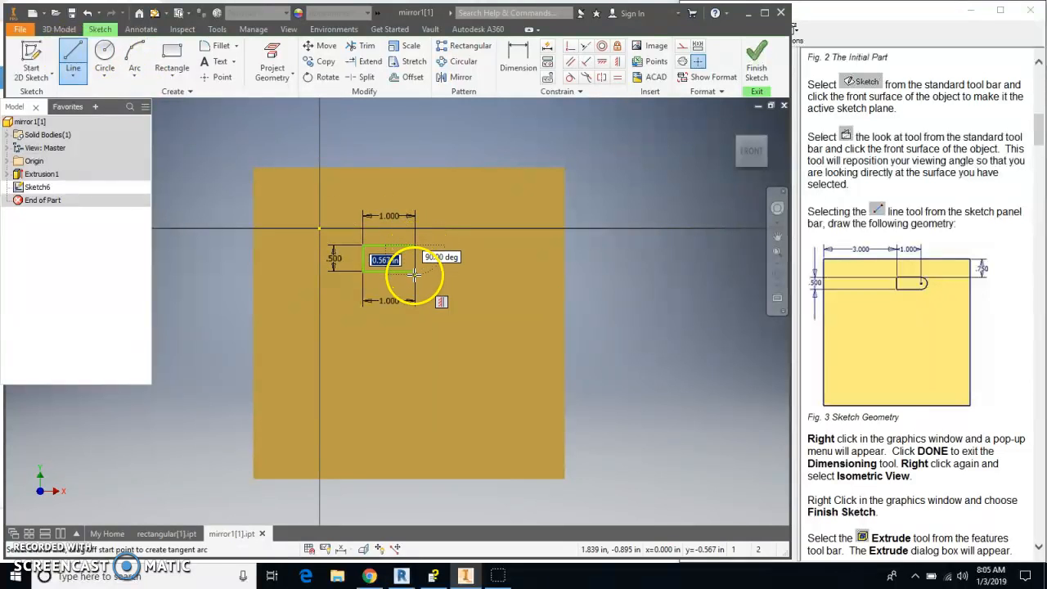
{"action": "left_click", "coordinate": [415, 272]}
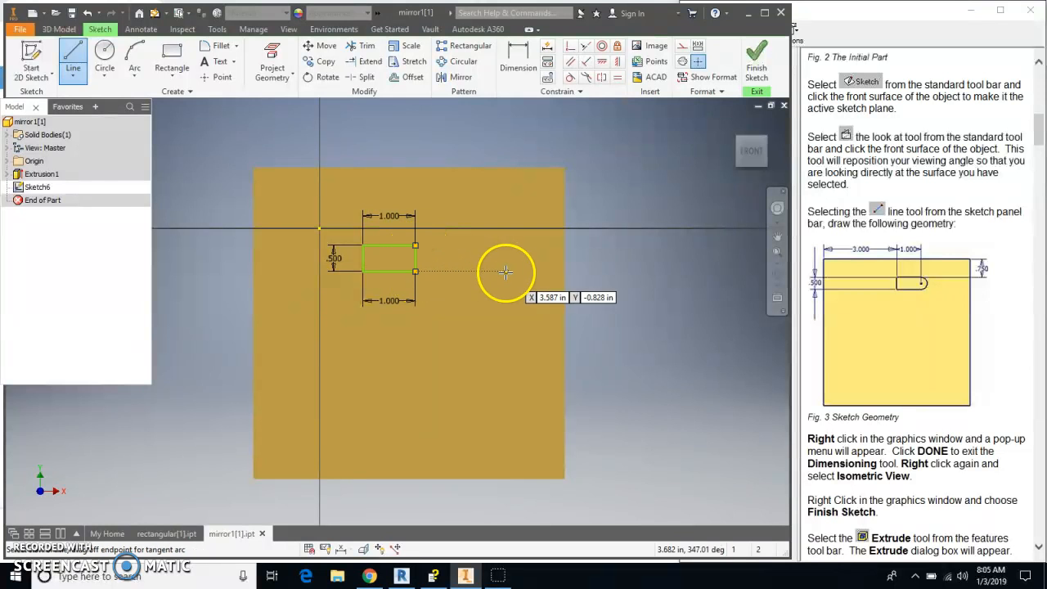
{"action": "left_click", "coordinate": [105, 52]}
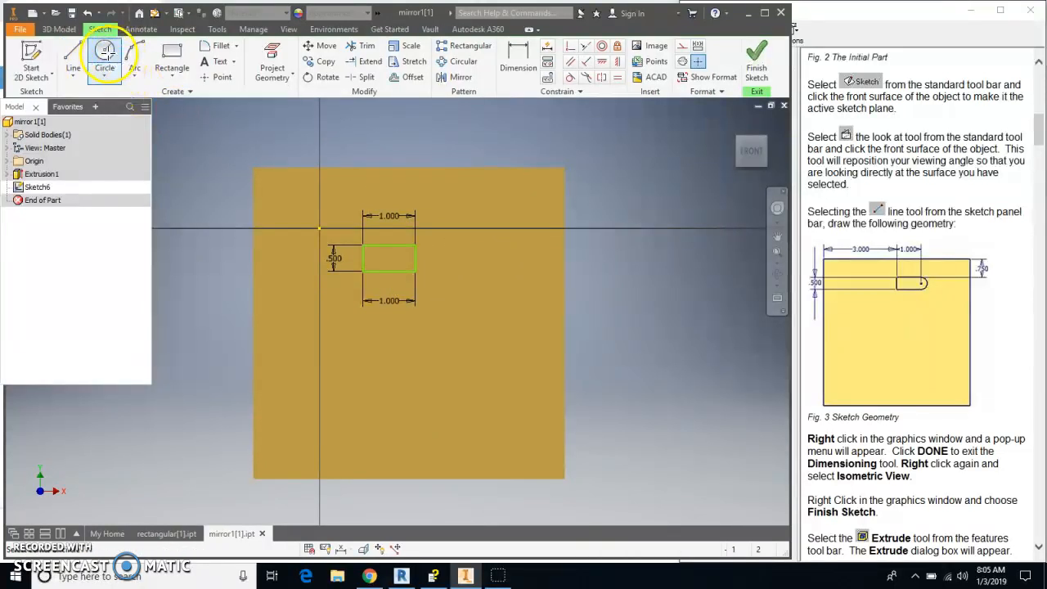
{"action": "left_click", "coordinate": [414, 245]}
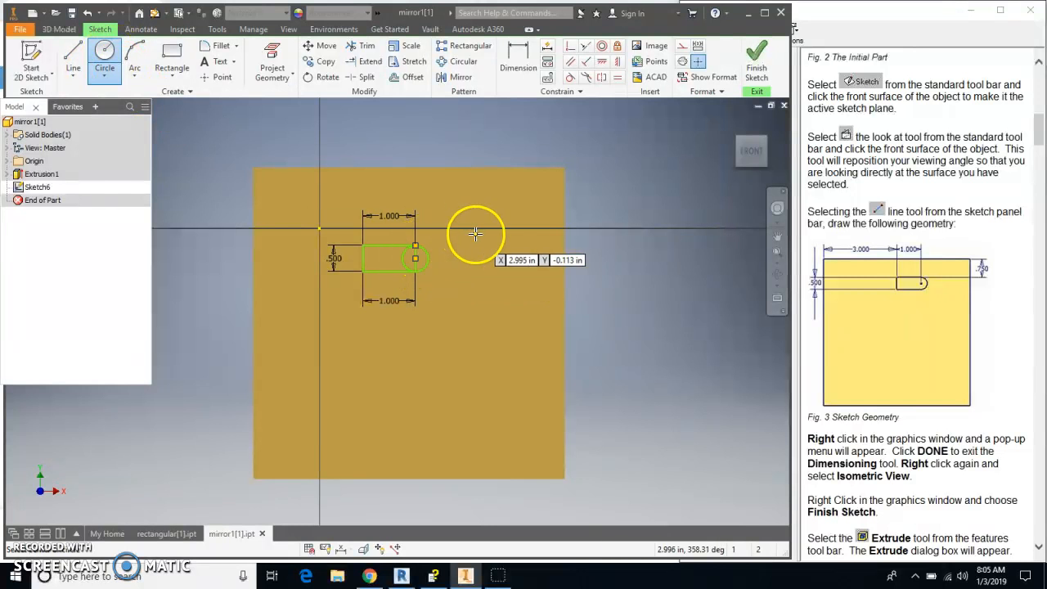
{"action": "key", "text": "Escape"}
- Trim away the circle's inner half and the vertical closing line to leave a rounded right end
{"action": "scroll", "coordinate": [395, 275], "scroll_direction": "up", "scroll_amount": 3}
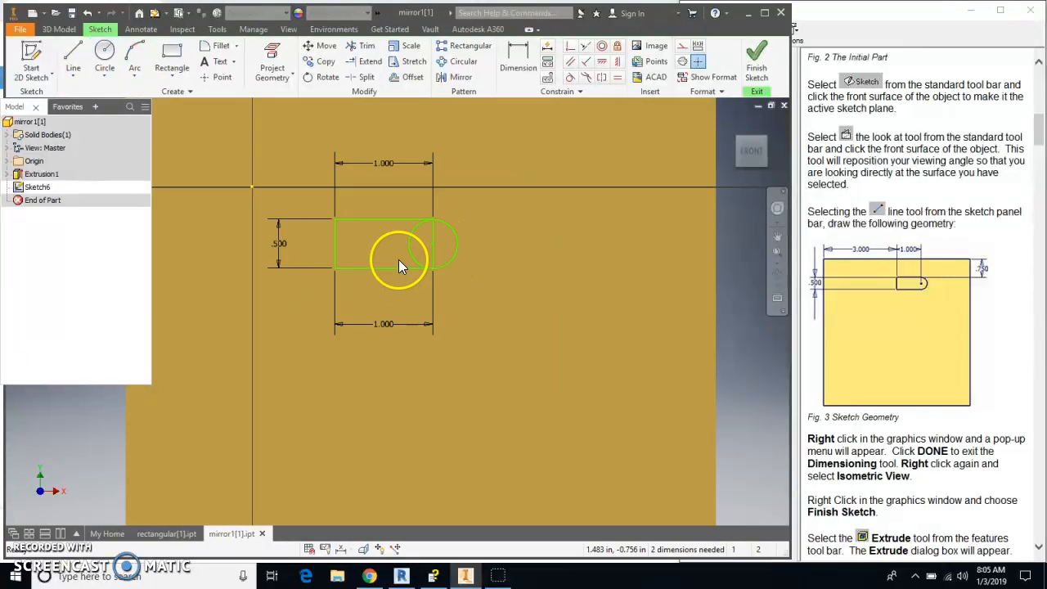
{"action": "left_click", "coordinate": [366, 46]}
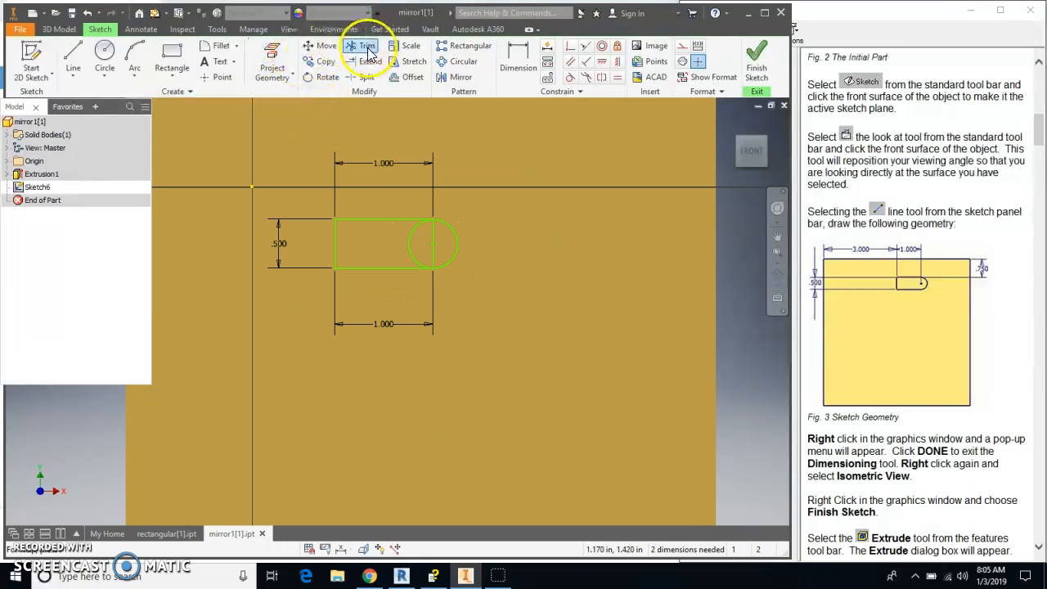
{"action": "left_click", "coordinate": [411, 251]}
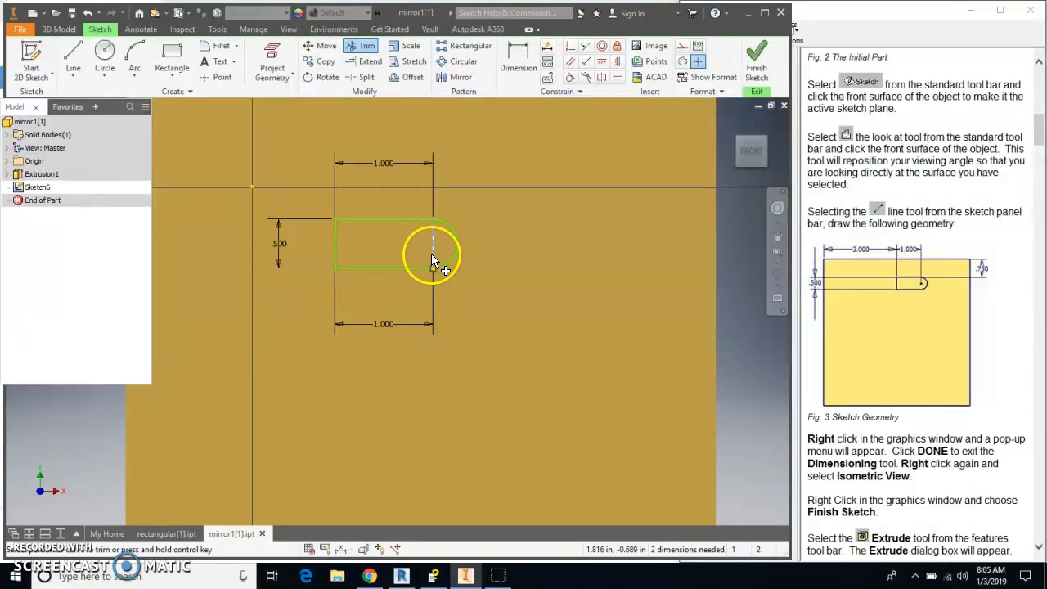
{"action": "key", "text": "Escape"}
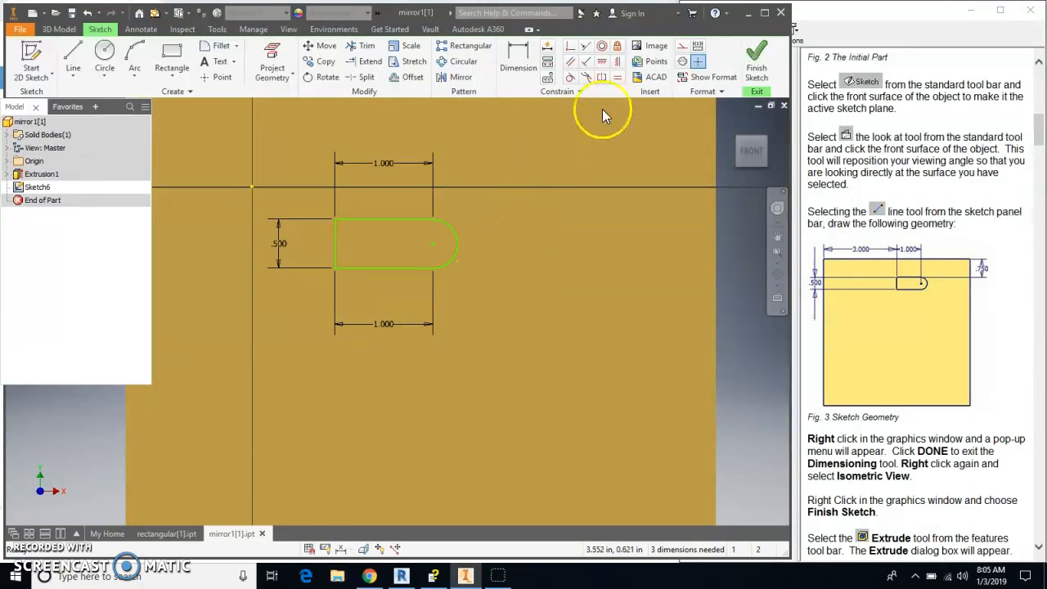
- Add a tangent constraint between the end arc and the profile's lower horizontal line
{"action": "left_click", "coordinate": [573, 79]}
{"action": "left_click", "coordinate": [441, 267]}
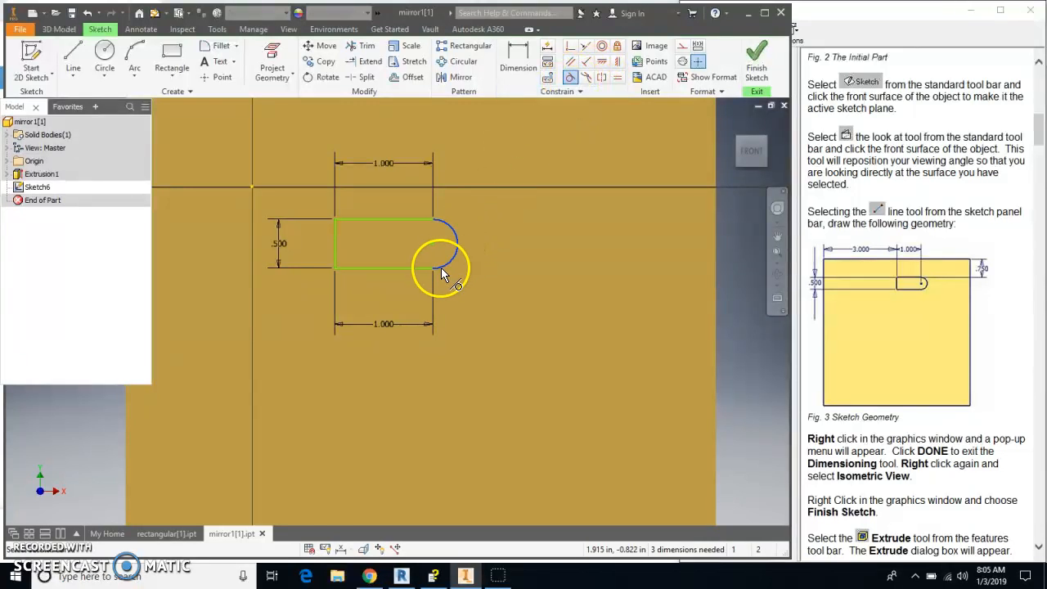
{"action": "left_click", "coordinate": [408, 269]}
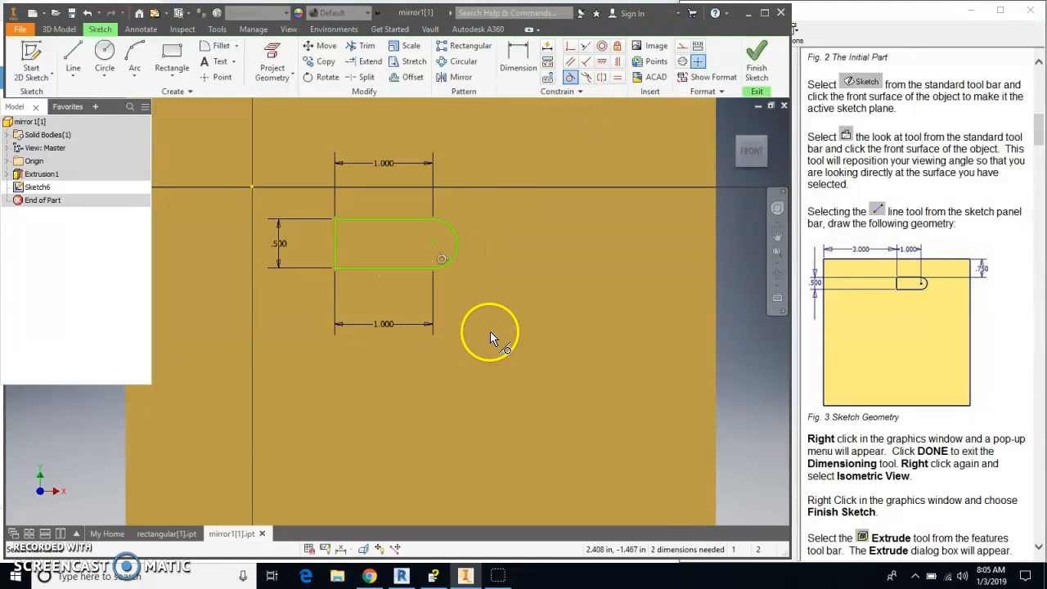
- Try to add a tangent constraint between the end arc and the profile's upper horizontal line
{"action": "left_click", "coordinate": [439, 227]}
{"action": "left_click", "coordinate": [405, 219]}
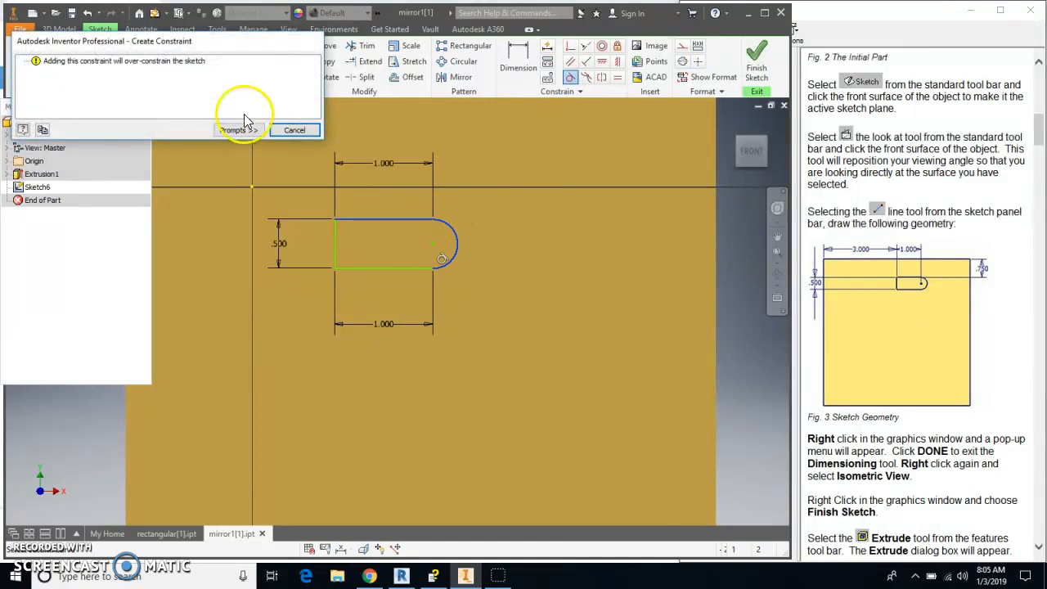
{"action": "left_click", "coordinate": [293, 130]}
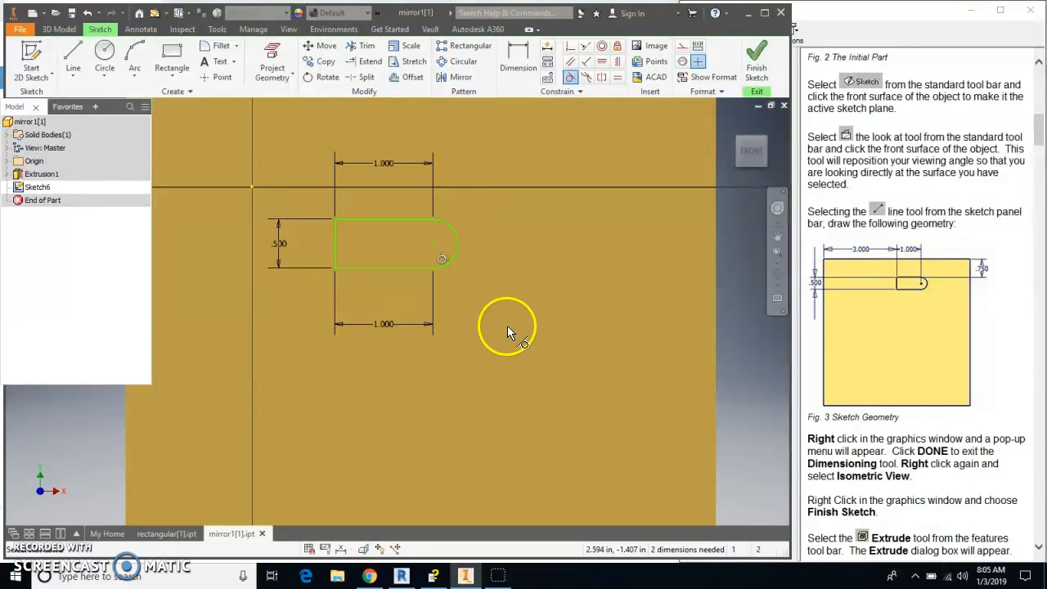
{"action": "key", "text": "Escape"}
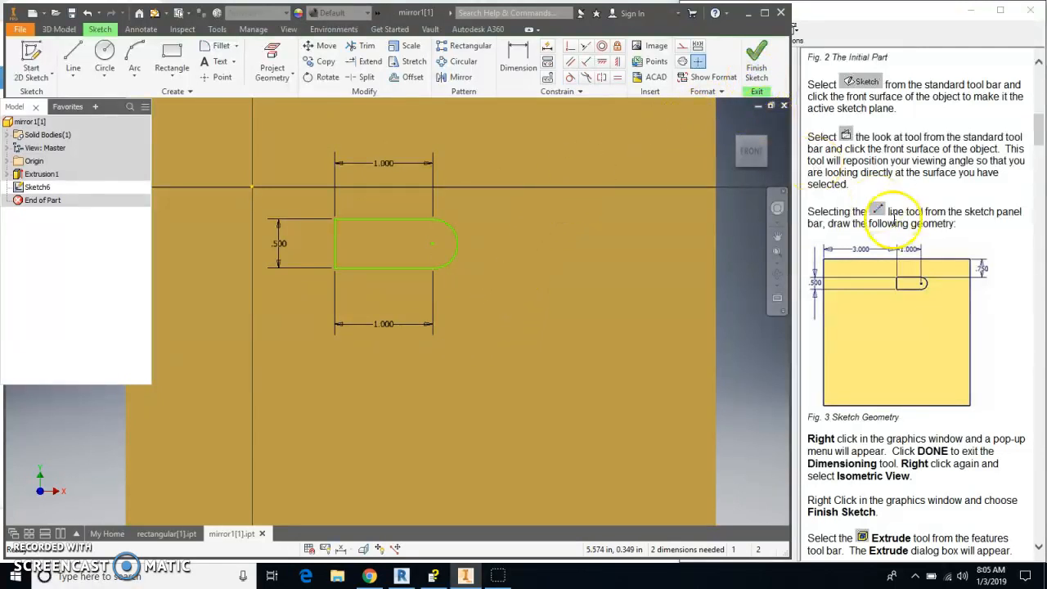
{"action": "left_click", "coordinate": [887, 217]}
{"action": "scroll", "coordinate": [896, 221], "scroll_direction": "down", "scroll_amount": 5}
{"action": "scroll", "coordinate": [896, 221], "scroll_direction": "down", "scroll_amount": 3}
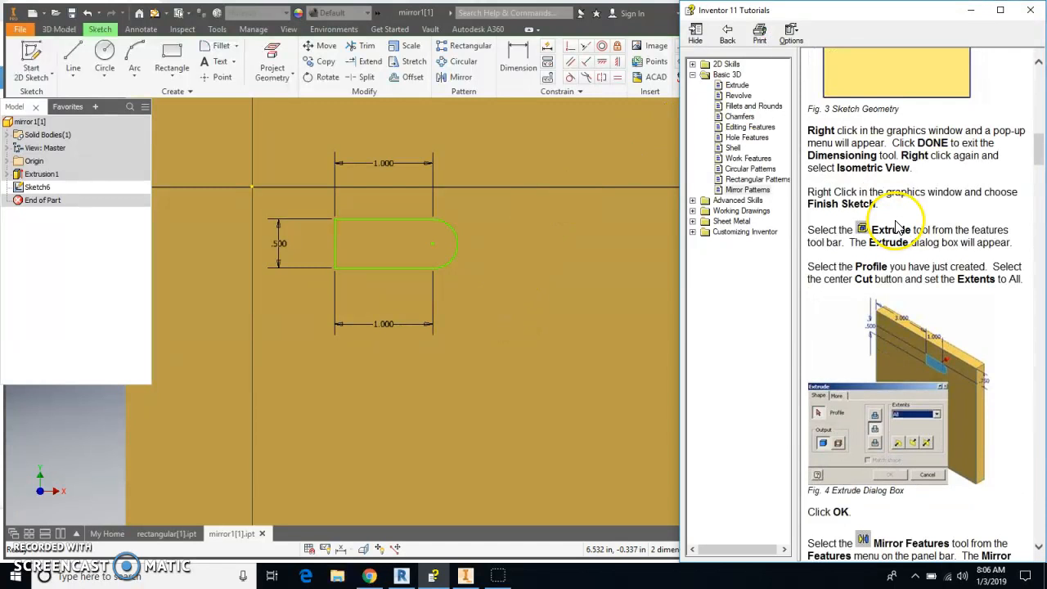
{"action": "left_click", "coordinate": [623, 132]}
{"action": "left_click", "coordinate": [759, 62]}
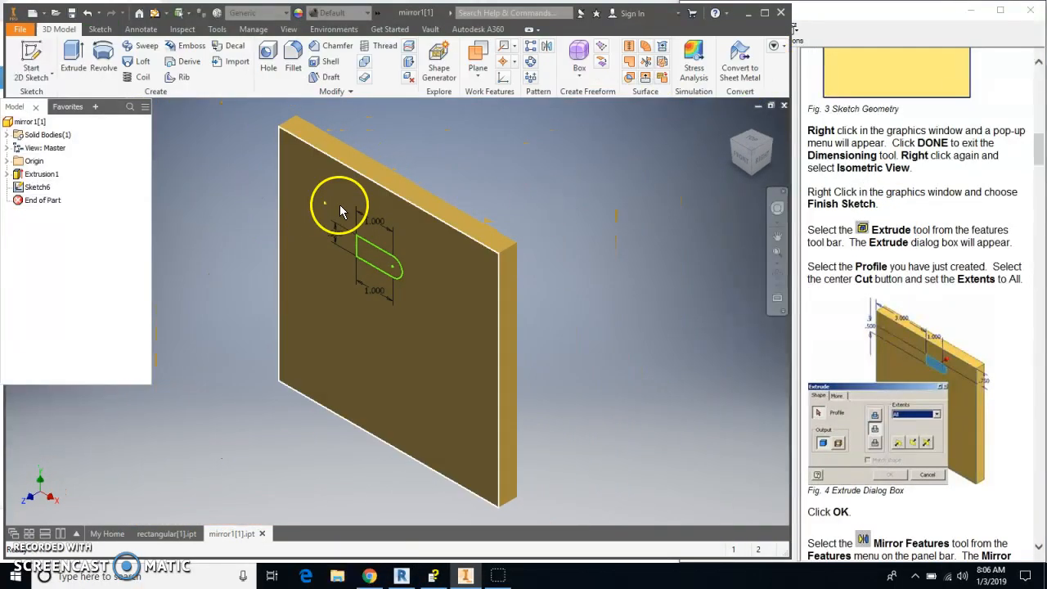
{"action": "double_click", "coordinate": [27, 188]}
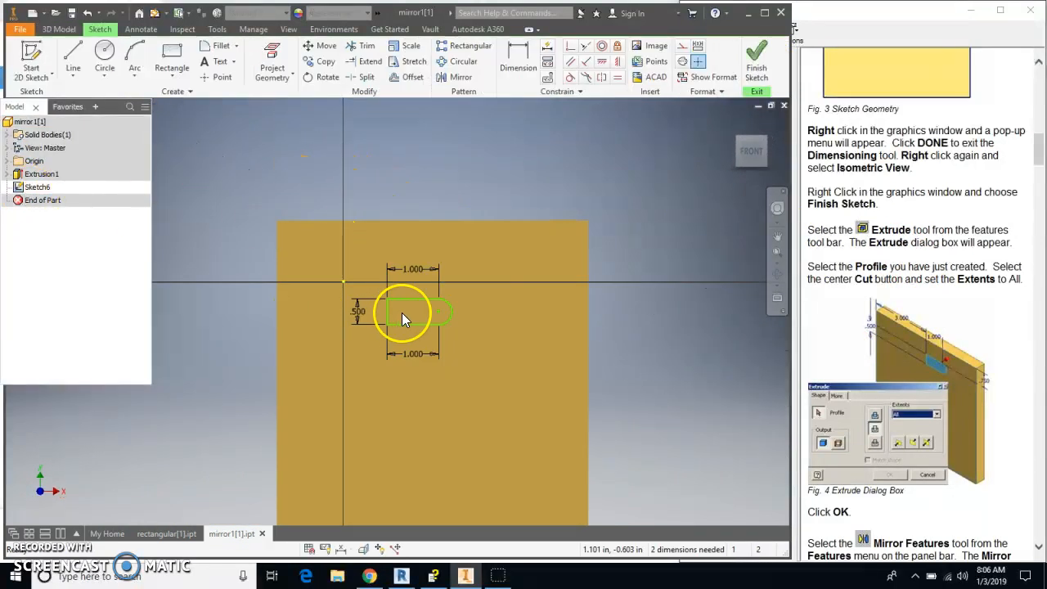
- Dimension the horizontal distance from the plate's left edge to the slot profile's left line as 2 in
{"action": "scroll", "coordinate": [404, 312], "scroll_direction": "up", "scroll_amount": 5}
{"action": "scroll", "coordinate": [404, 313], "scroll_direction": "down", "scroll_amount": 6}
{"action": "left_click", "coordinate": [949, 313]}
{"action": "scroll", "coordinate": [948, 317], "scroll_direction": "up", "scroll_amount": 5}
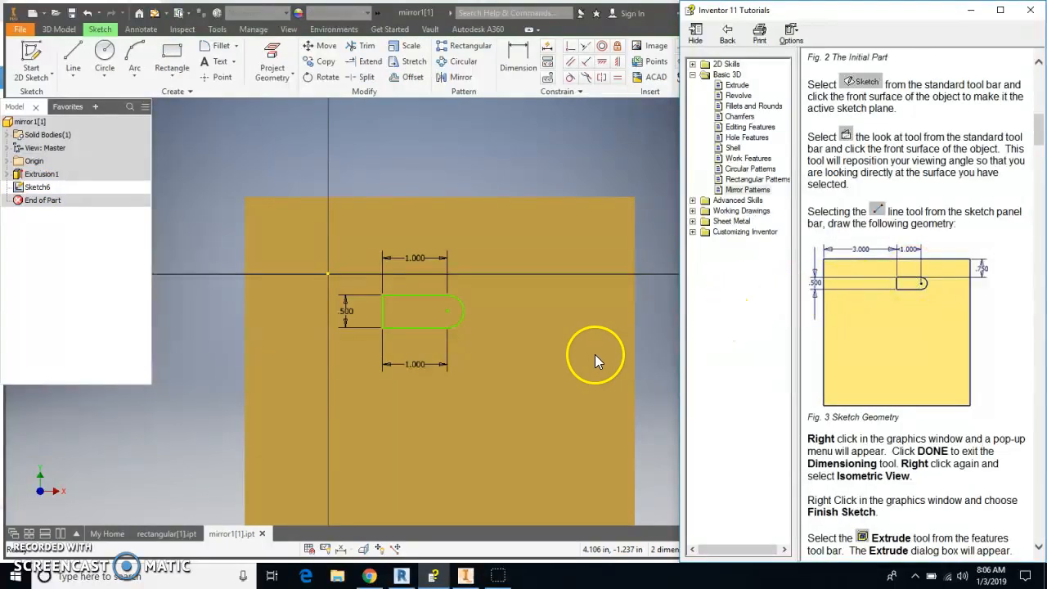
{"action": "left_click", "coordinate": [514, 61]}
{"action": "left_click", "coordinate": [382, 314]}
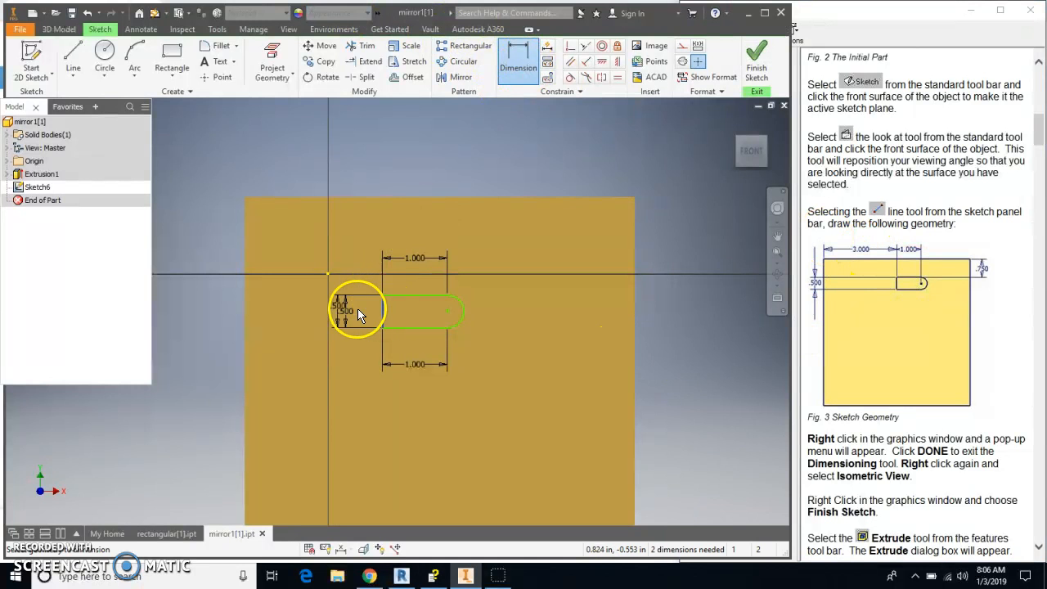
{"action": "left_click", "coordinate": [246, 308]}
{"action": "left_click", "coordinate": [307, 156]}
{"action": "type", "text": "3"}
{"action": "key", "text": "Return"}
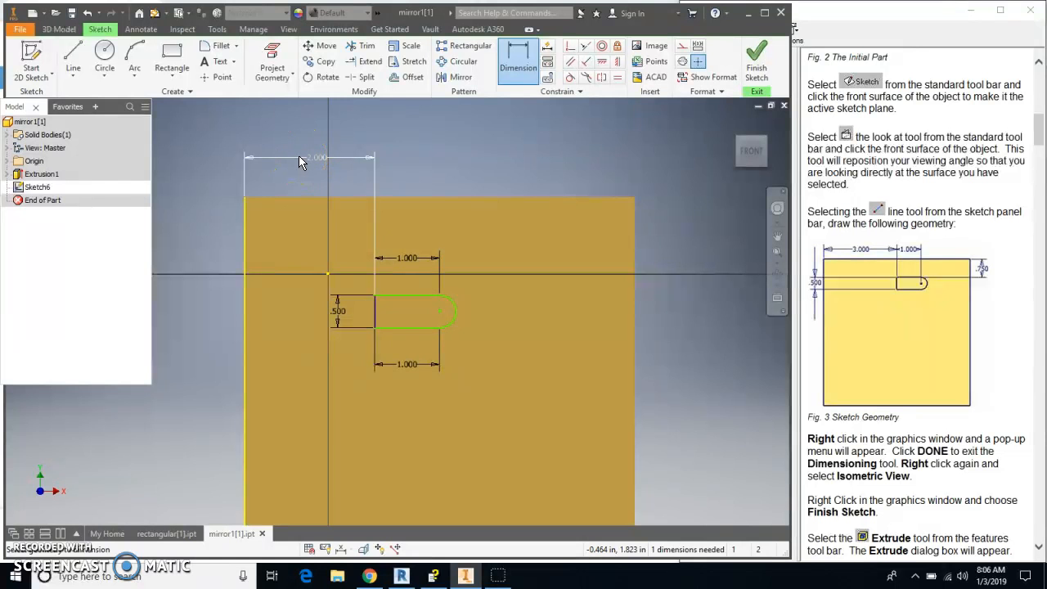
- Dimension the vertical distance from the plate's top edge to the slot profile's upper line as .75 in
{"action": "left_click", "coordinate": [414, 188]}
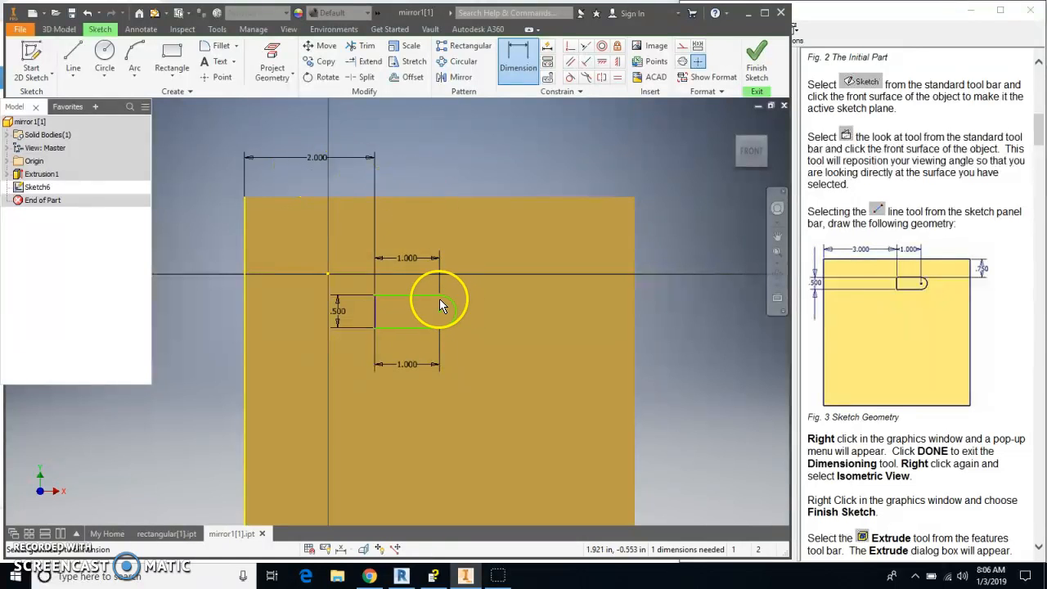
{"action": "left_click", "coordinate": [448, 198]}
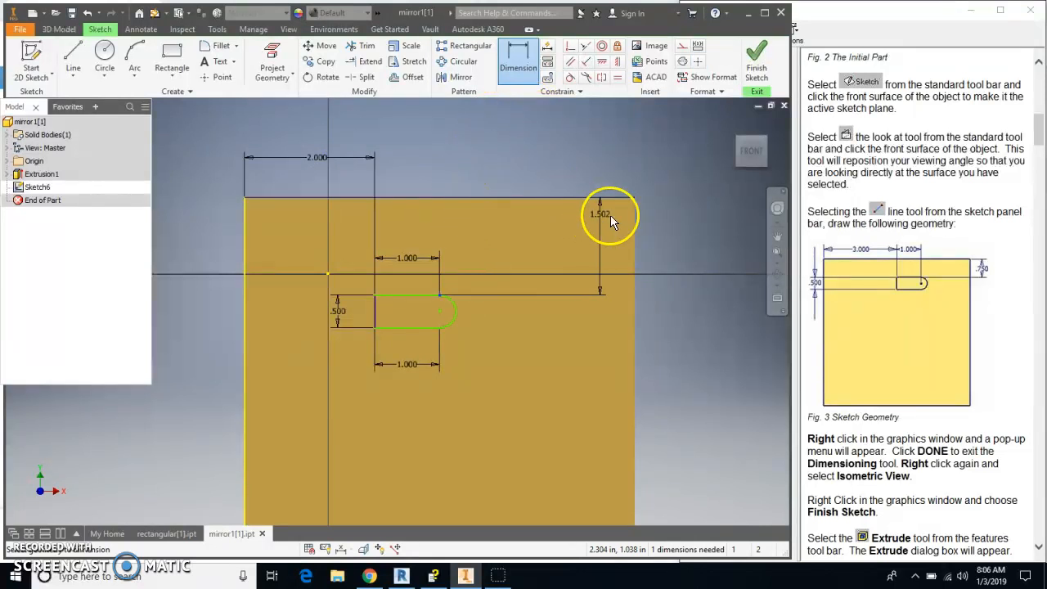
{"action": "left_click", "coordinate": [697, 240]}
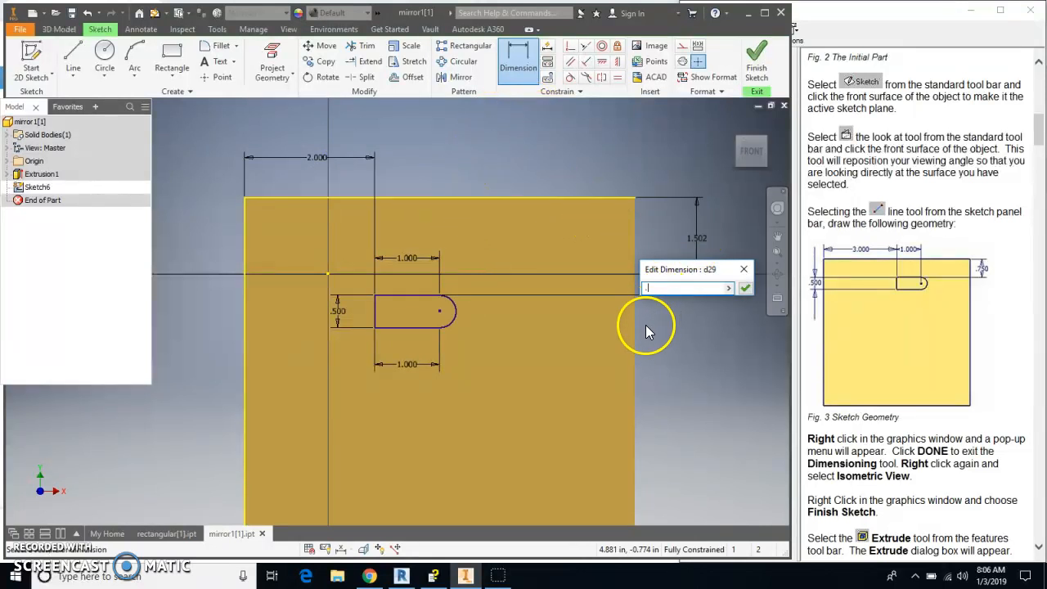
{"action": "key", "text": "Return"}
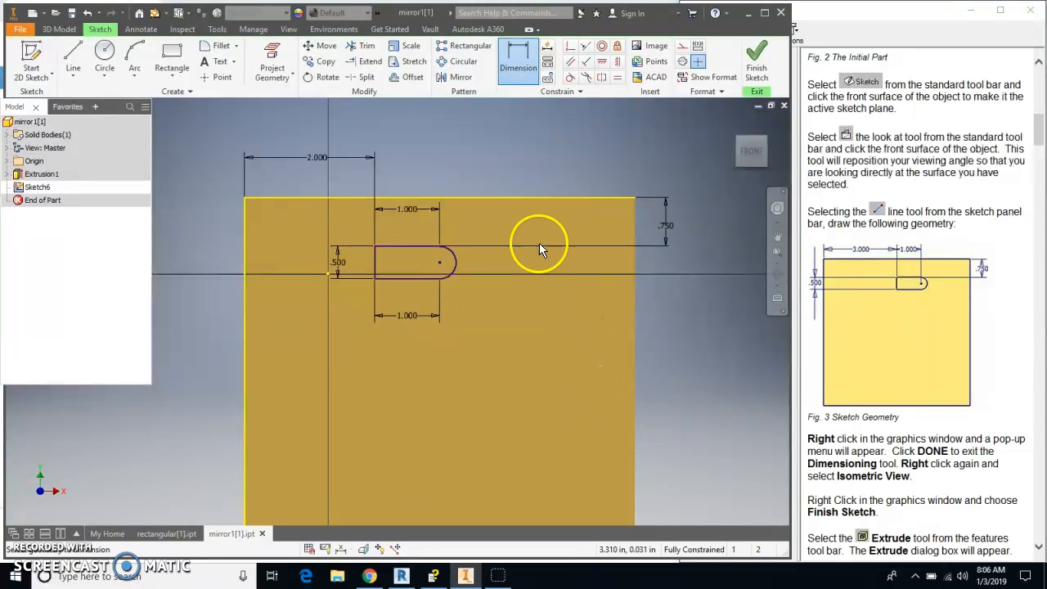
{"action": "key", "text": "Escape"}
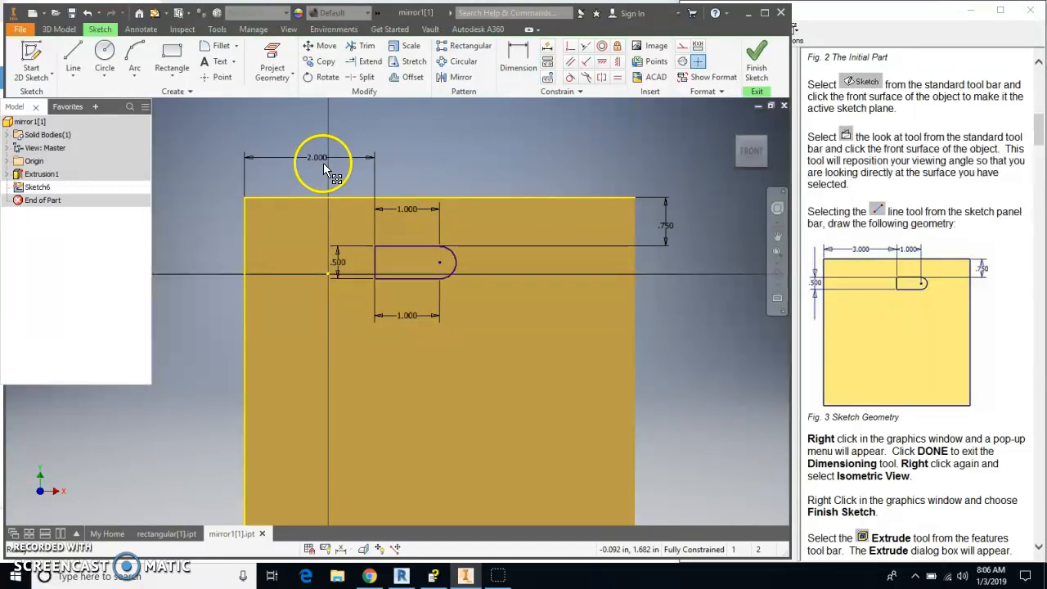
- Set the slot's horizontal offset from the plate's left edge to 3 in and finish the sketch
{"action": "double_click", "coordinate": [318, 161]}
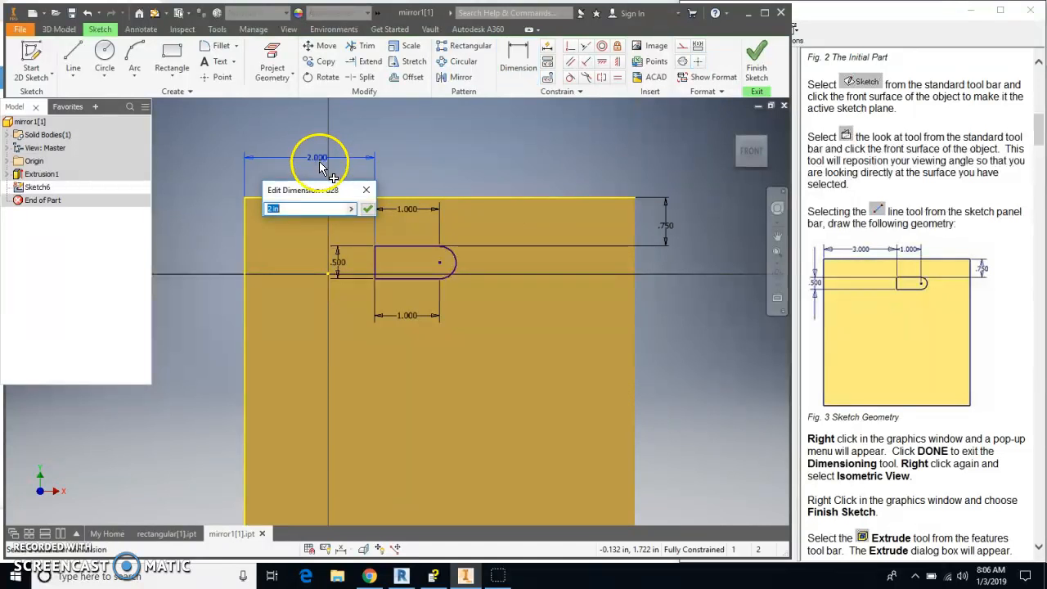
{"action": "type", "text": "3"}
{"action": "key", "text": "Return"}
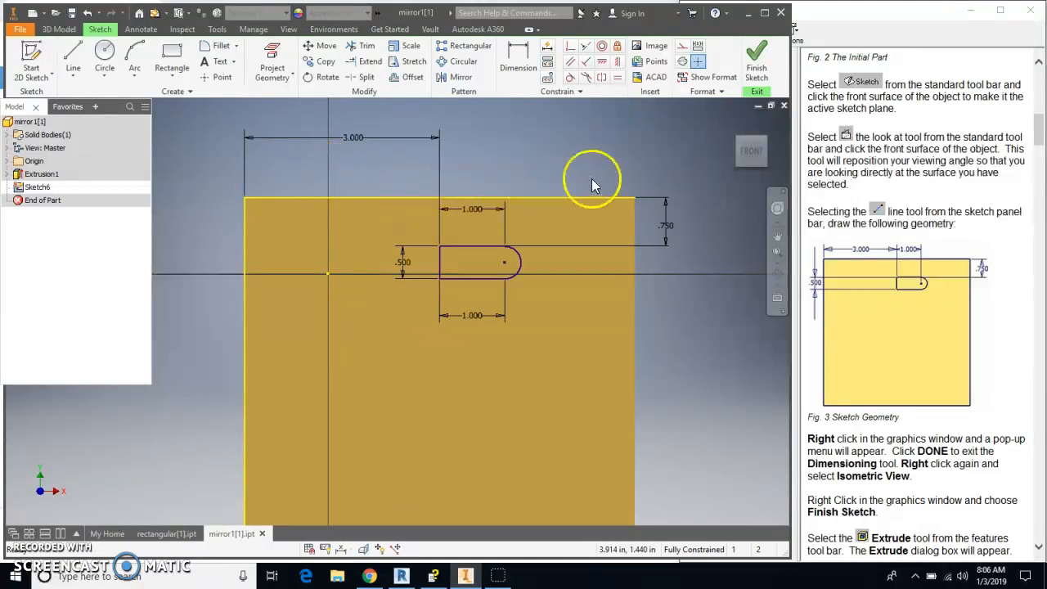
{"action": "left_click", "coordinate": [772, 70]}
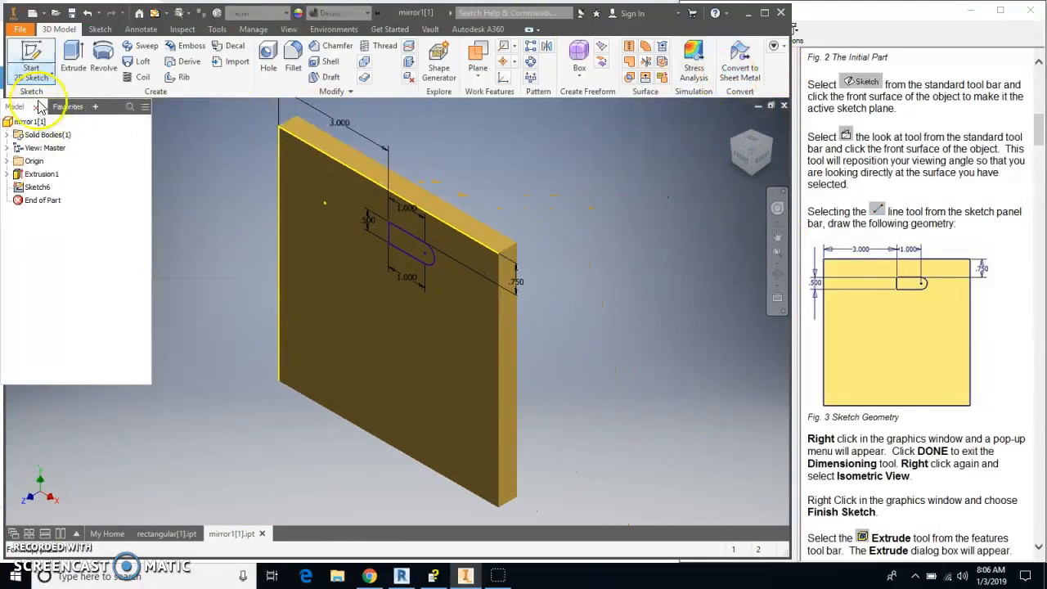
- Extrude the slot profile as a cut through the plate with the extents set to All
{"action": "left_click", "coordinate": [73, 59]}
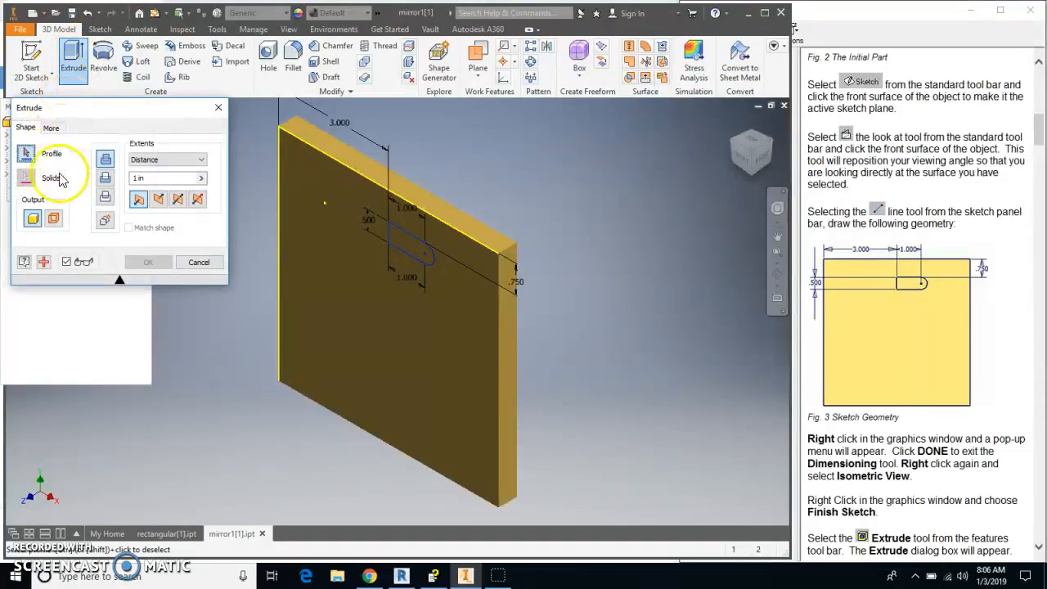
{"action": "left_click", "coordinate": [391, 267]}
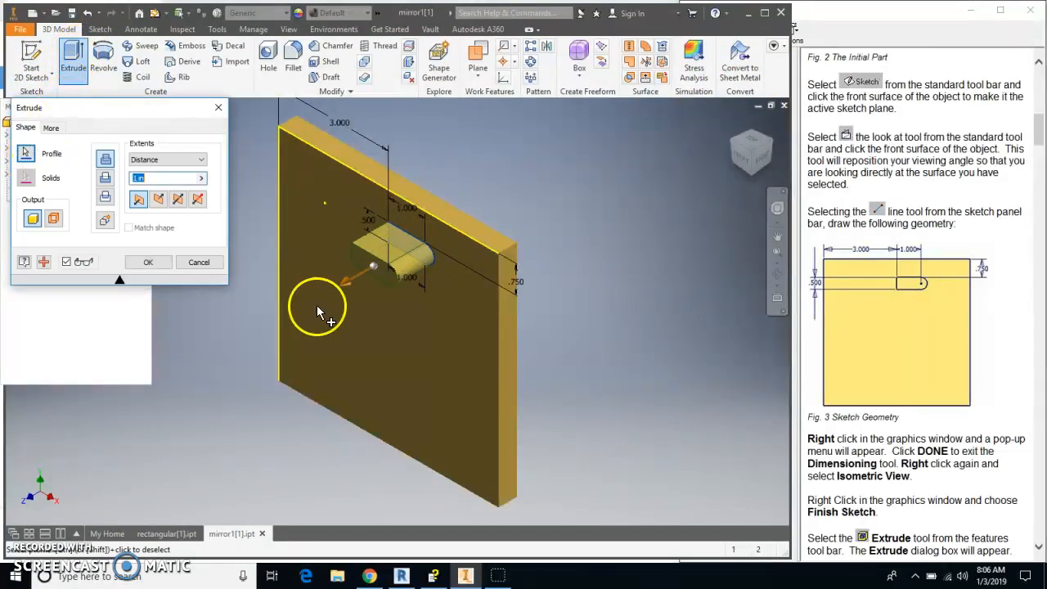
{"action": "left_click", "coordinate": [105, 177]}
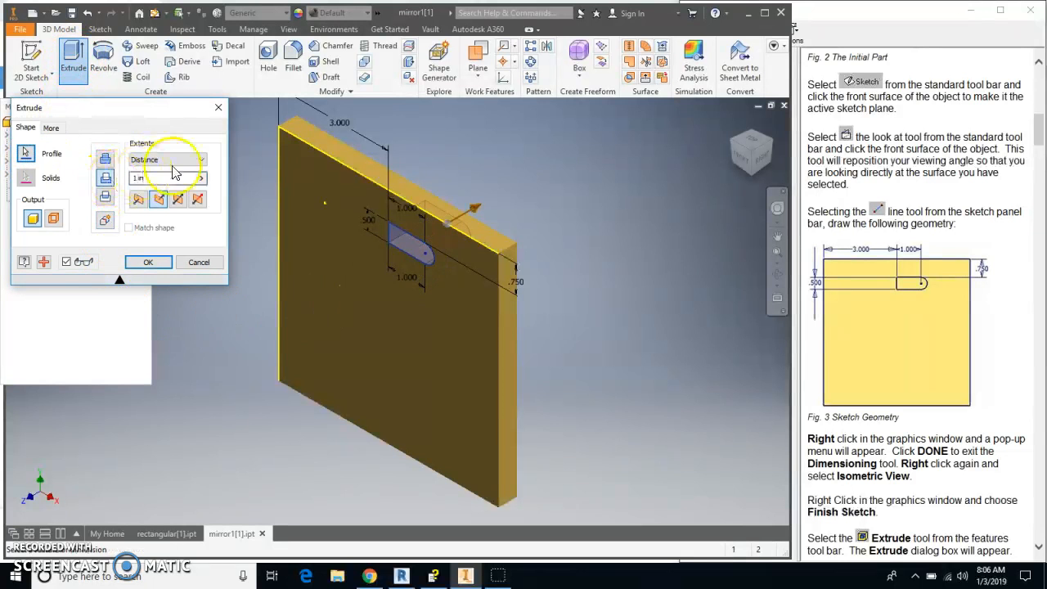
{"action": "left_click", "coordinate": [201, 159]}
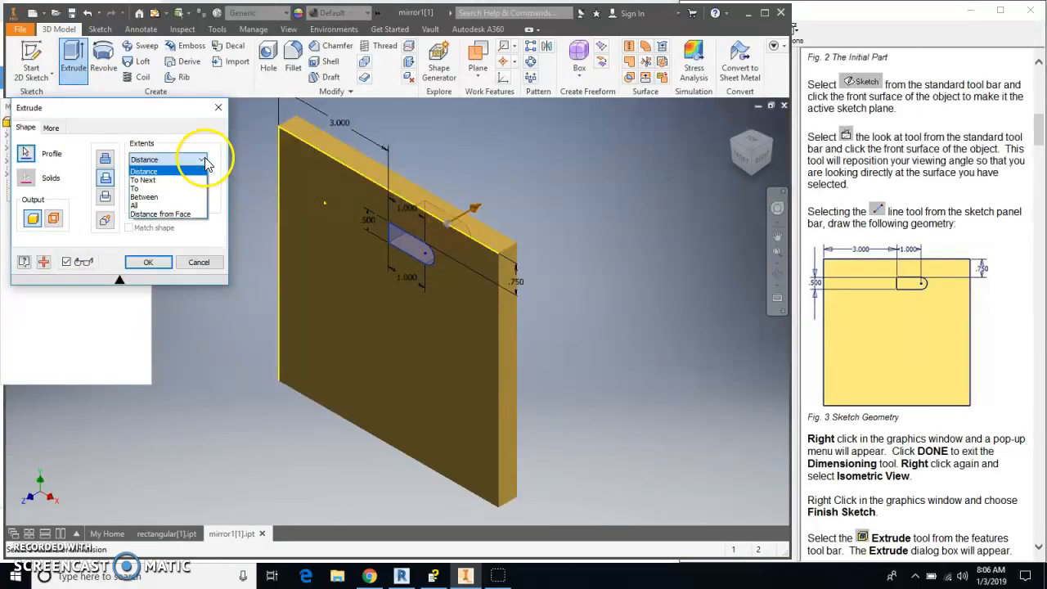
{"action": "left_click", "coordinate": [164, 206]}
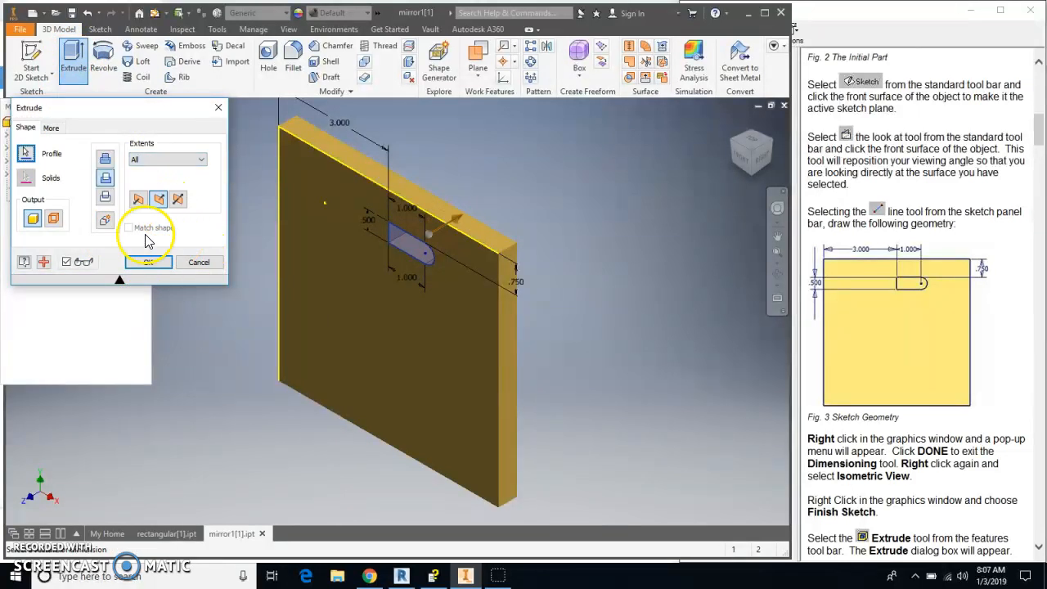
{"action": "left_click", "coordinate": [158, 263]}
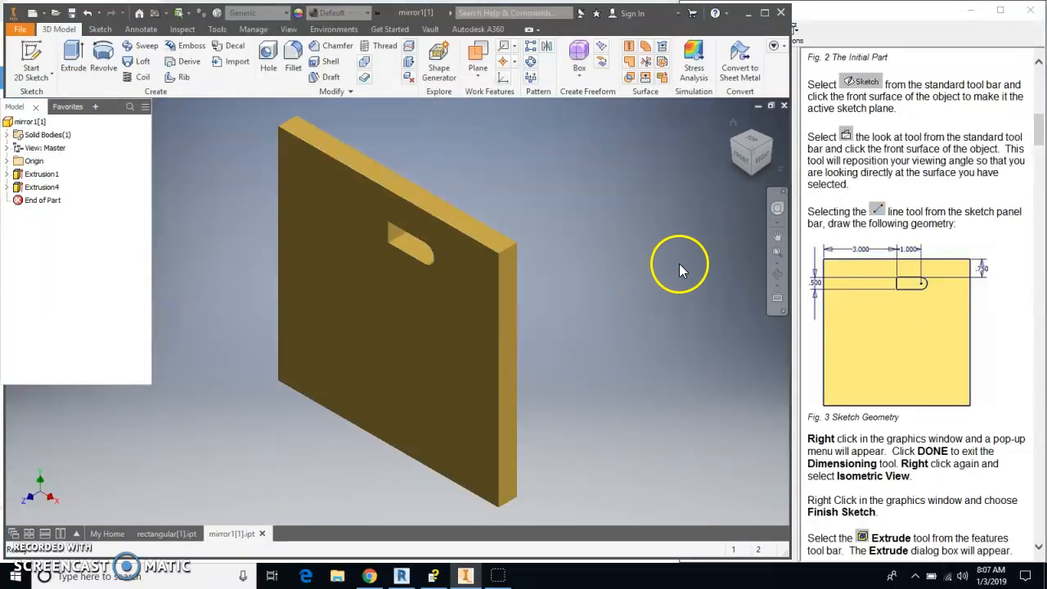
- Mirror the slot cut about the flat face at its left end, following the tutorial's Mirror Features instructions
{"action": "left_click", "coordinate": [1027, 292]}
{"action": "scroll", "coordinate": [965, 312], "scroll_direction": "down", "scroll_amount": 3}
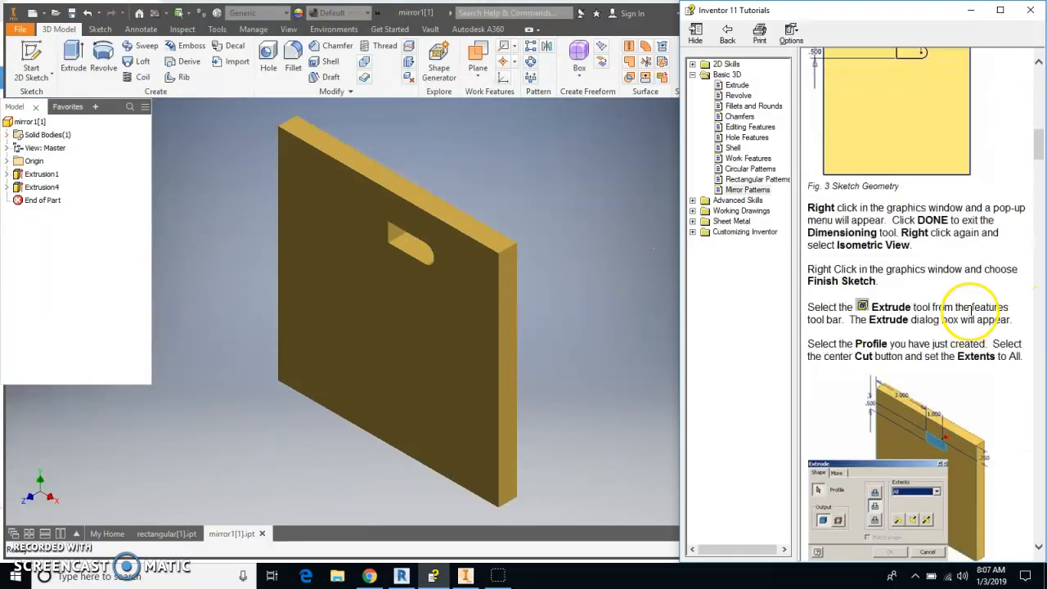
{"action": "scroll", "coordinate": [970, 310], "scroll_direction": "down", "scroll_amount": 2}
{"action": "scroll", "coordinate": [968, 317], "scroll_direction": "down", "scroll_amount": 3}
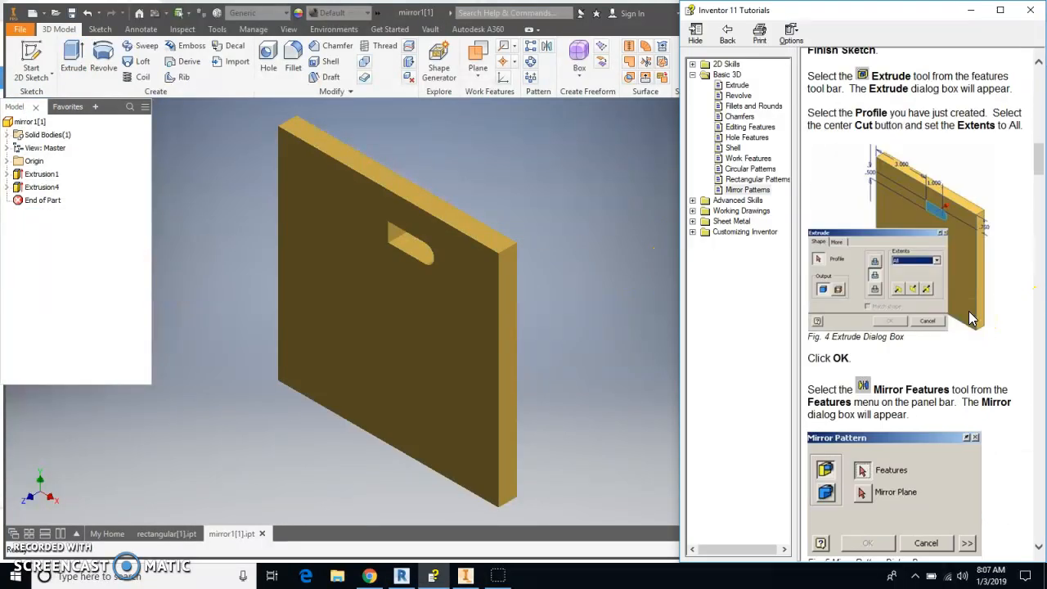
{"action": "scroll", "coordinate": [967, 319], "scroll_direction": "down", "scroll_amount": 1}
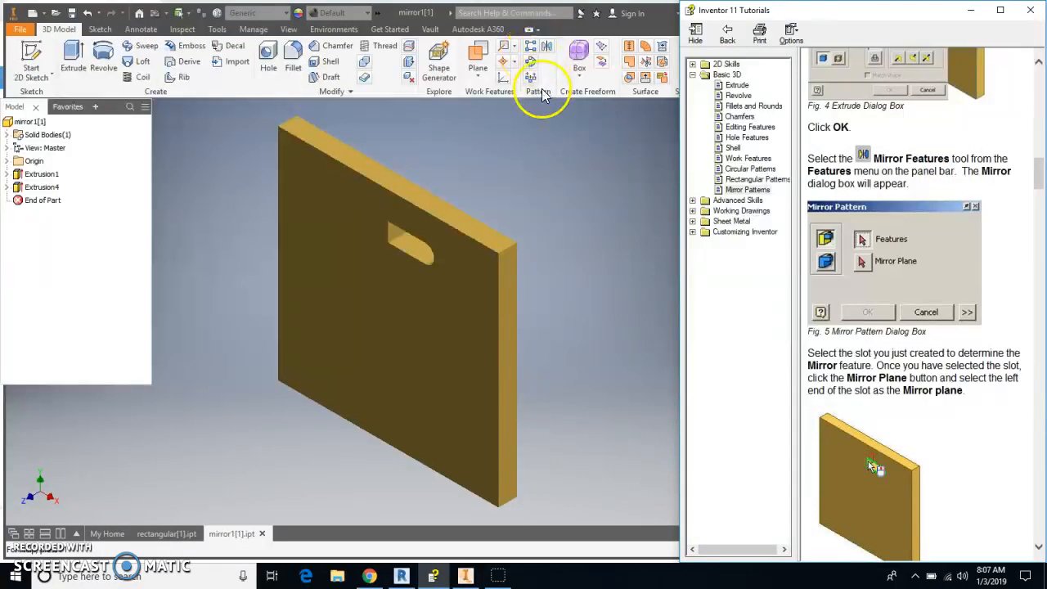
{"action": "left_click", "coordinate": [547, 51]}
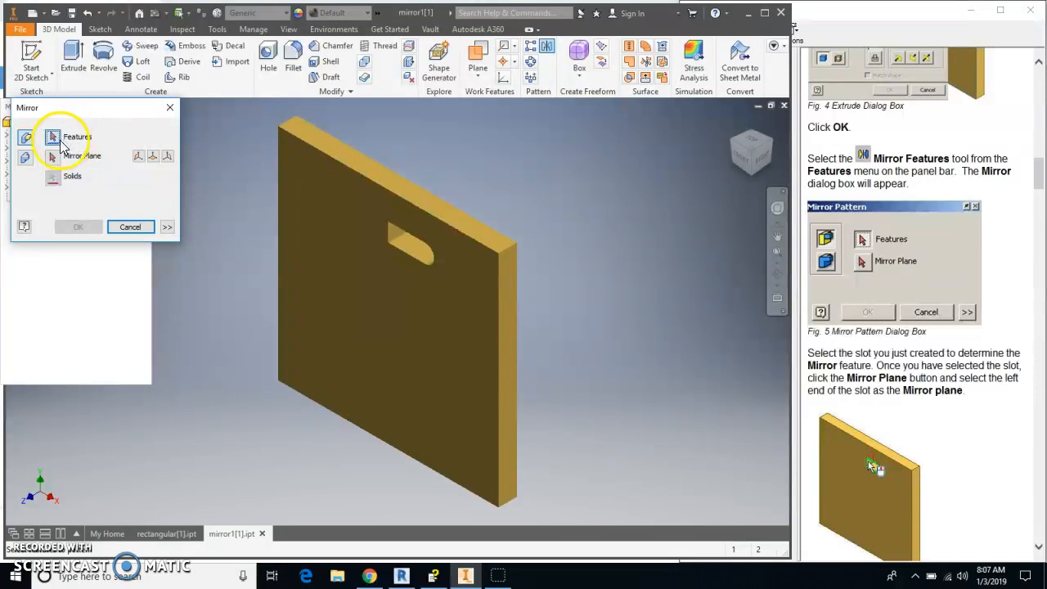
{"action": "left_click", "coordinate": [393, 245]}
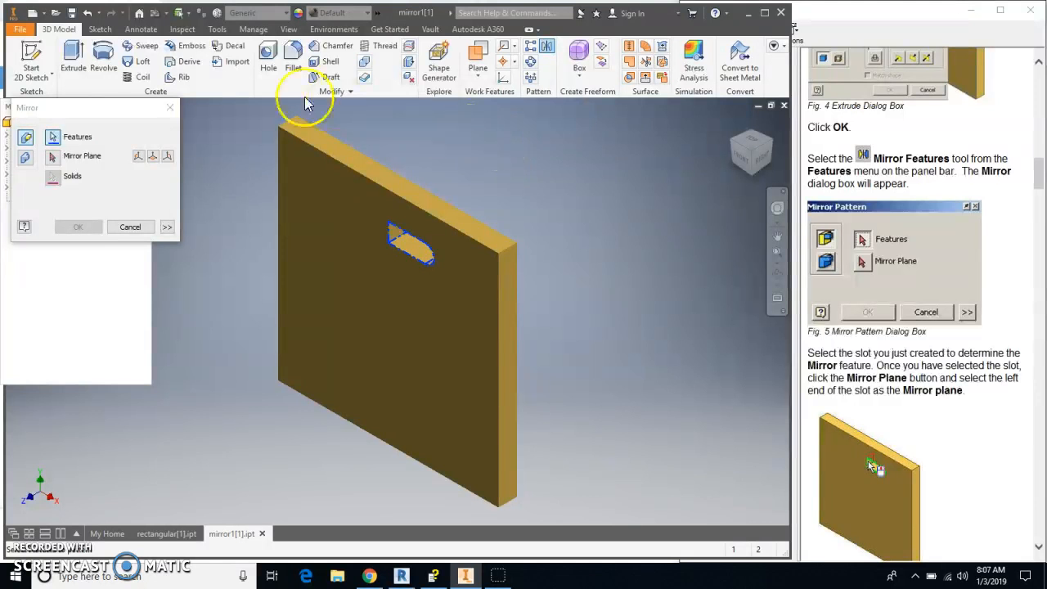
{"action": "left_click", "coordinate": [53, 157]}
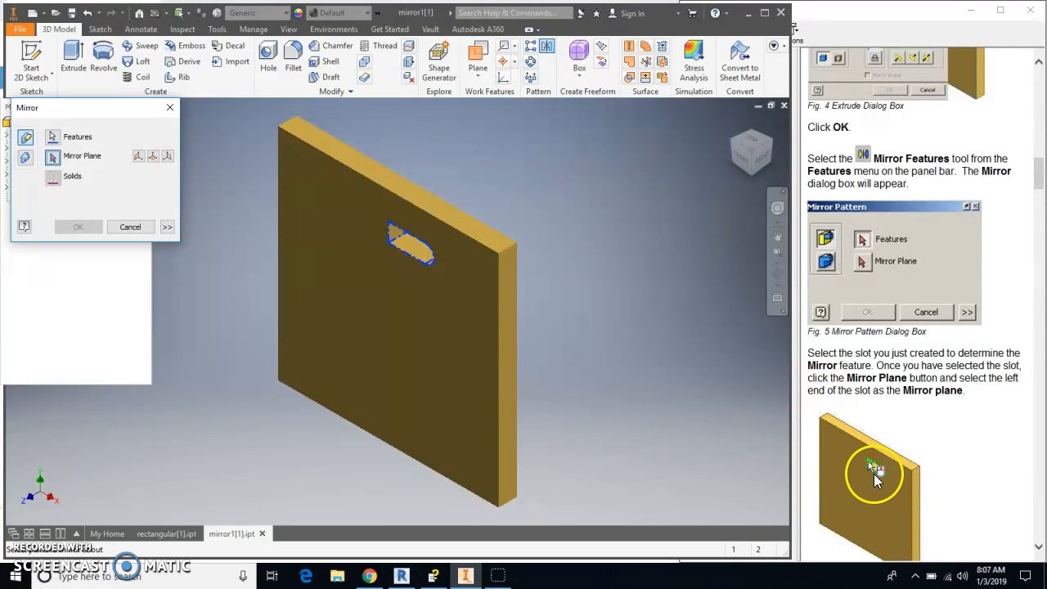
{"action": "left_click", "coordinate": [393, 235]}
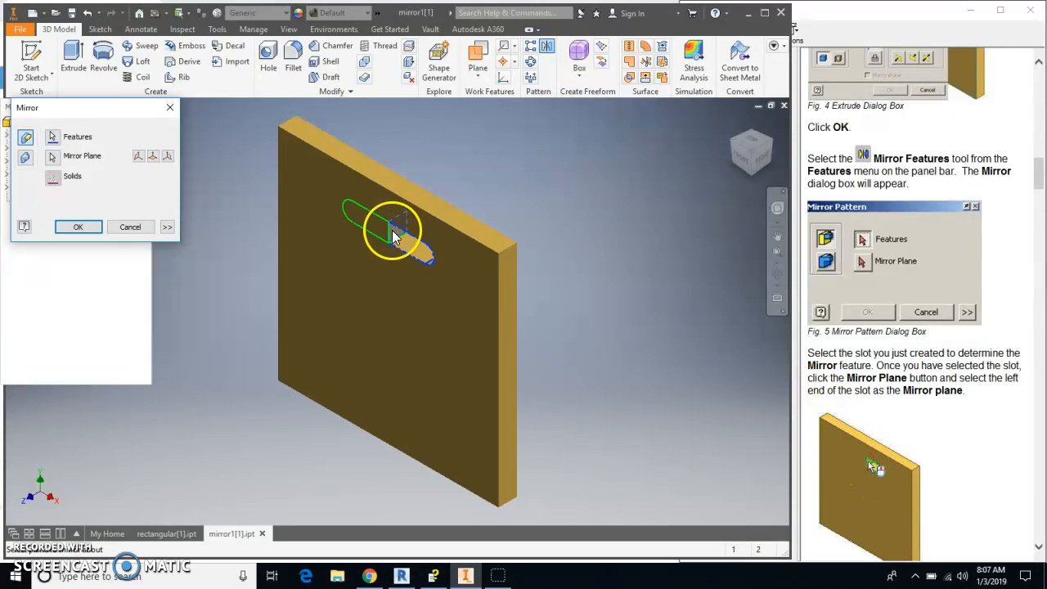
{"action": "left_click", "coordinate": [75, 227]}
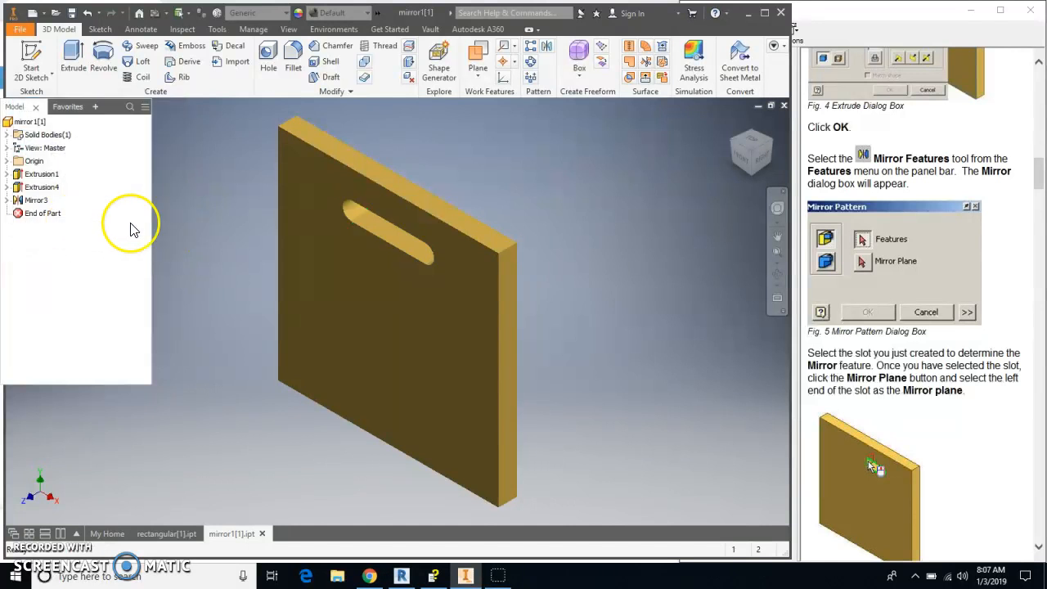
- Find the tutorial's second slot instructions and start a new 2D sketch on the plate's front face
{"action": "left_click", "coordinate": [896, 409]}
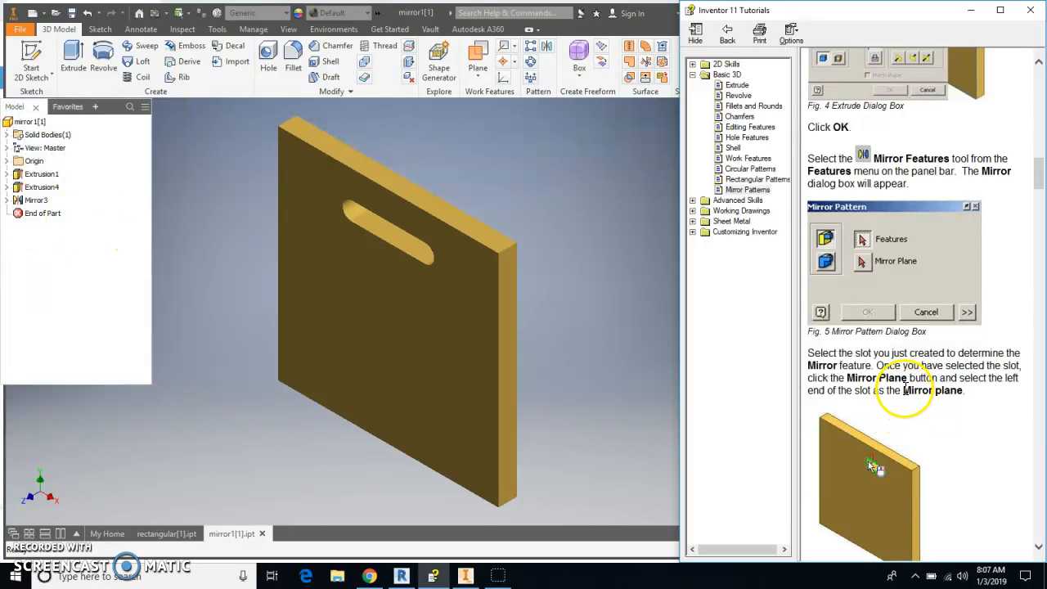
{"action": "scroll", "coordinate": [904, 388], "scroll_direction": "down", "scroll_amount": 5}
{"action": "scroll", "coordinate": [904, 387], "scroll_direction": "down", "scroll_amount": 5}
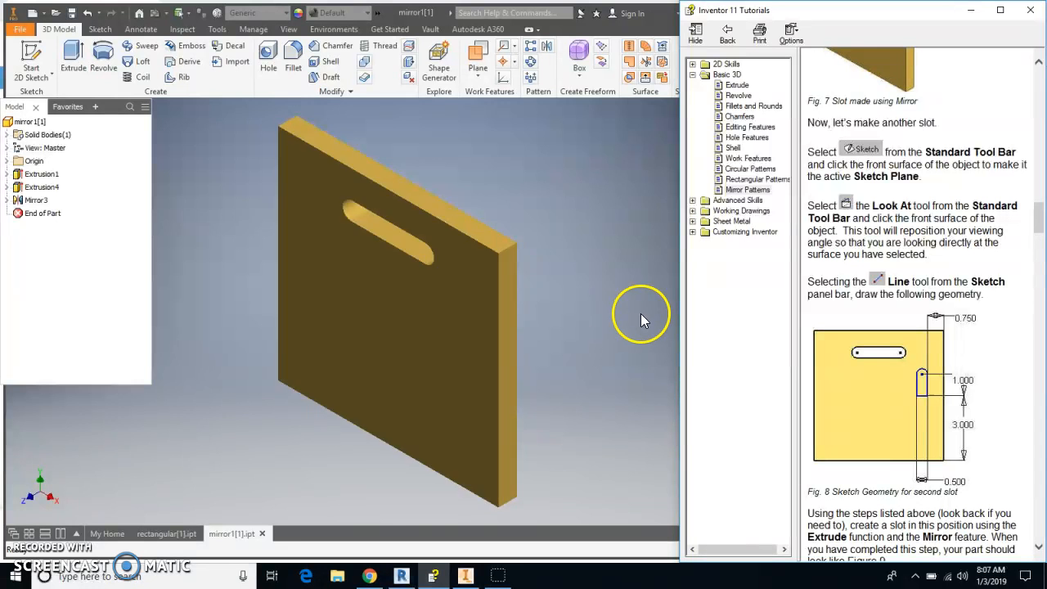
{"action": "left_click", "coordinate": [29, 67]}
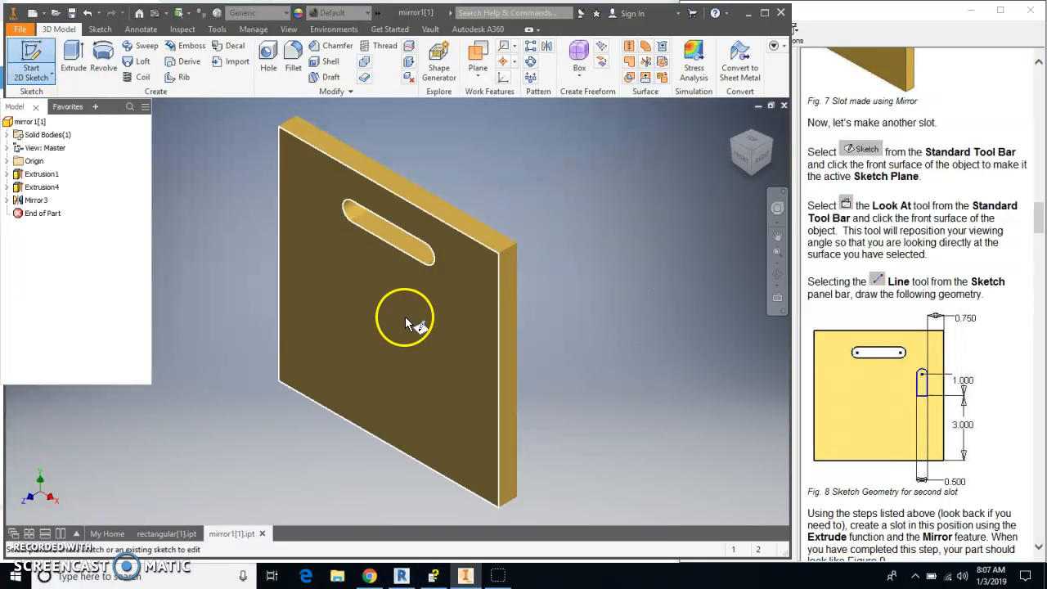
{"action": "left_click", "coordinate": [404, 319]}
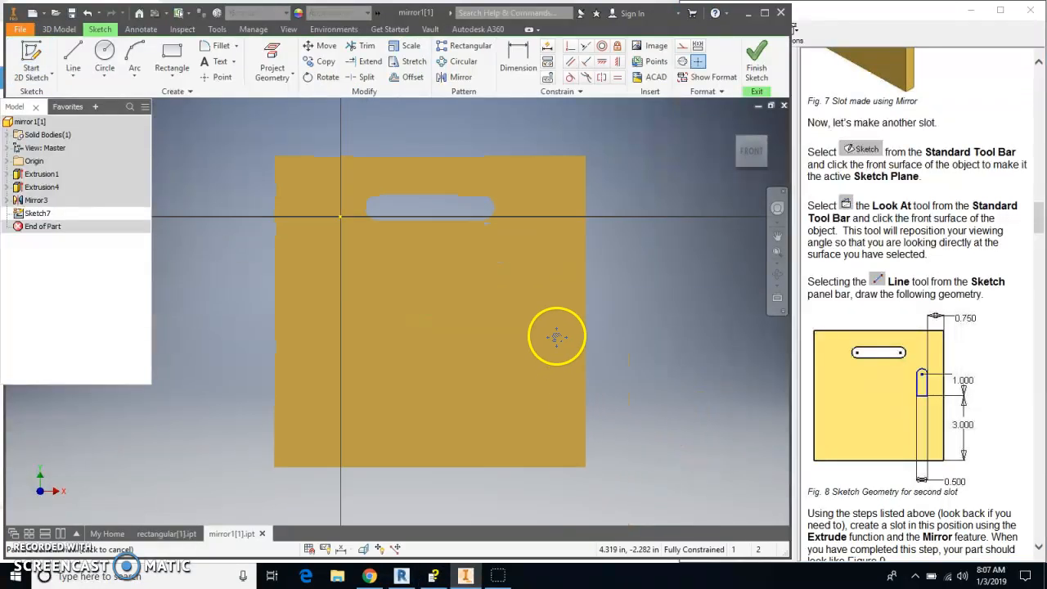
{"action": "left_click", "coordinate": [72, 63]}
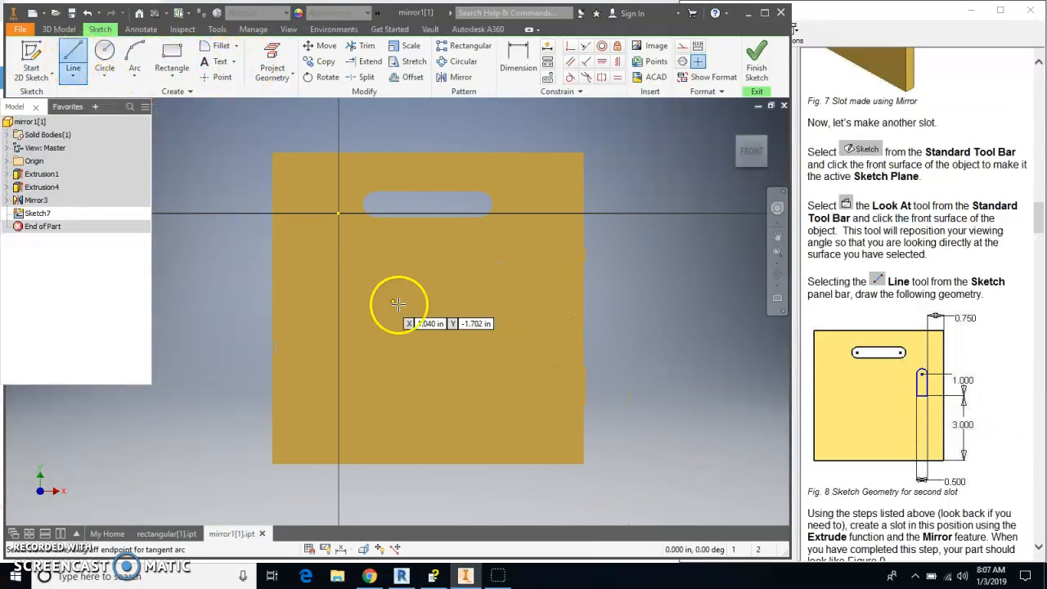
{"action": "left_click", "coordinate": [542, 304]}
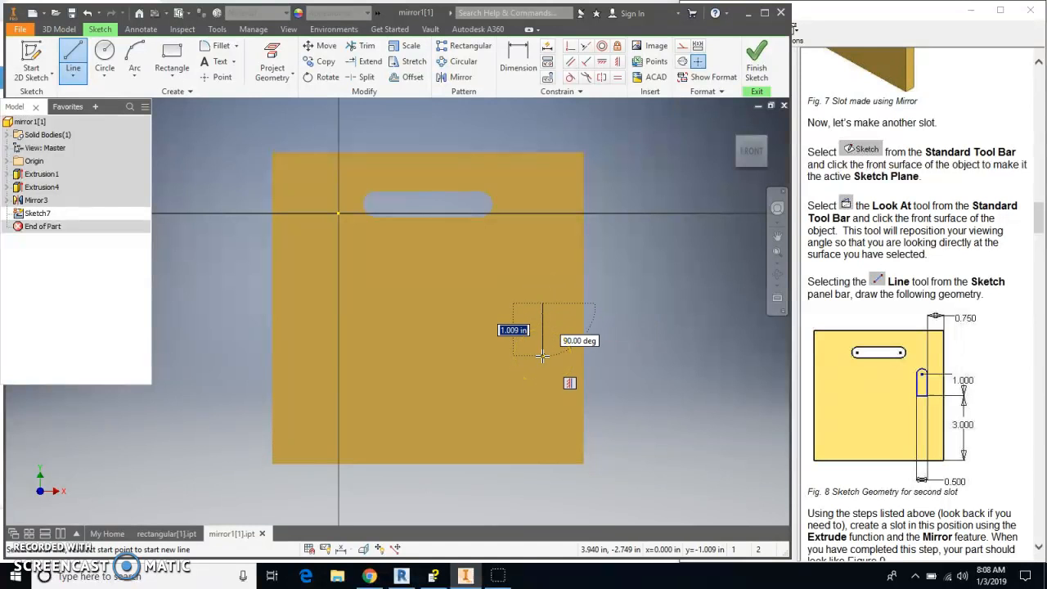
{"action": "left_click", "coordinate": [104, 74]}
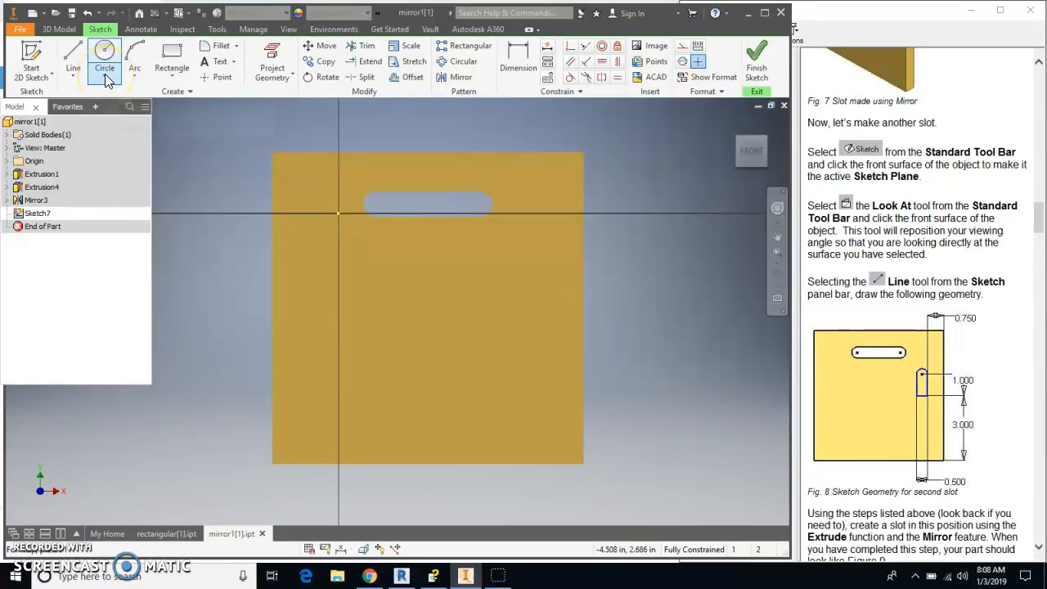
- Sketch a narrow vertical rectangle about 1.36 in tall on the plate's front face, near its right edge and below the top slot
{"action": "left_click", "coordinate": [172, 65]}
{"action": "left_click", "coordinate": [499, 313]}
{"action": "left_click", "coordinate": [520, 383]}
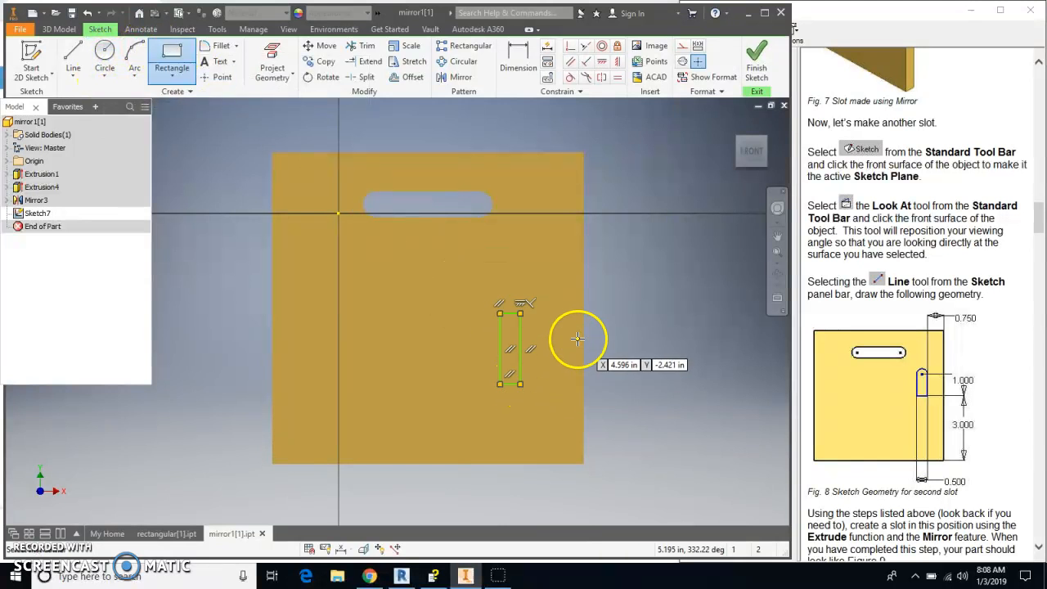
- Dimension the rectangle's height and set it to 1 in
{"action": "left_click", "coordinate": [518, 57]}
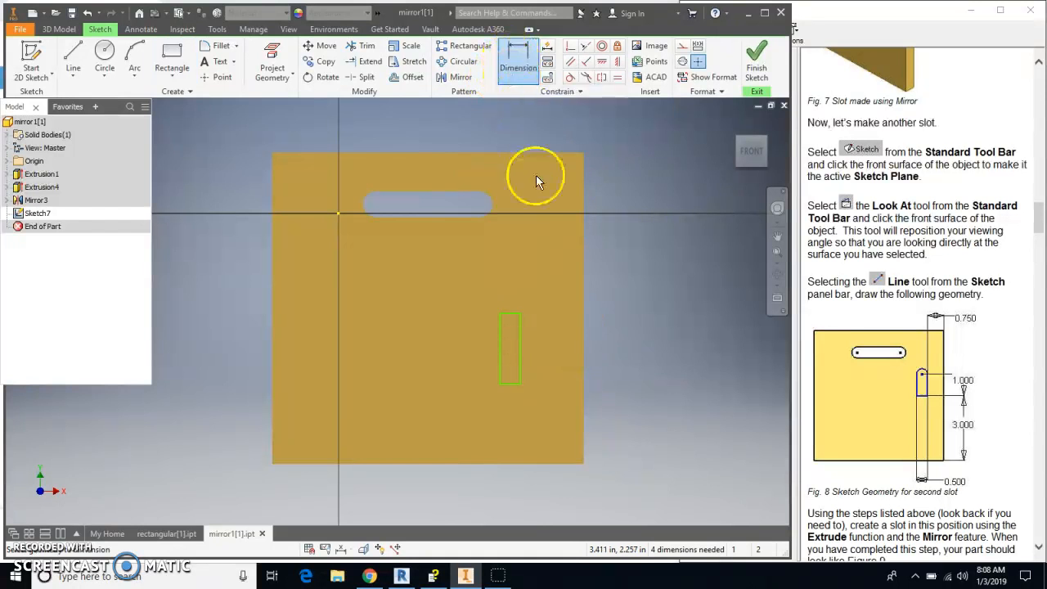
{"action": "left_click", "coordinate": [520, 358]}
{"action": "left_click", "coordinate": [624, 357]}
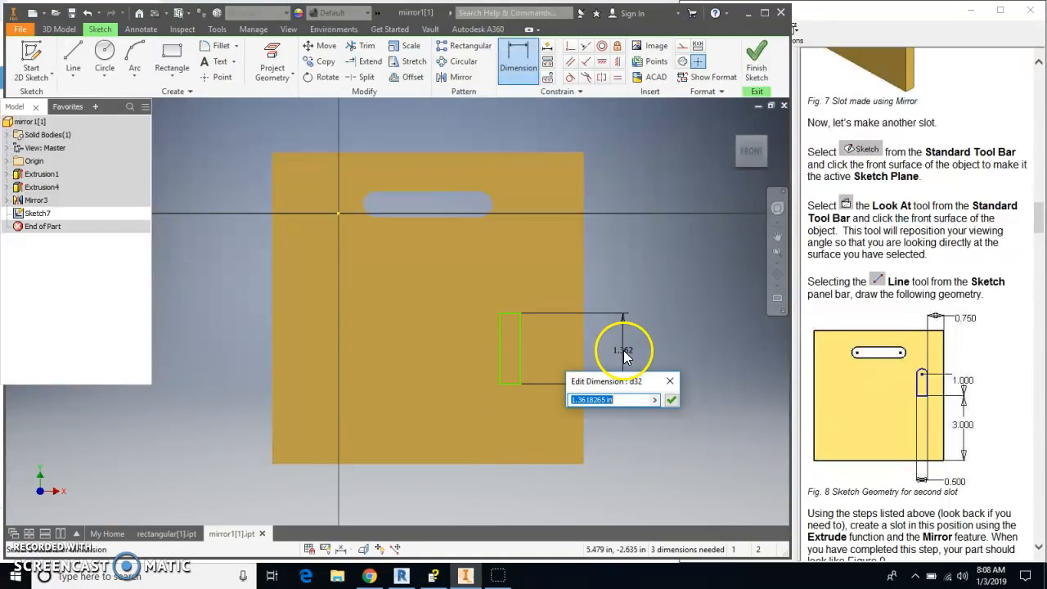
{"action": "type", "text": "1"}
{"action": "key", "text": "Return"}
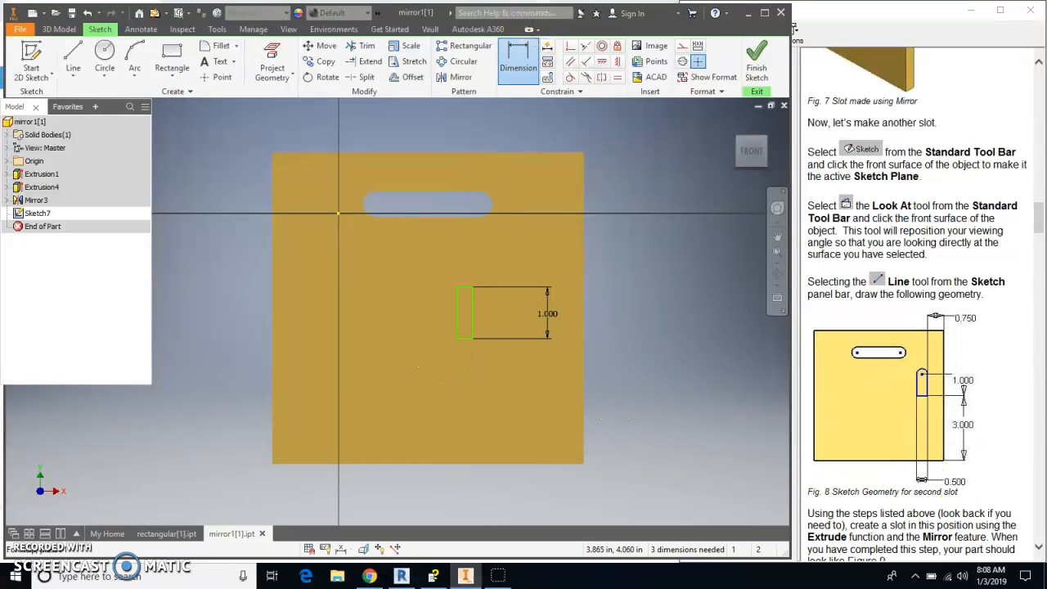
- Dimension the distance between the rectangle's bottom side and the plate's bottom edge and set it to 3 in
{"action": "left_click", "coordinate": [463, 338]}
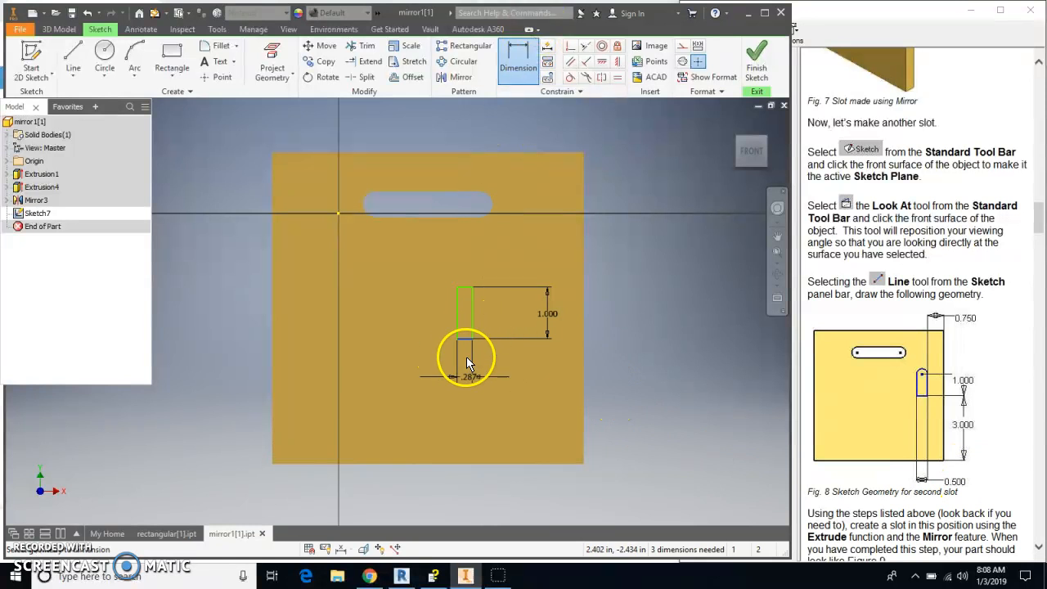
{"action": "left_click", "coordinate": [507, 464]}
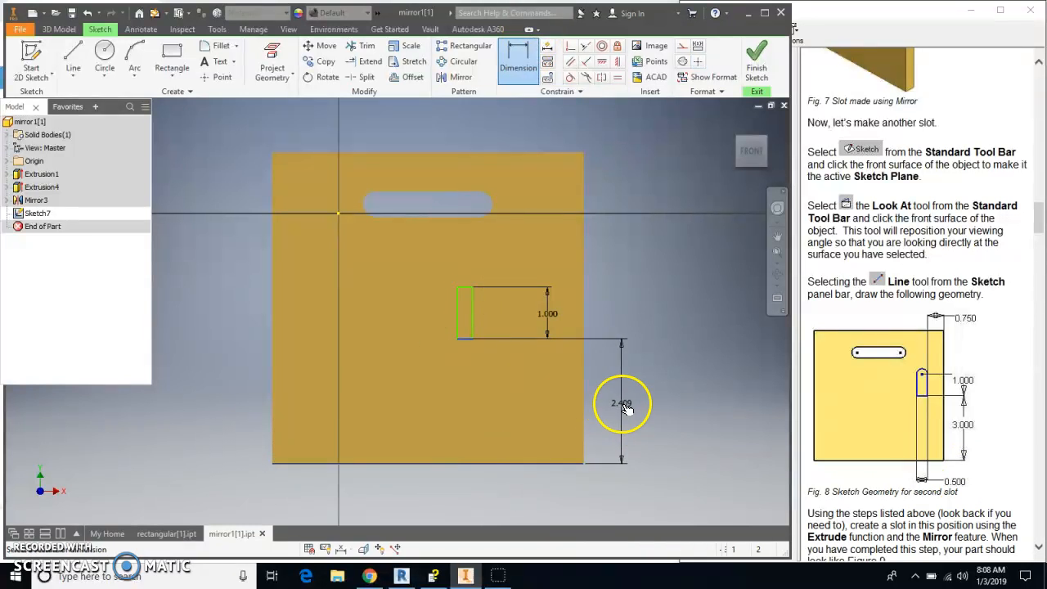
{"action": "left_click", "coordinate": [616, 418]}
{"action": "type", "text": "3"}
{"action": "key", "text": "Return"}
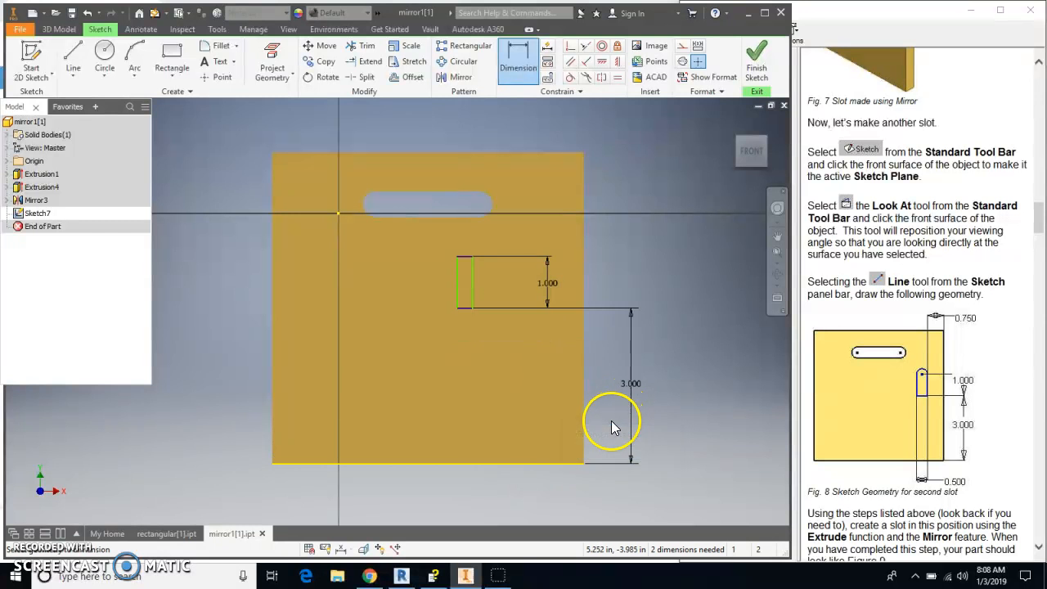
- Set the gap between the rectangle's right side and the plate's right edge to 0.75 in, and the rectangle's width to 0.5 in
{"action": "left_click", "coordinate": [582, 228]}
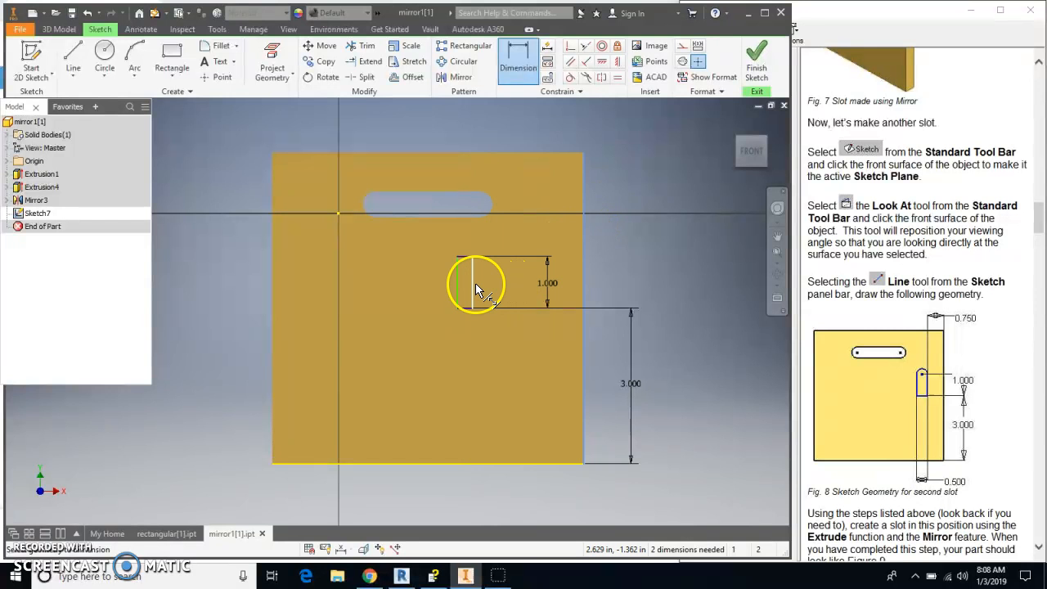
{"action": "left_click", "coordinate": [473, 286]}
{"action": "left_click", "coordinate": [535, 135]}
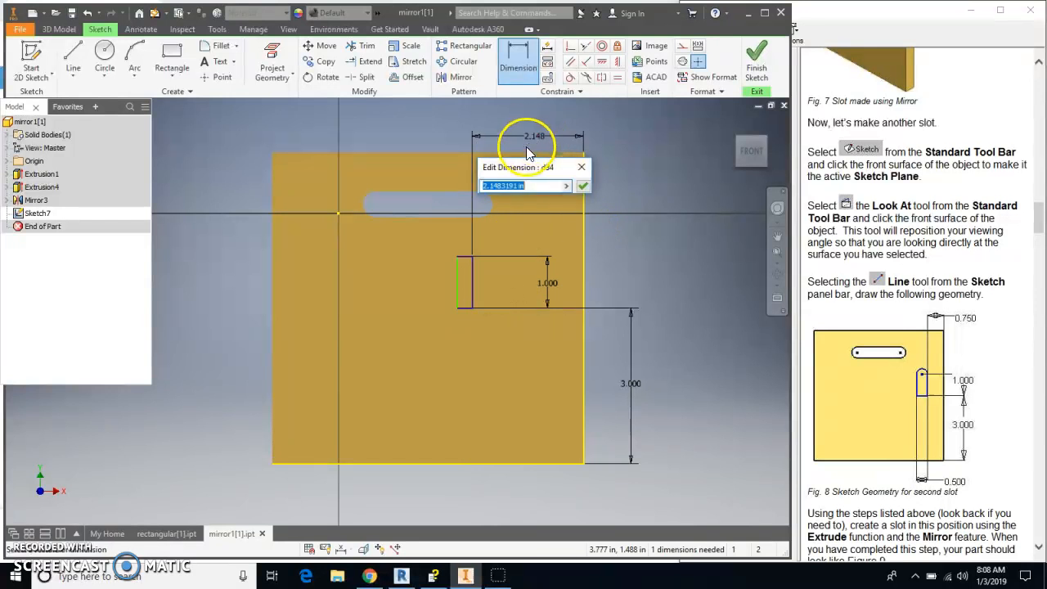
{"action": "key", "text": "Return"}
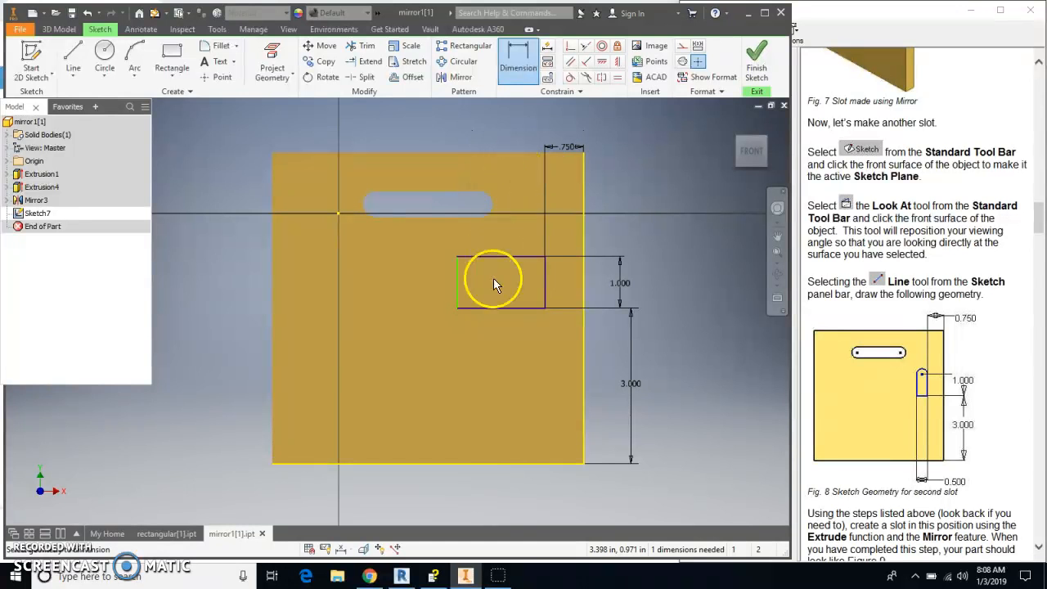
{"action": "left_click", "coordinate": [497, 307]}
{"action": "left_click", "coordinate": [504, 331]}
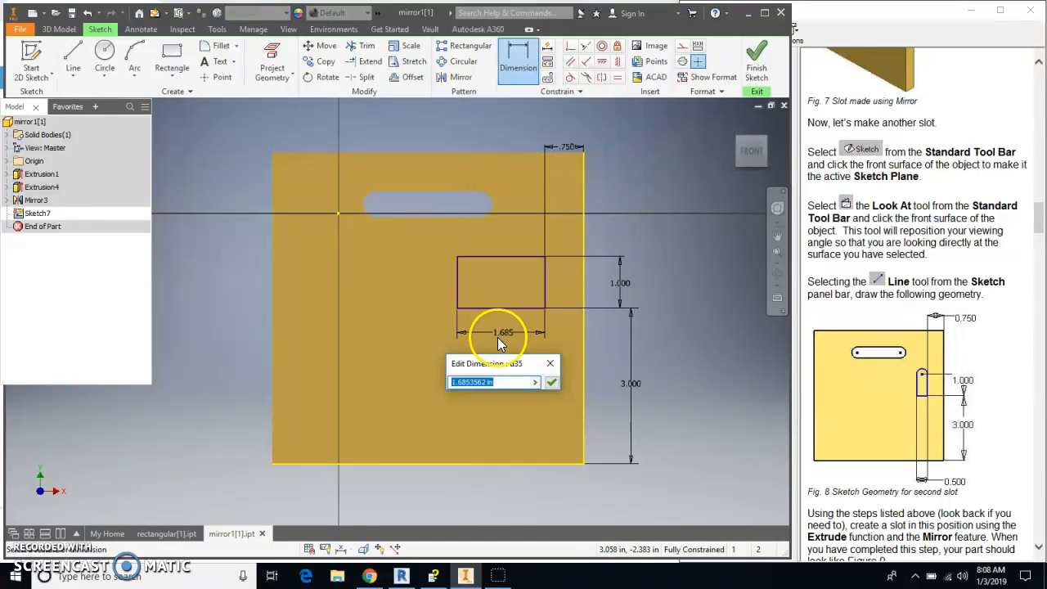
{"action": "type", "text": ".5"}
{"action": "key", "text": "Return"}
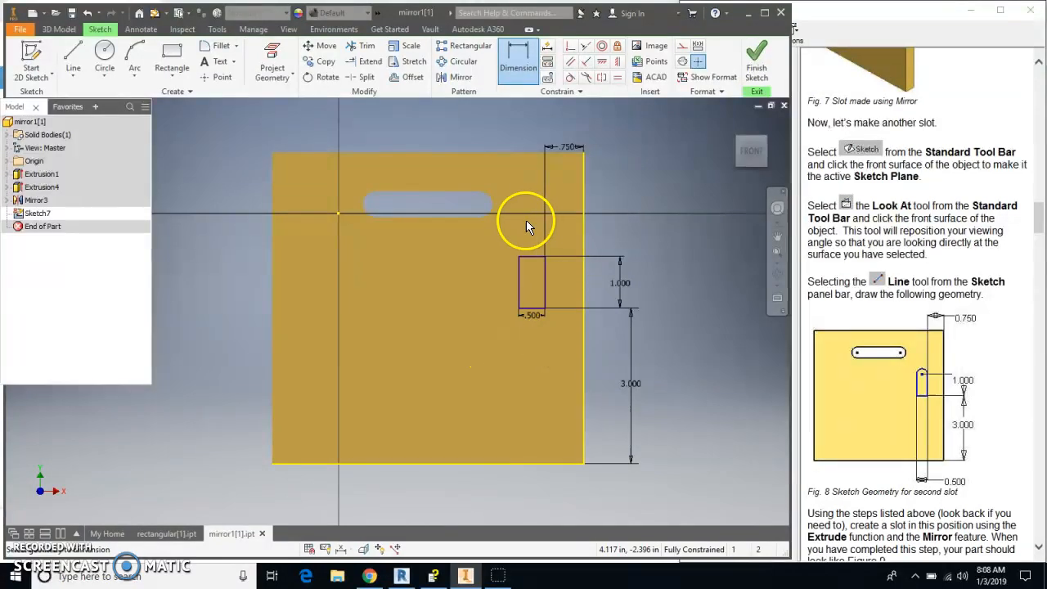
- Draw a circle centred on the midpoint of the rectangle's top side and reaching its corner
{"action": "scroll", "coordinate": [539, 237], "scroll_direction": "down", "scroll_amount": 3}
{"action": "scroll", "coordinate": [530, 217], "scroll_direction": "up", "scroll_amount": 6}
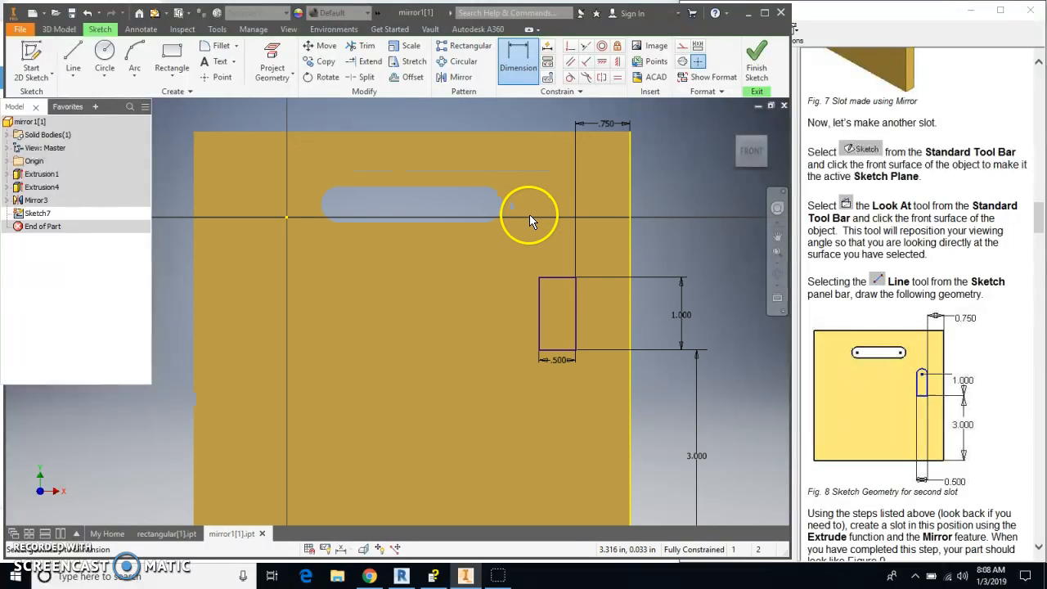
{"action": "left_click", "coordinate": [105, 59]}
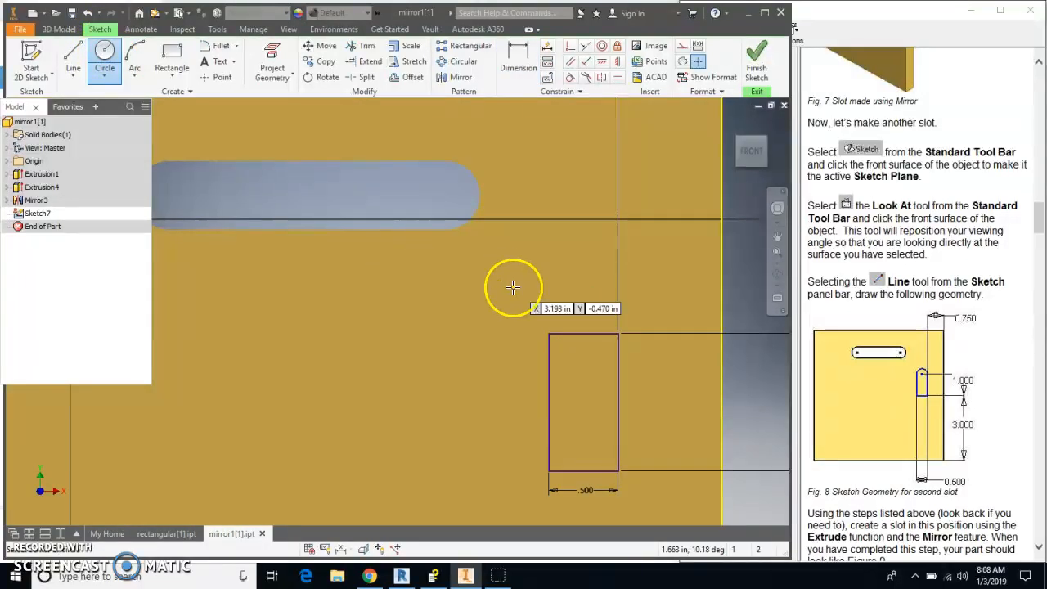
{"action": "left_click", "coordinate": [584, 333]}
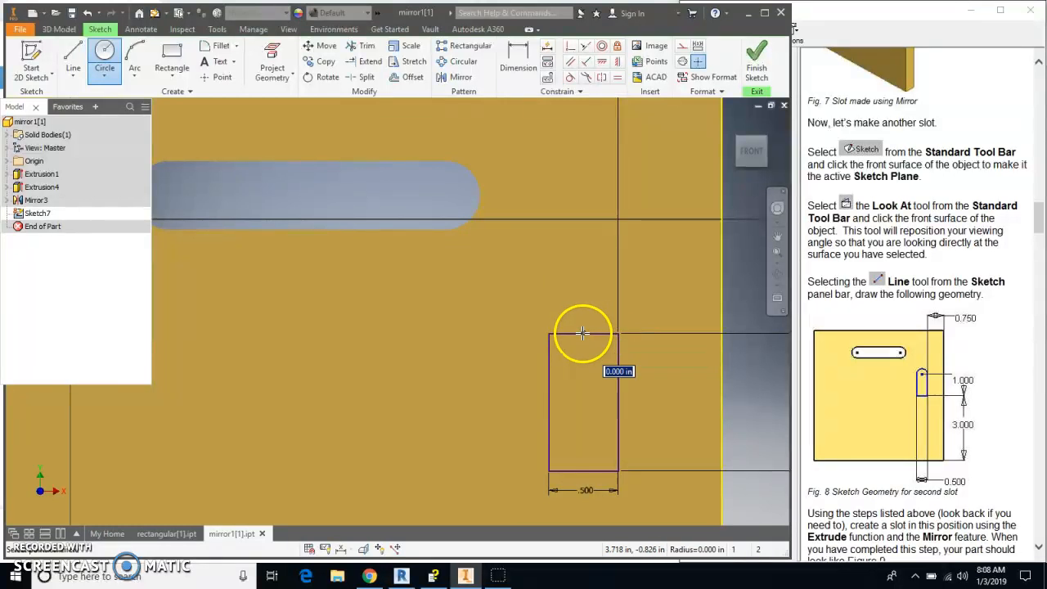
{"action": "left_click", "coordinate": [546, 332]}
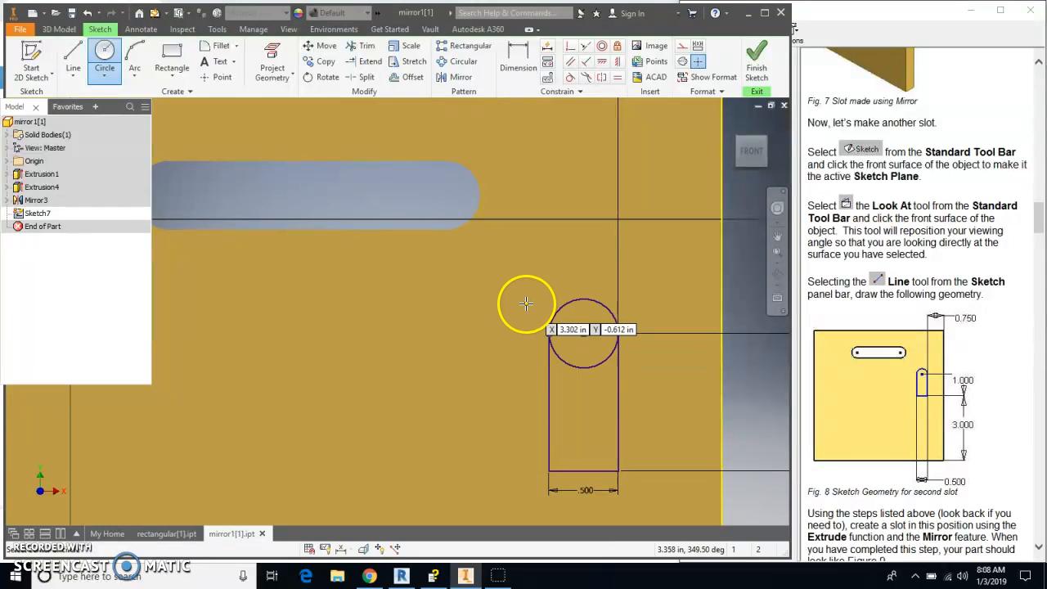
{"action": "key", "text": "Escape"}
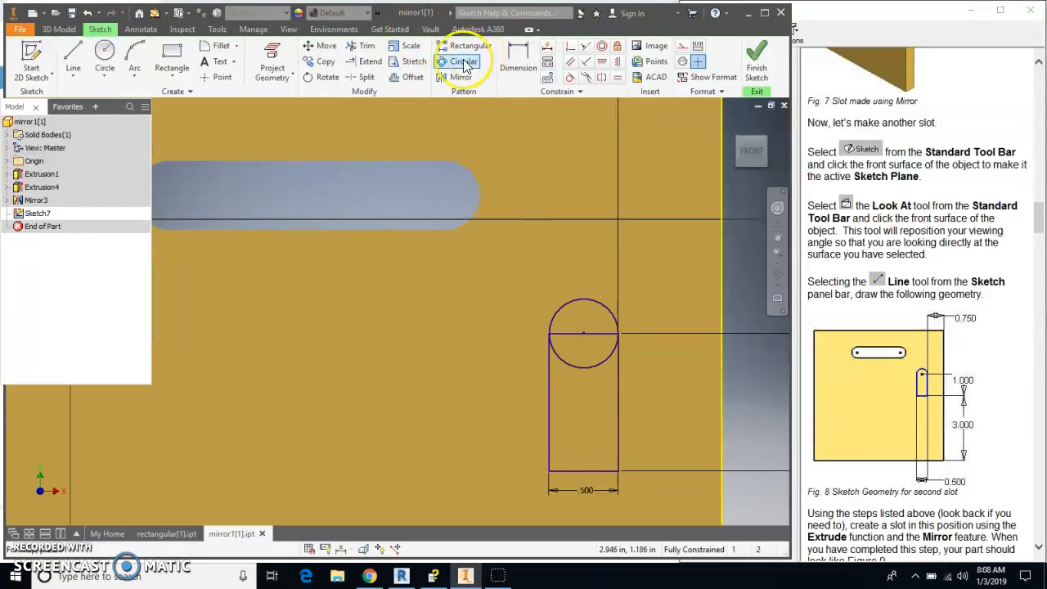
- Trim the circle's lower half and delete the rectangle's top line to leave an open arched end
{"action": "left_click", "coordinate": [365, 46]}
{"action": "left_click", "coordinate": [576, 369]}
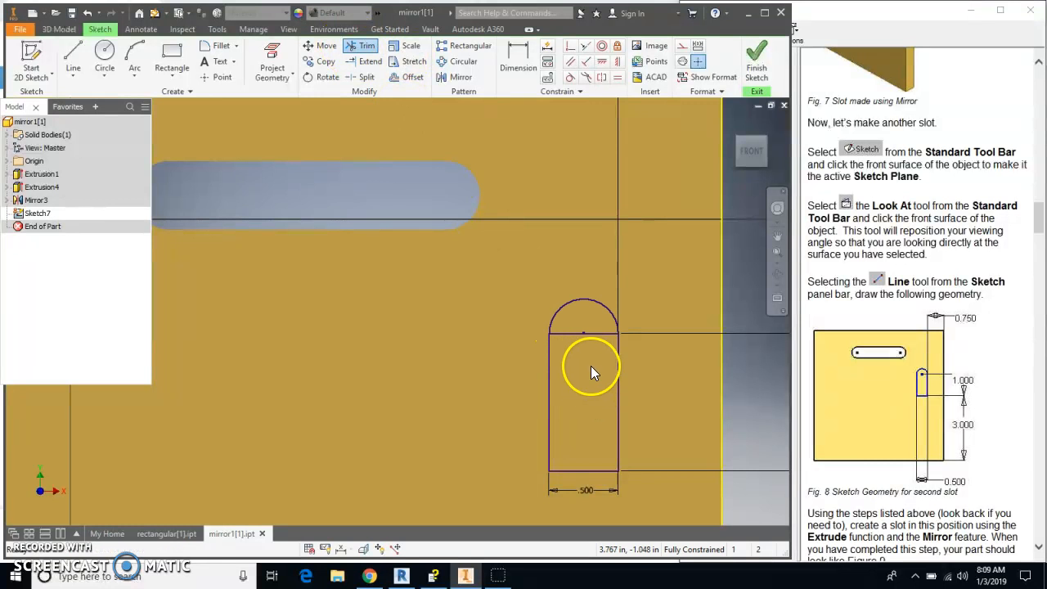
{"action": "key", "text": "Escape"}
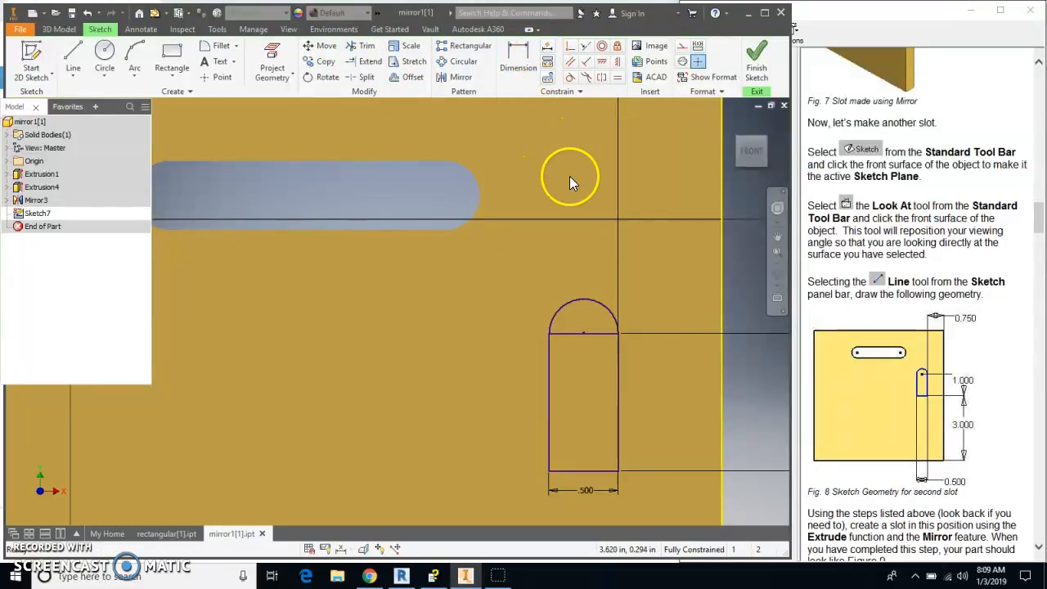
{"action": "left_click", "coordinate": [566, 331]}
{"action": "key", "text": "Delete"}
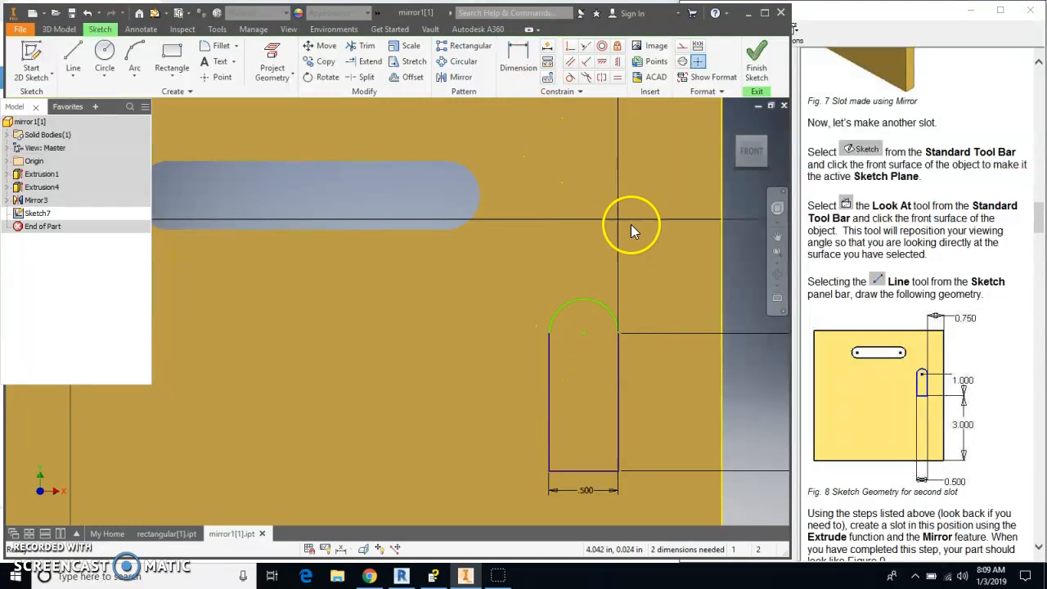
- Apply tangent constraints between the arc and both vertical sides of the slot profile
{"action": "left_click", "coordinate": [569, 77]}
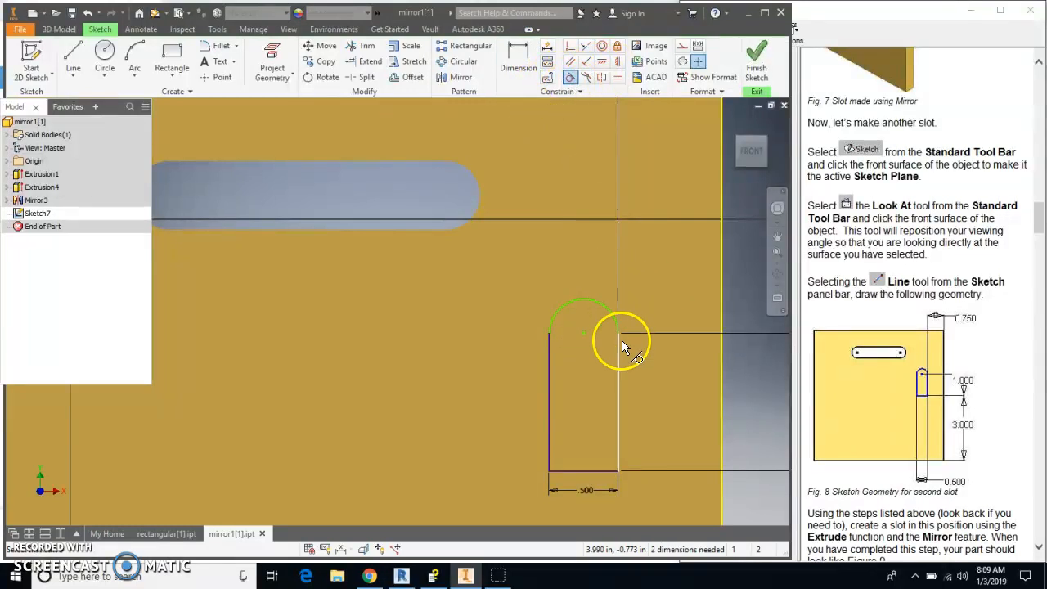
{"action": "left_click", "coordinate": [607, 315]}
{"action": "left_click", "coordinate": [619, 368]}
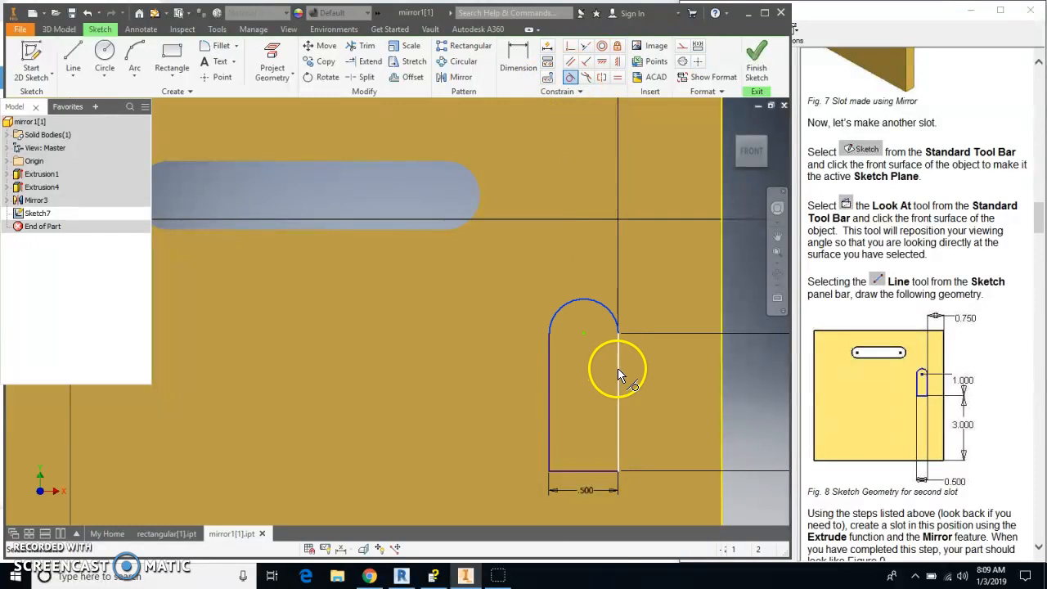
{"action": "left_click", "coordinate": [551, 317]}
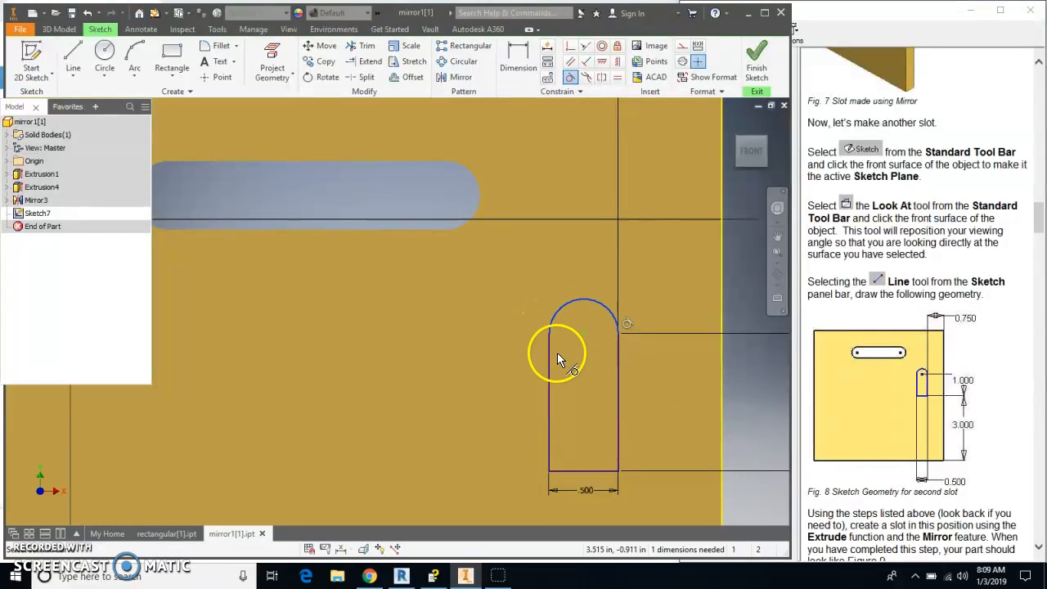
{"action": "left_click", "coordinate": [550, 367]}
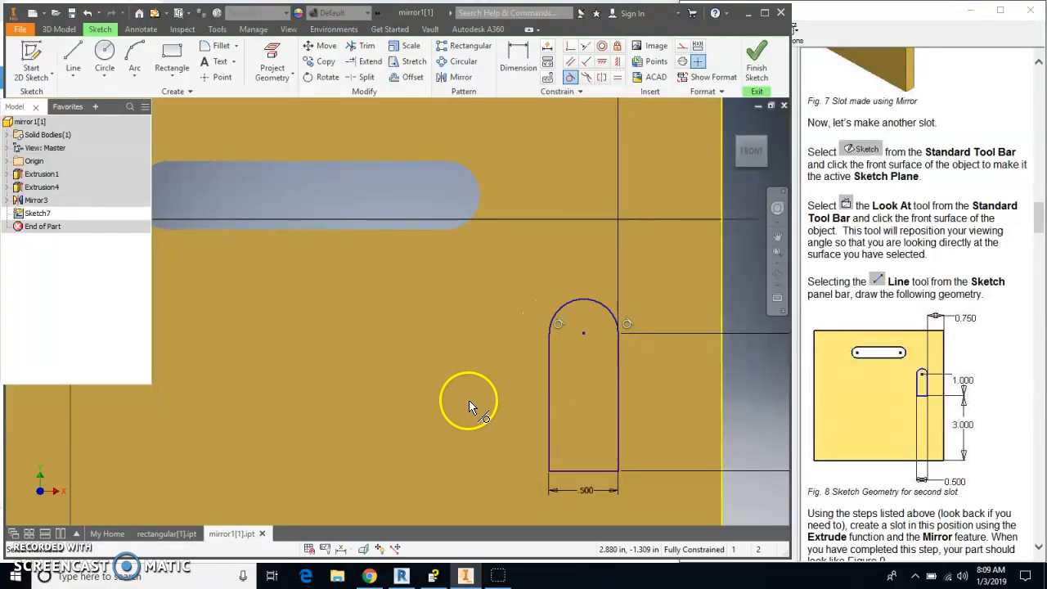
{"action": "key", "text": "Escape"}
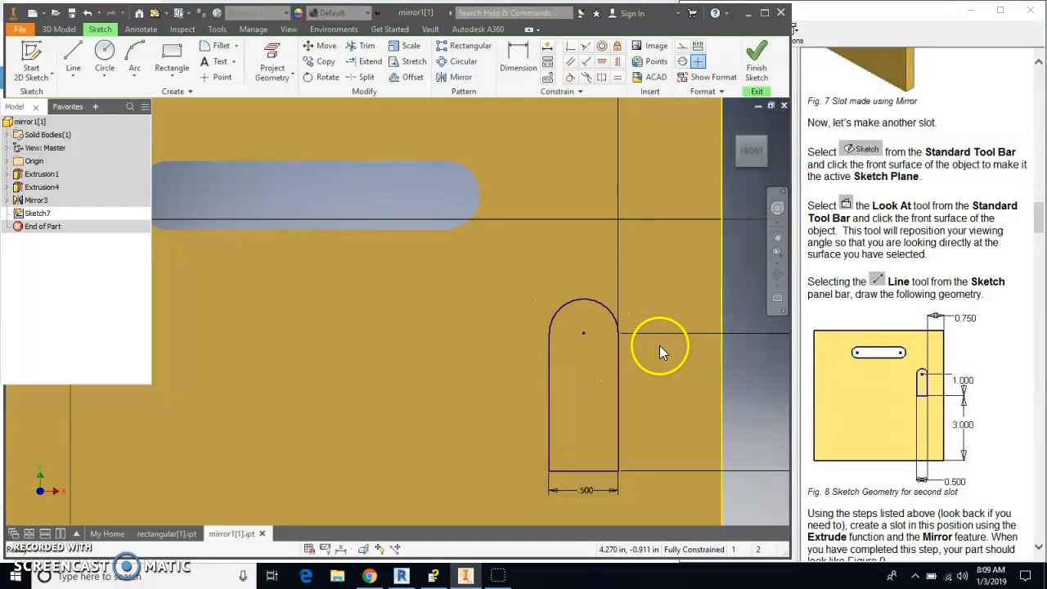
- Consult the tutorial's Extrude and Mirror instructions for the second slot and finish the sketch
{"action": "scroll", "coordinate": [633, 302], "scroll_direction": "up", "scroll_amount": 5}
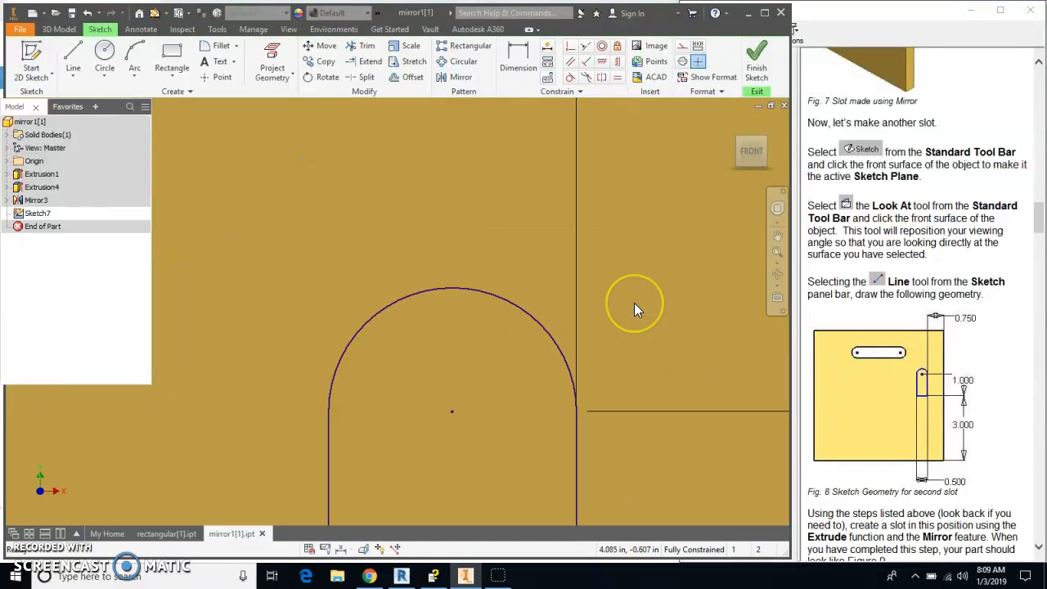
{"action": "scroll", "coordinate": [634, 302], "scroll_direction": "down", "scroll_amount": 5}
{"action": "left_click", "coordinate": [957, 372]}
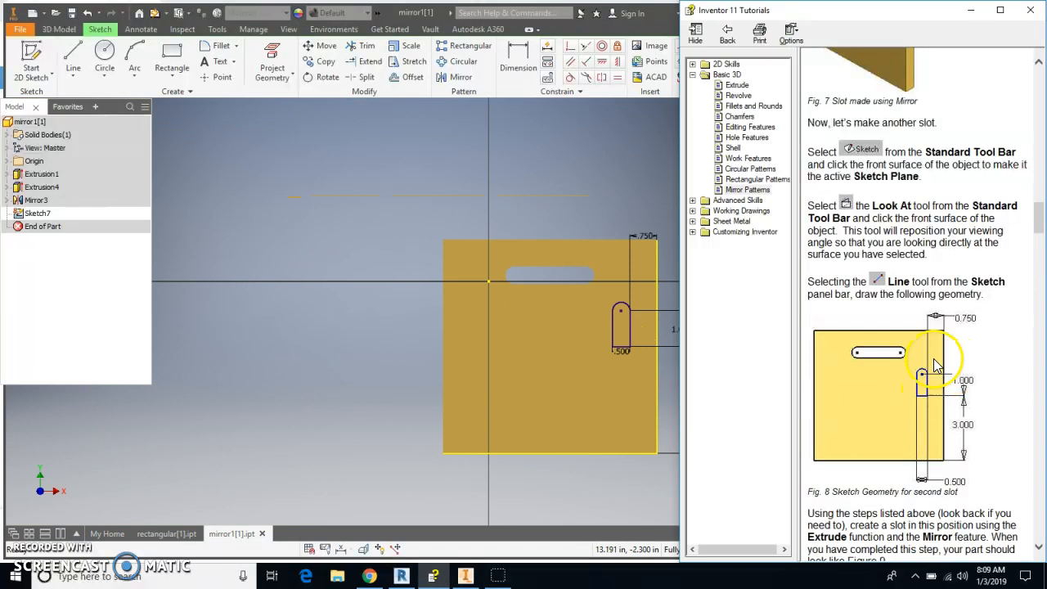
{"action": "scroll", "coordinate": [941, 366], "scroll_direction": "down", "scroll_amount": 5}
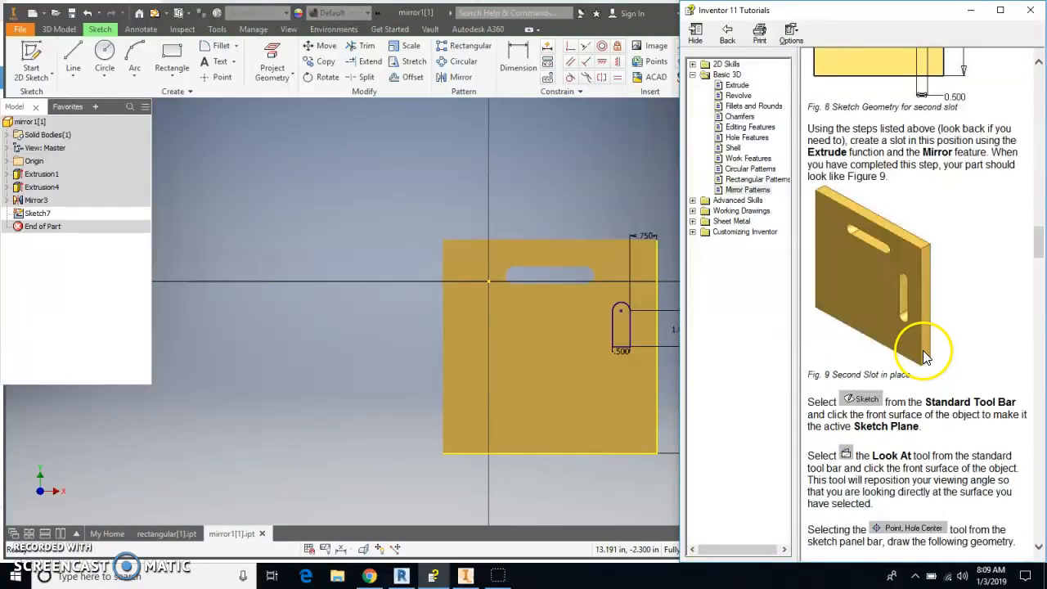
{"action": "left_click", "coordinate": [611, 163]}
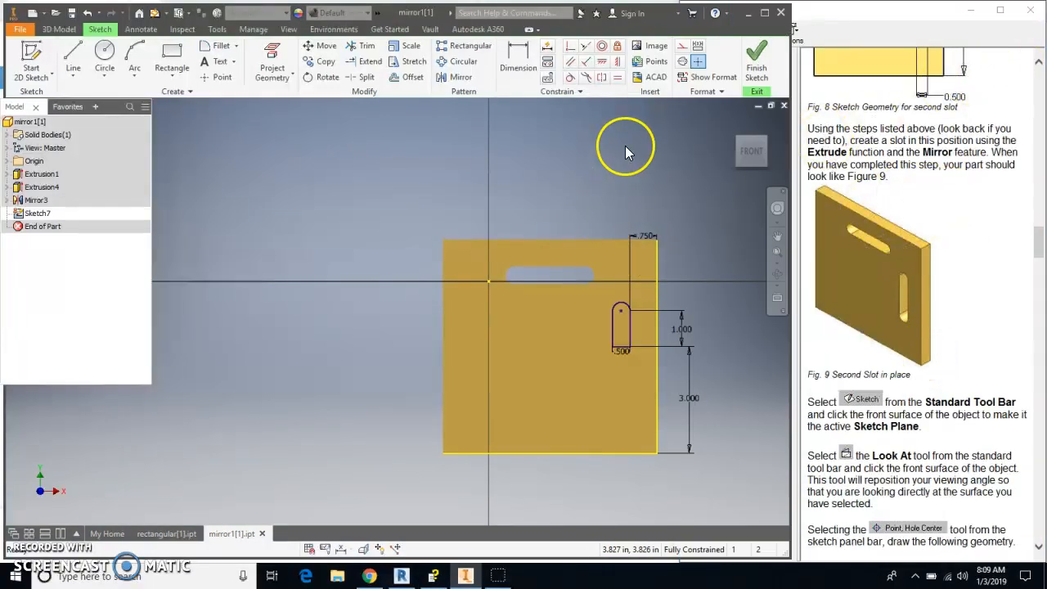
{"action": "left_click", "coordinate": [755, 57]}
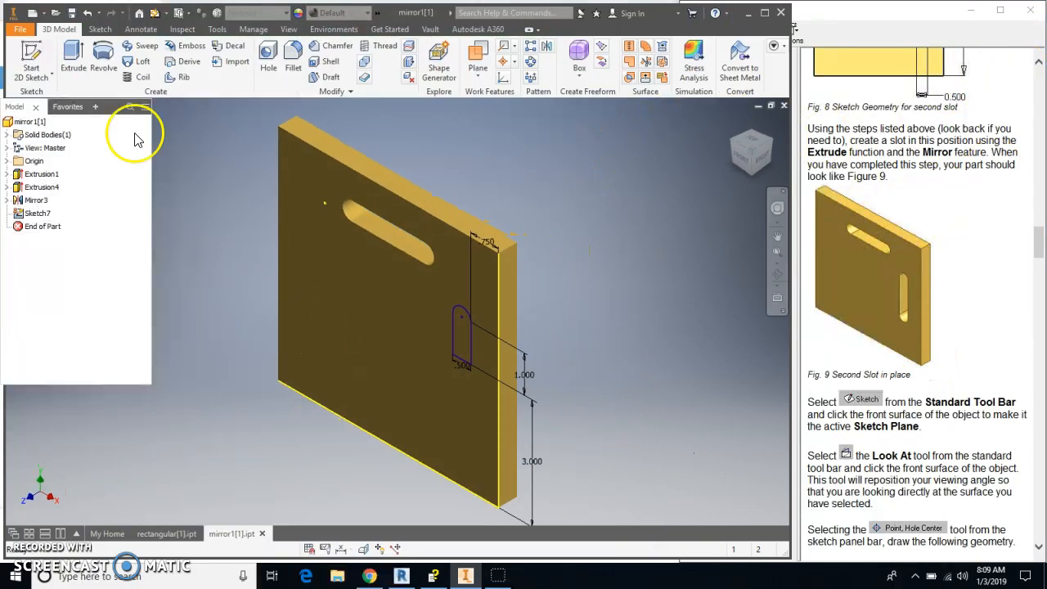
- Extrude the arched slot profile near the plate's right edge as a cut with All extents
{"action": "left_click", "coordinate": [73, 64]}
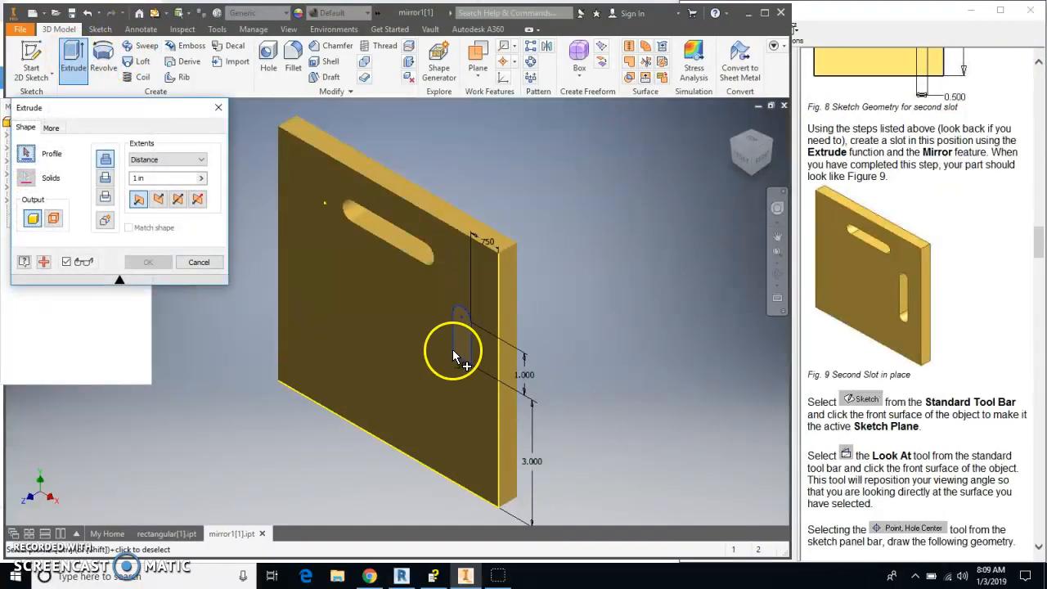
{"action": "left_click", "coordinate": [104, 180]}
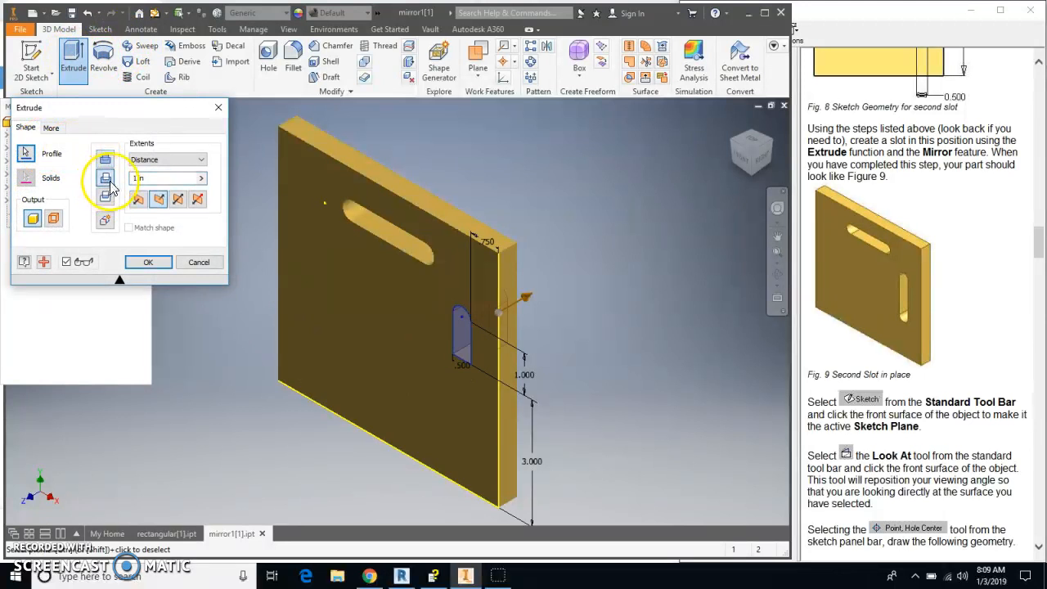
{"action": "left_click", "coordinate": [184, 159]}
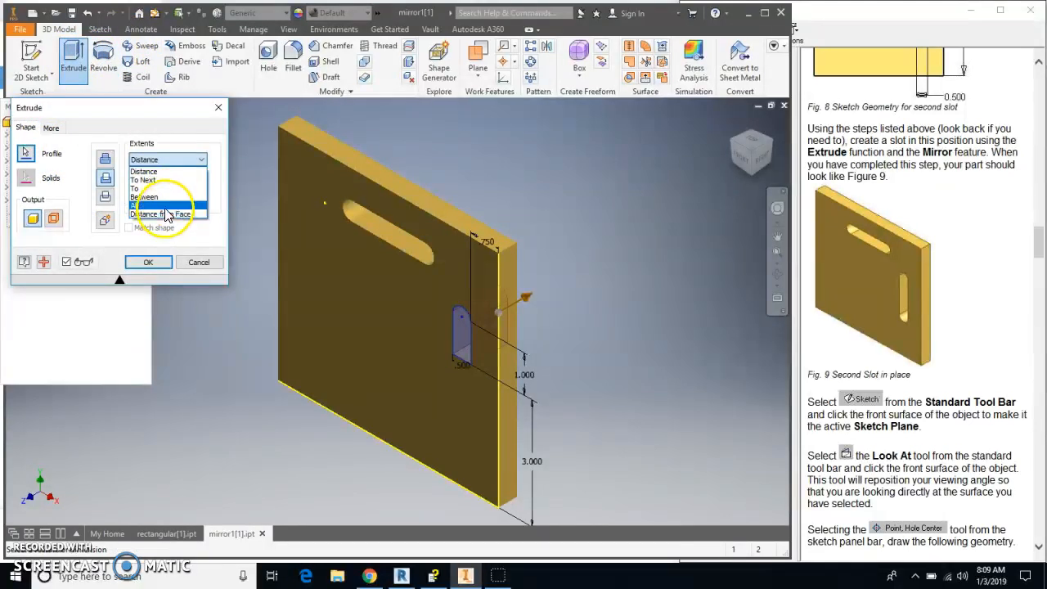
{"action": "left_click", "coordinate": [164, 205]}
{"action": "left_click", "coordinate": [149, 262]}
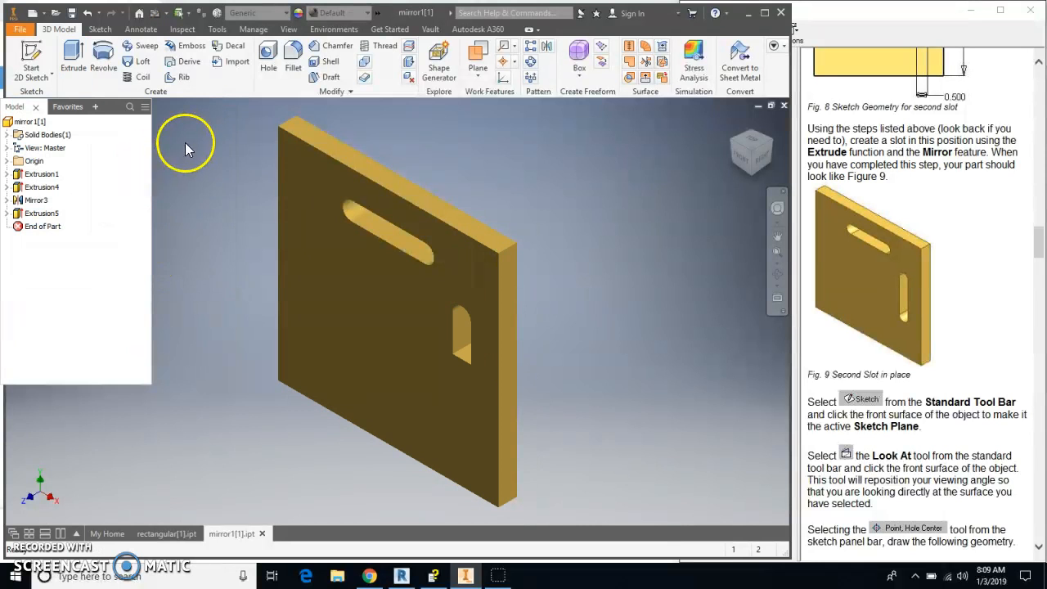
- Mirror the vertical slot cut about its flat bottom face to complete the rounded slot
{"action": "left_click", "coordinate": [545, 45]}
{"action": "left_click", "coordinate": [463, 345]}
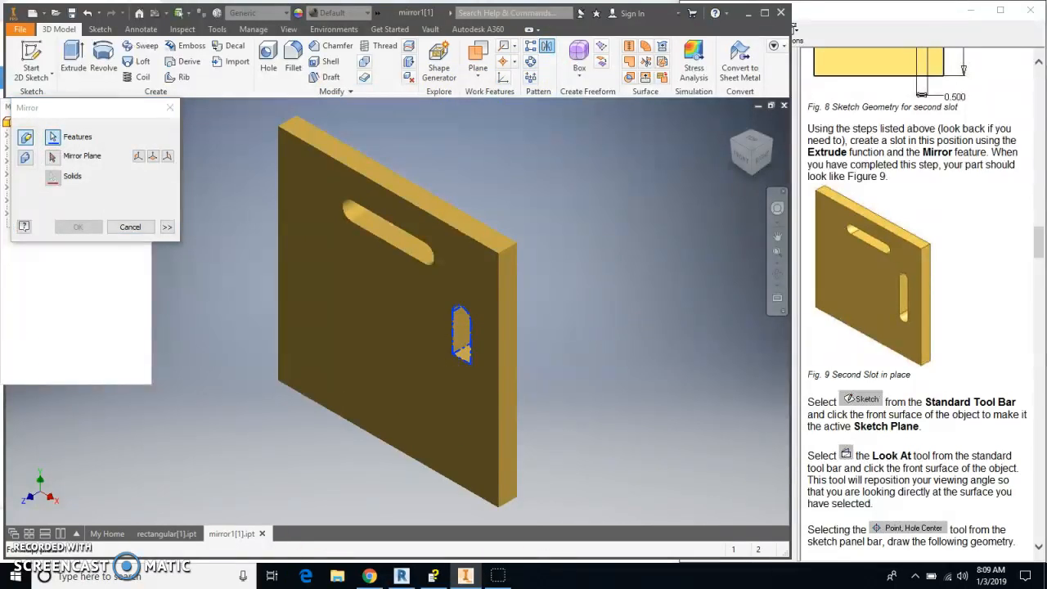
{"action": "left_click", "coordinate": [53, 157]}
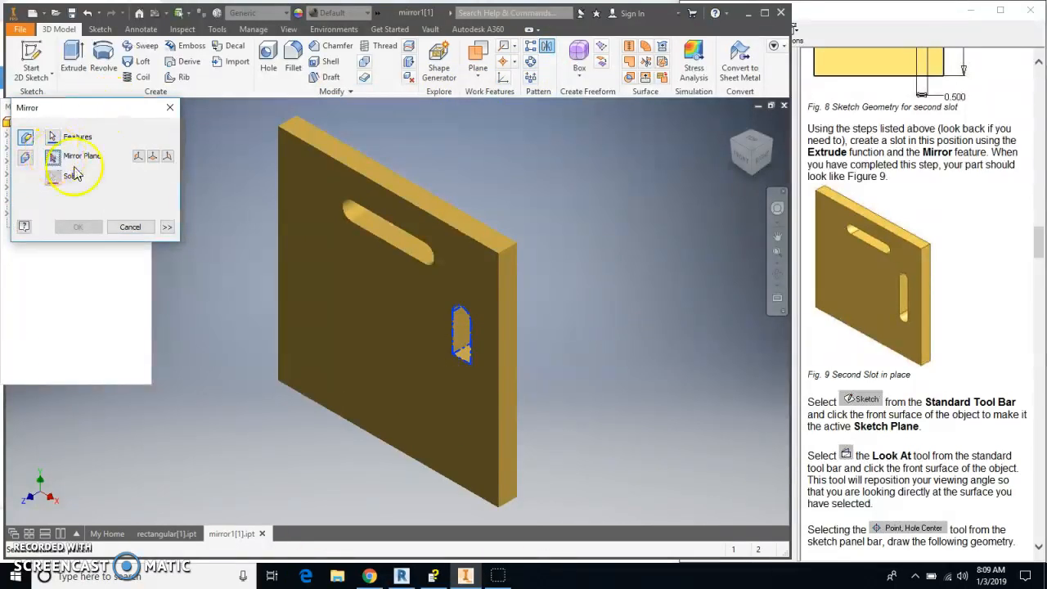
{"action": "left_click", "coordinate": [463, 356]}
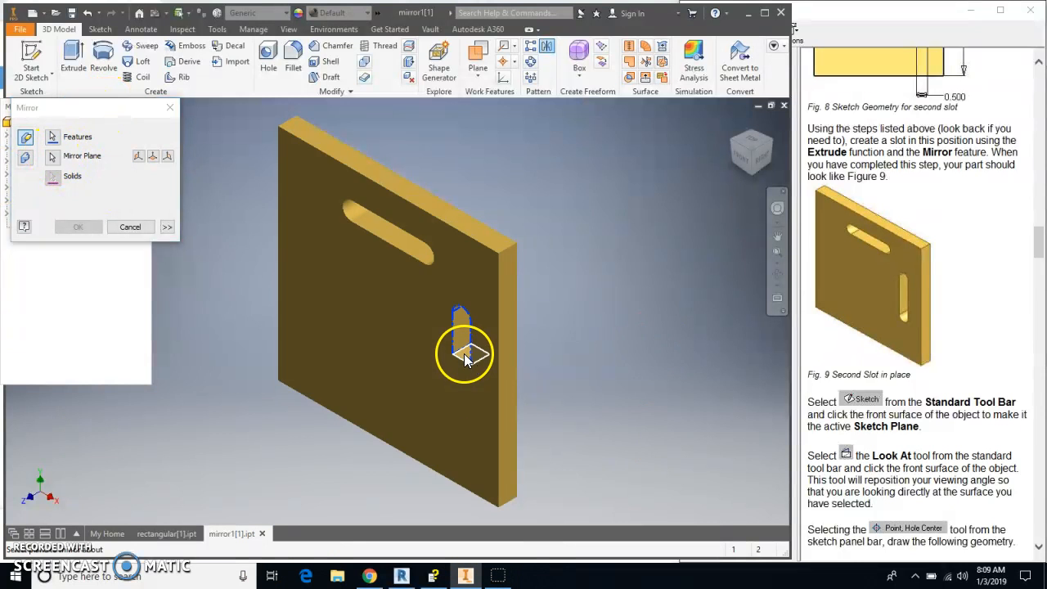
{"action": "left_click", "coordinate": [81, 229]}
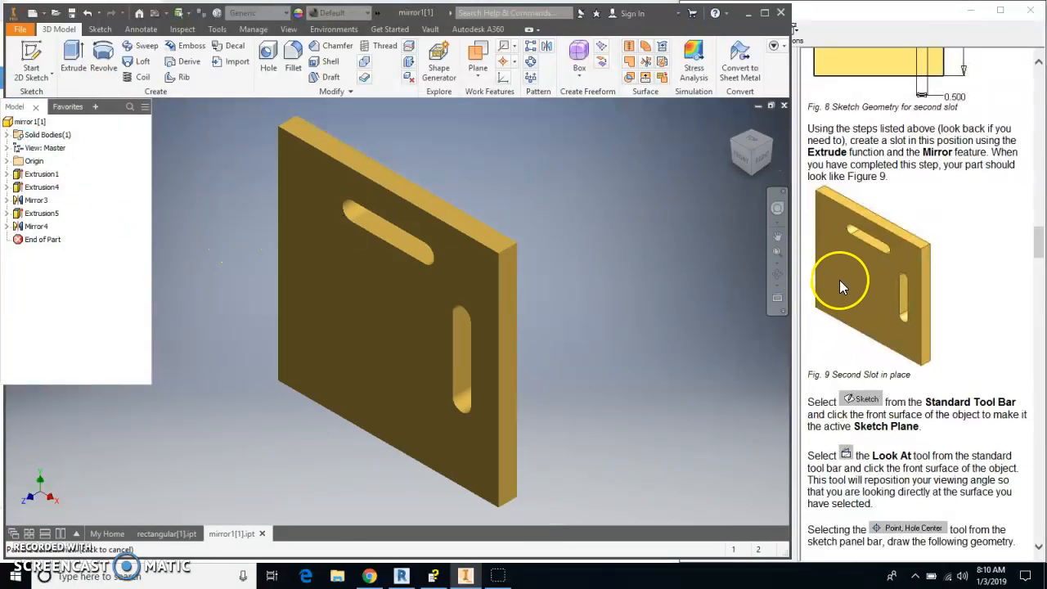
- Following the tutorial, start a sketch on the plate's front face and place a hole-center point below the top slot
{"action": "left_click", "coordinate": [839, 280]}
{"action": "scroll", "coordinate": [826, 280], "scroll_direction": "down", "scroll_amount": 5}
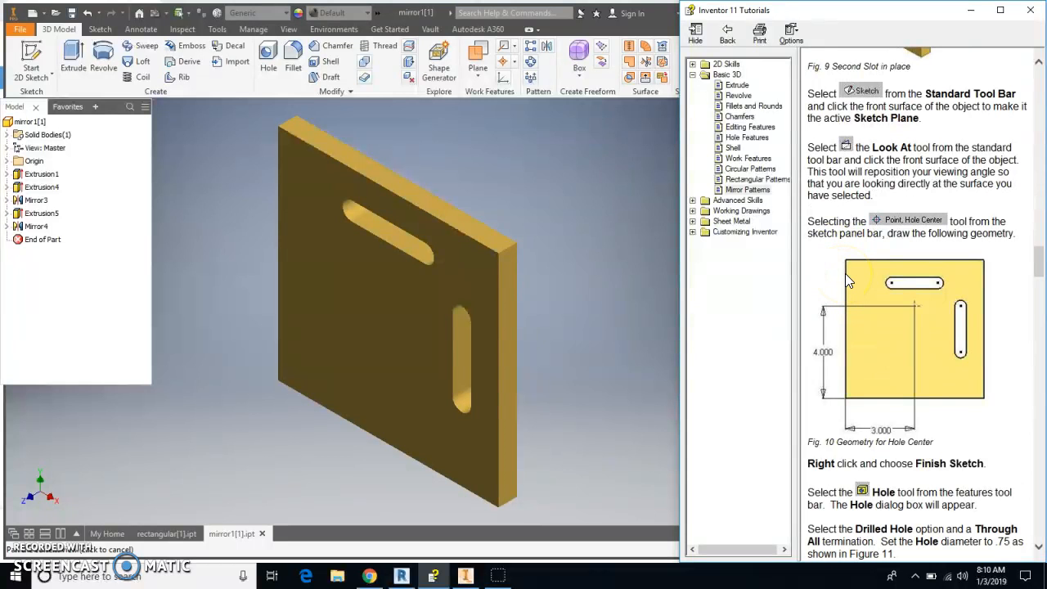
{"action": "scroll", "coordinate": [845, 273], "scroll_direction": "down", "scroll_amount": 1}
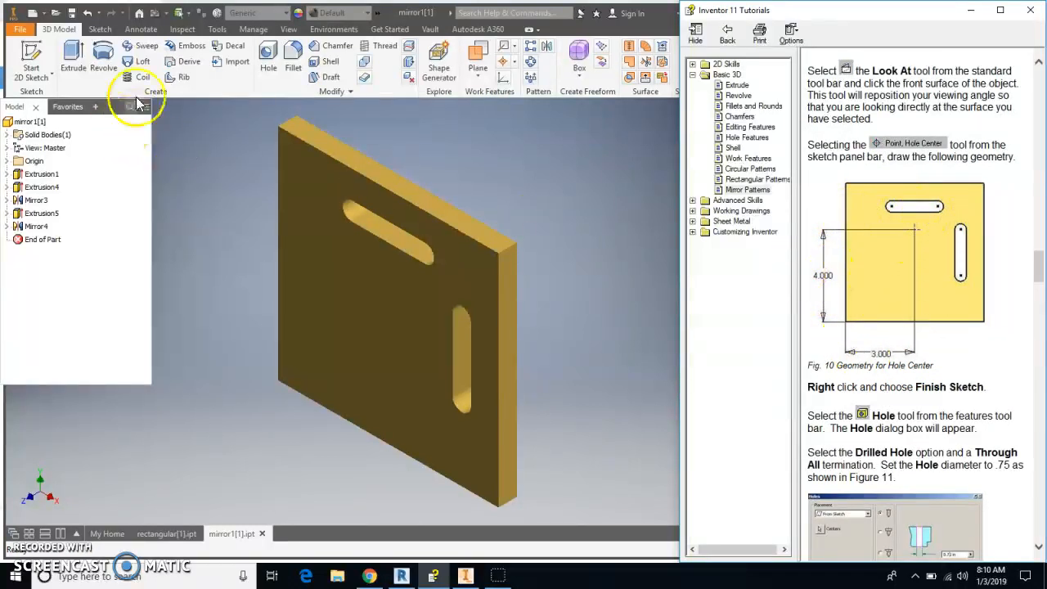
{"action": "left_click", "coordinate": [31, 57]}
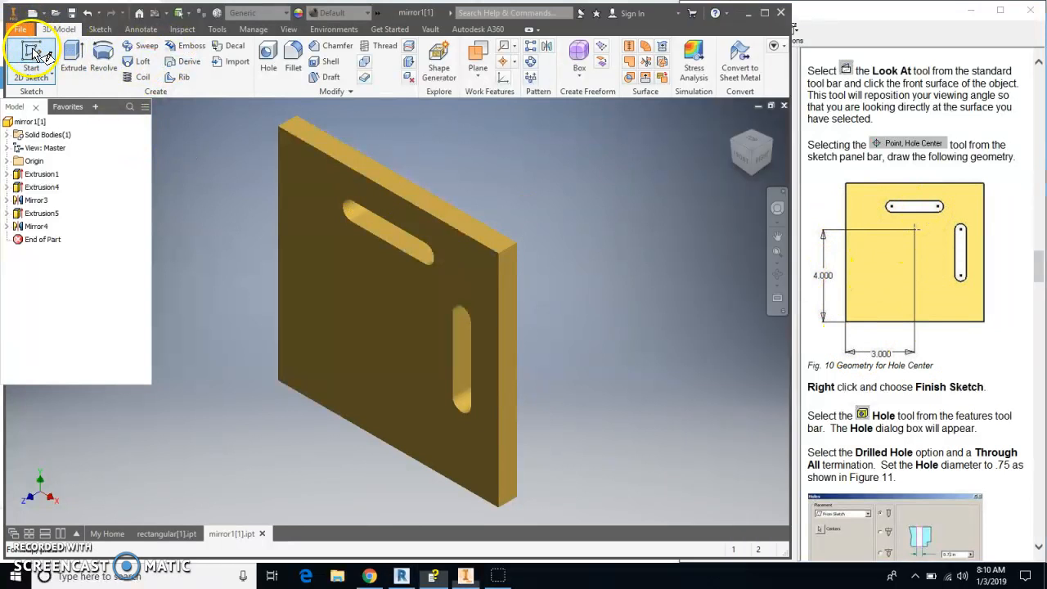
{"action": "left_click", "coordinate": [407, 345]}
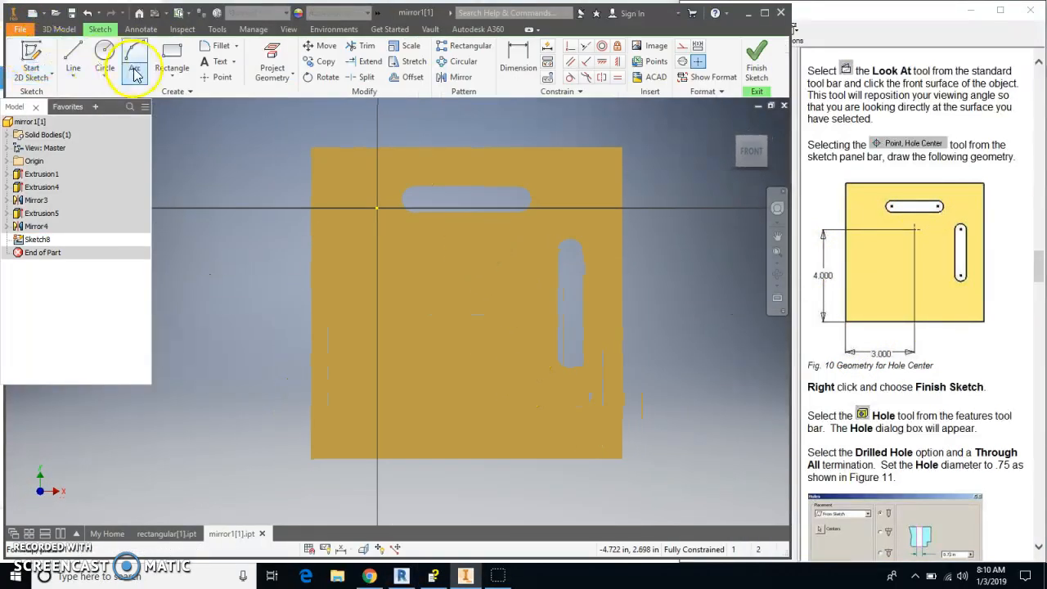
{"action": "left_click", "coordinate": [220, 77]}
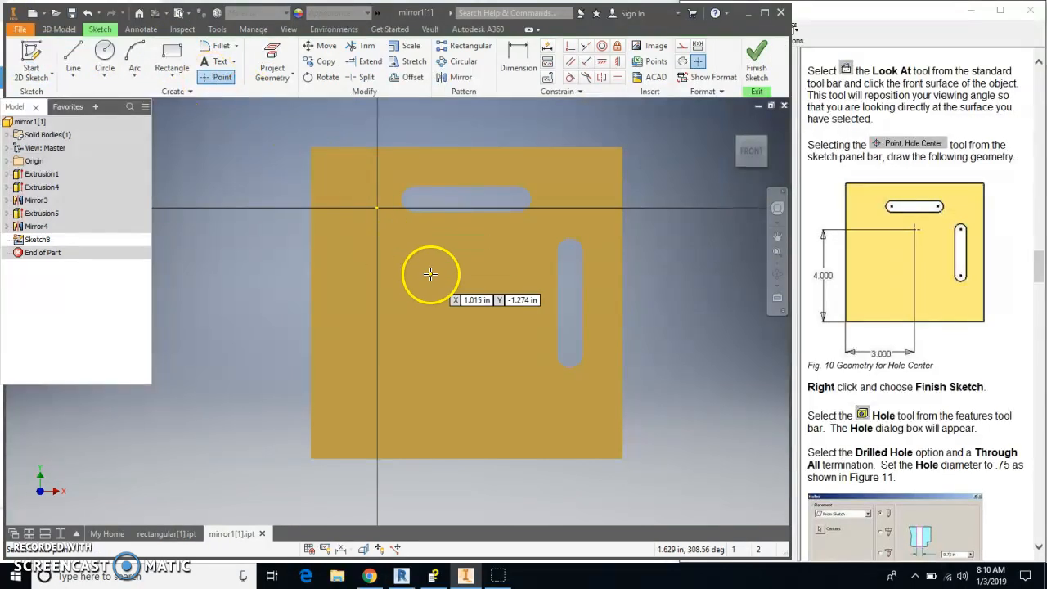
{"action": "left_click", "coordinate": [455, 259]}
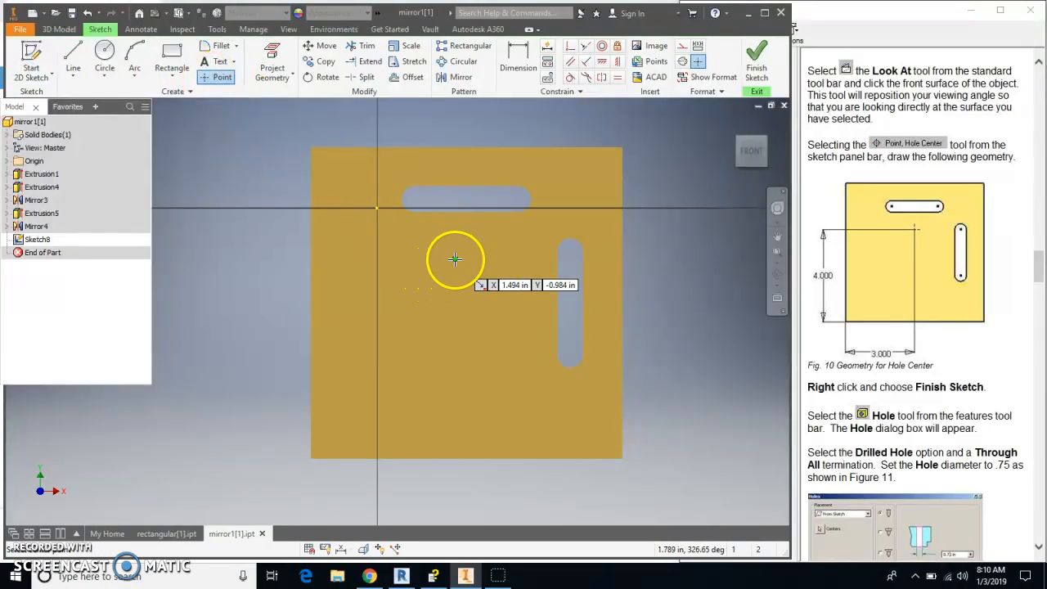
- Dimension the point 4 in above the plate's bottom edge and 3 in from its left edge
{"action": "left_click", "coordinate": [517, 56]}
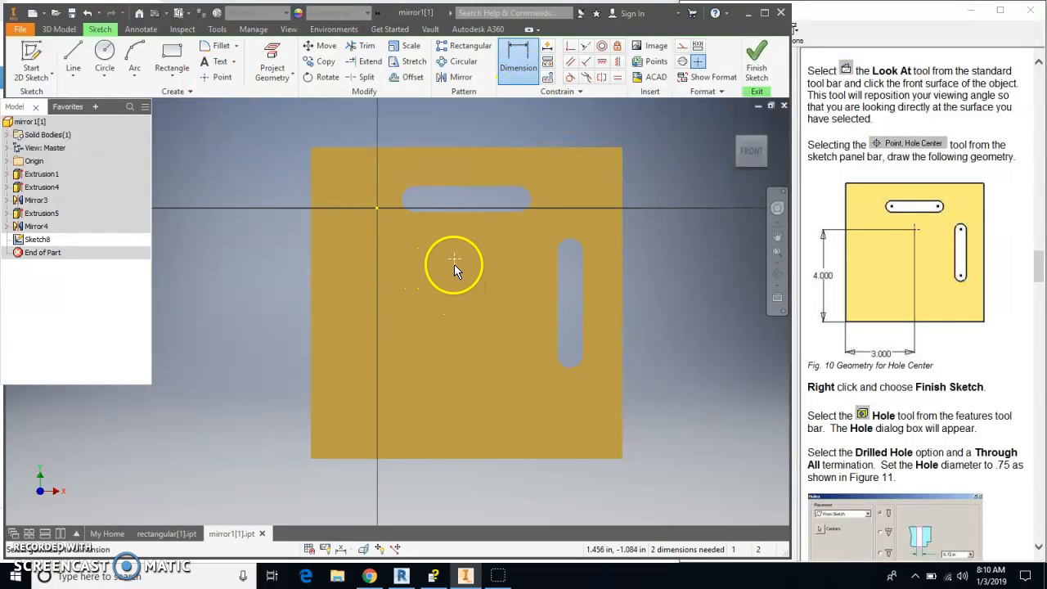
{"action": "left_click", "coordinate": [421, 458]}
{"action": "left_click", "coordinate": [276, 339]}
{"action": "type", "text": "4"}
{"action": "key", "text": "Return"}
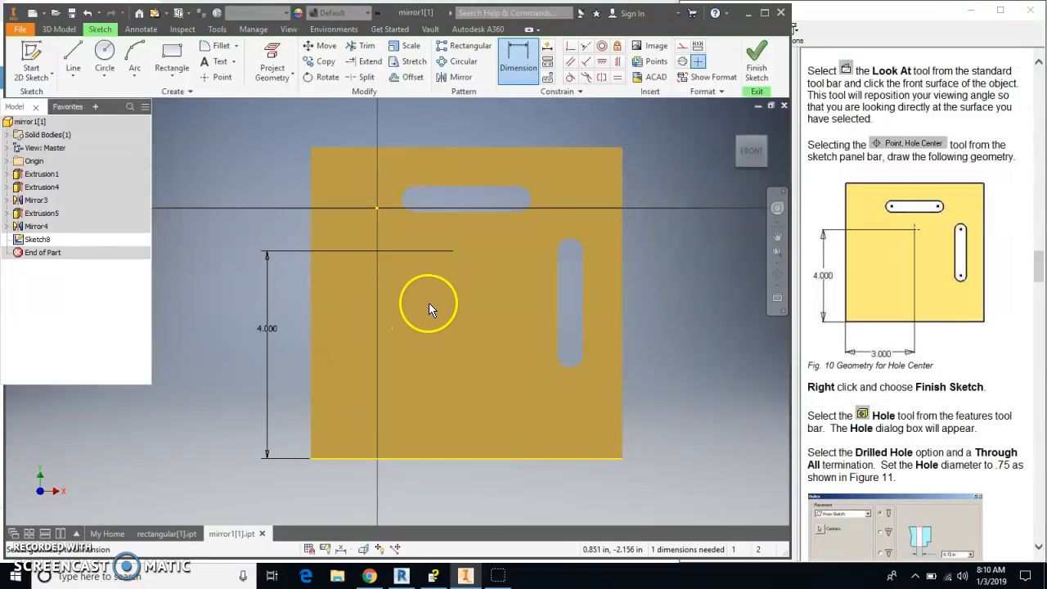
{"action": "left_click", "coordinate": [313, 422]}
{"action": "left_click", "coordinate": [375, 499]}
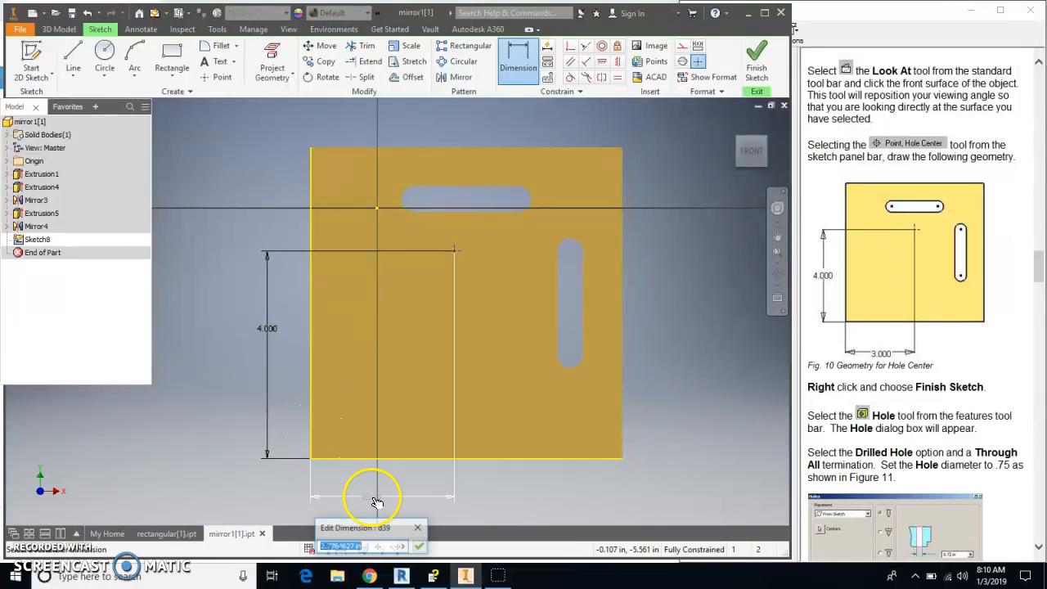
{"action": "type", "text": "3"}
{"action": "key", "text": "Return"}
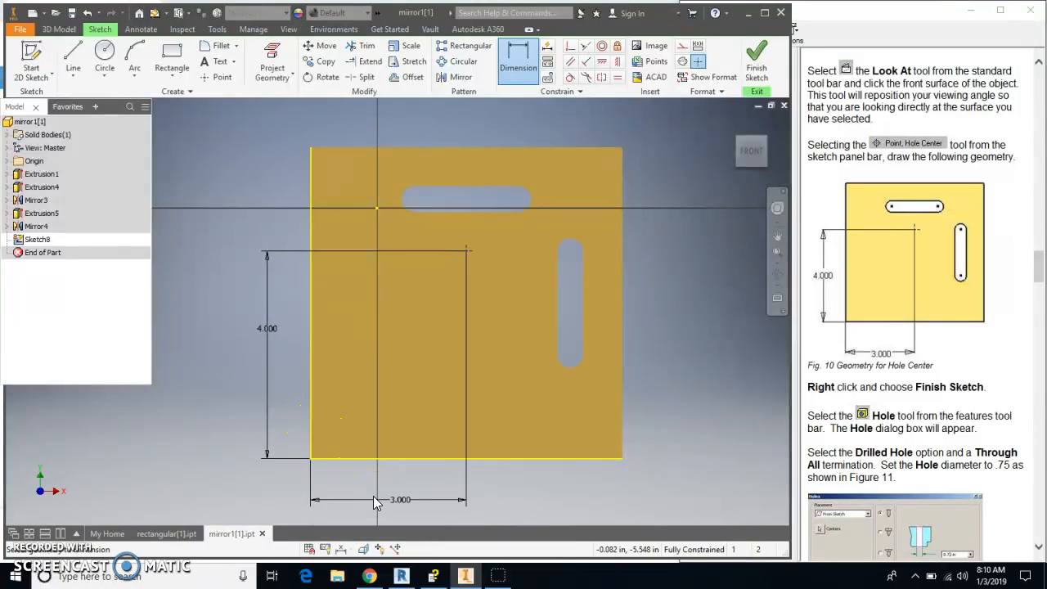
- Consult the tutorial's Hole instructions and finish the hole-center sketch
{"action": "left_click", "coordinate": [830, 98]}
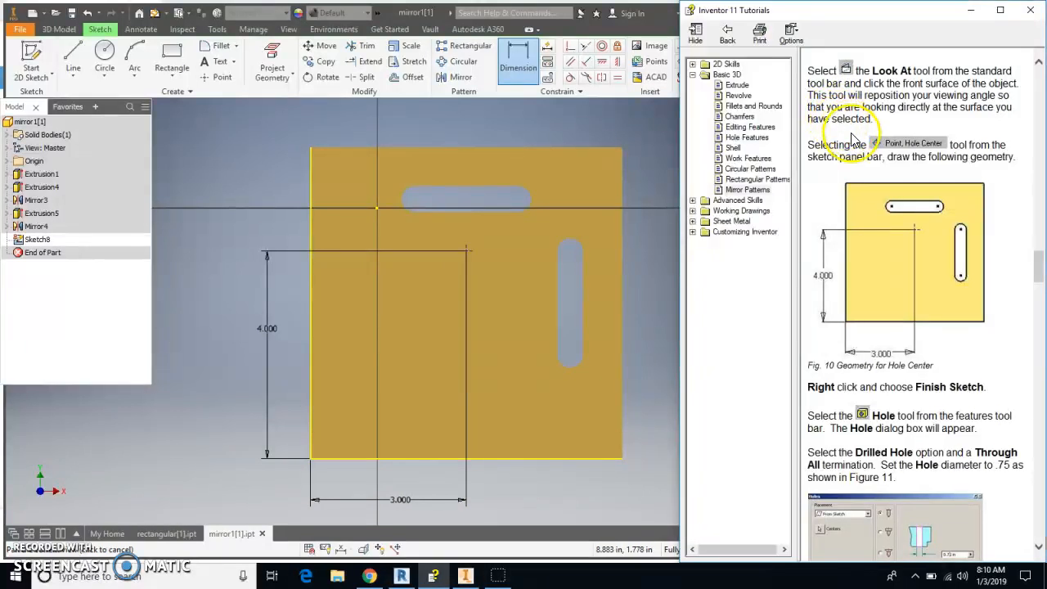
{"action": "scroll", "coordinate": [850, 154], "scroll_direction": "down", "scroll_amount": 3}
{"action": "scroll", "coordinate": [850, 154], "scroll_direction": "down", "scroll_amount": 2}
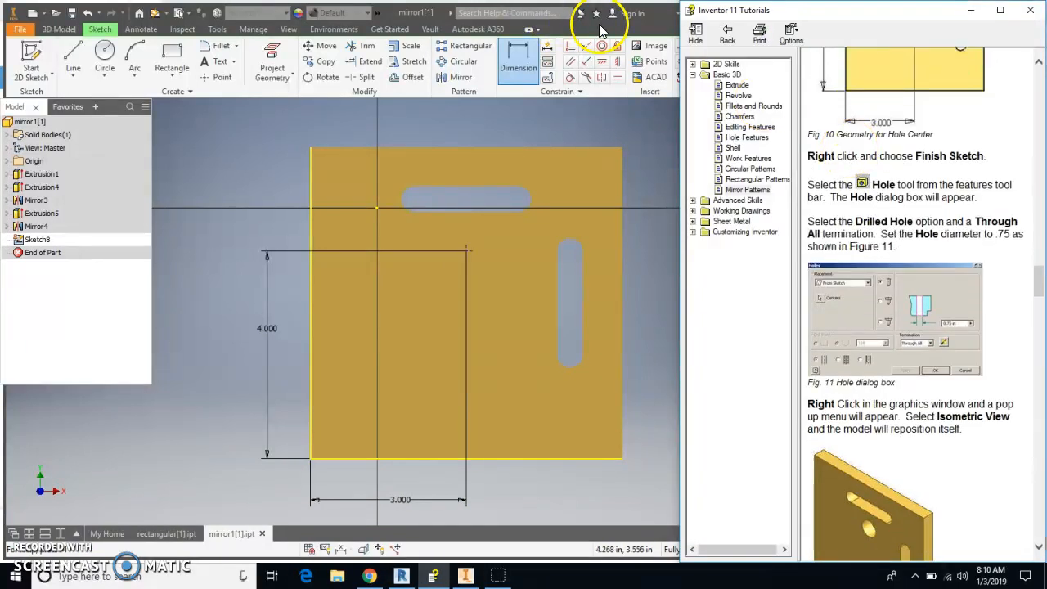
{"action": "left_click", "coordinate": [654, 16]}
{"action": "left_click", "coordinate": [756, 56]}
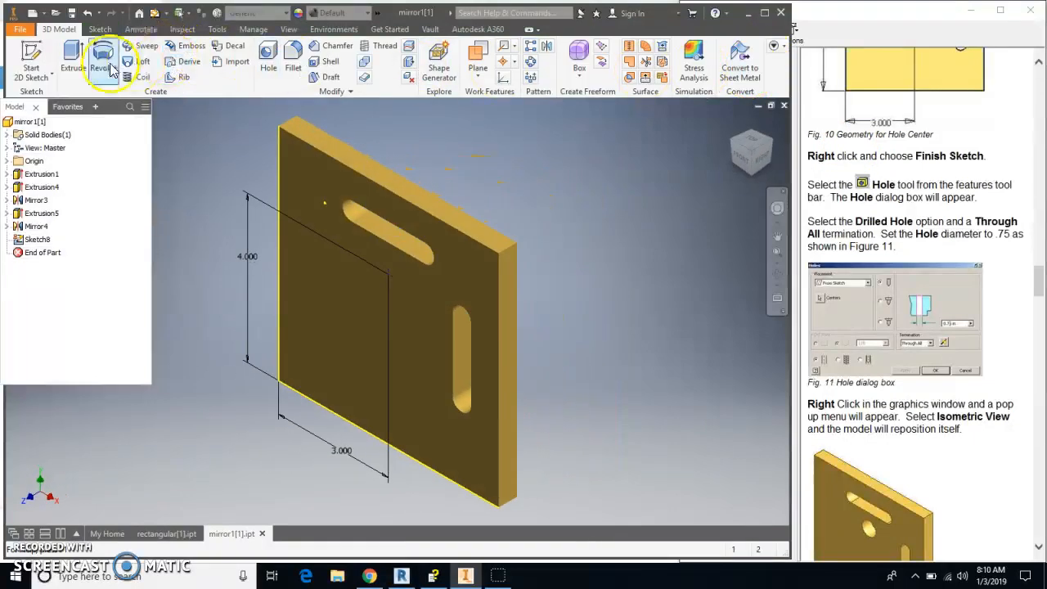
- Create a drilled hole at the sketched point with a .75 in diameter and Through All termination
{"action": "left_click", "coordinate": [269, 57]}
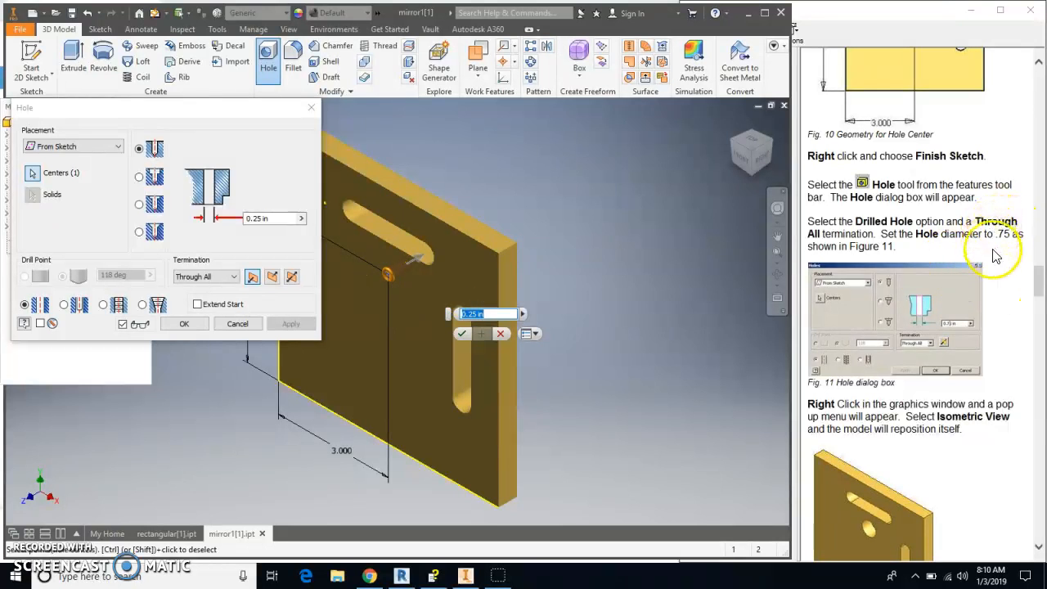
{"action": "left_click", "coordinate": [272, 219]}
{"action": "left_click_drag", "start_coordinate": [273, 218], "coordinate": [236, 214]}
{"action": "type", "text": ".75"}
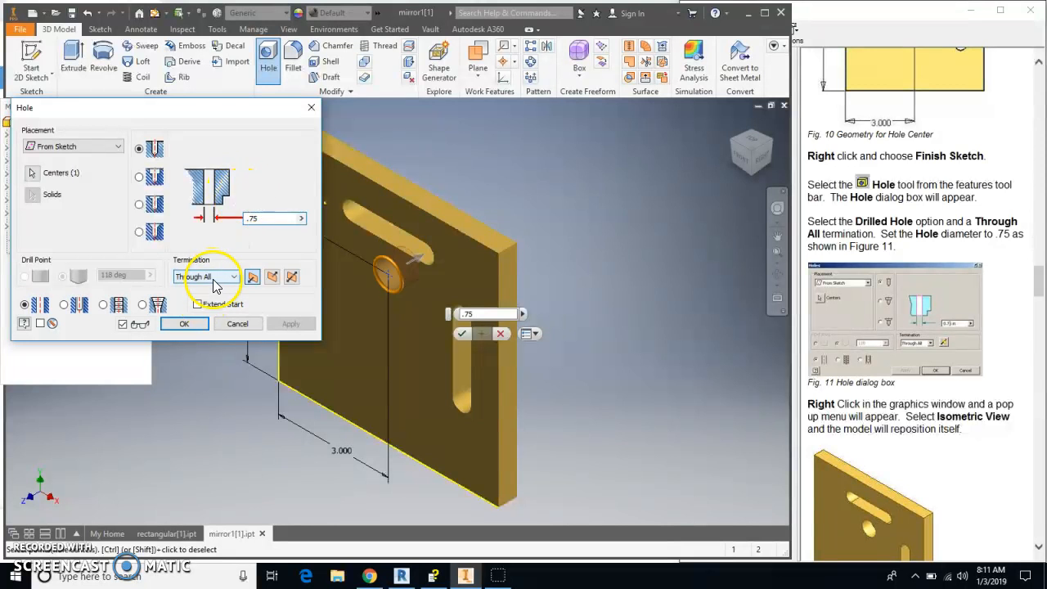
{"action": "left_click", "coordinate": [184, 323]}
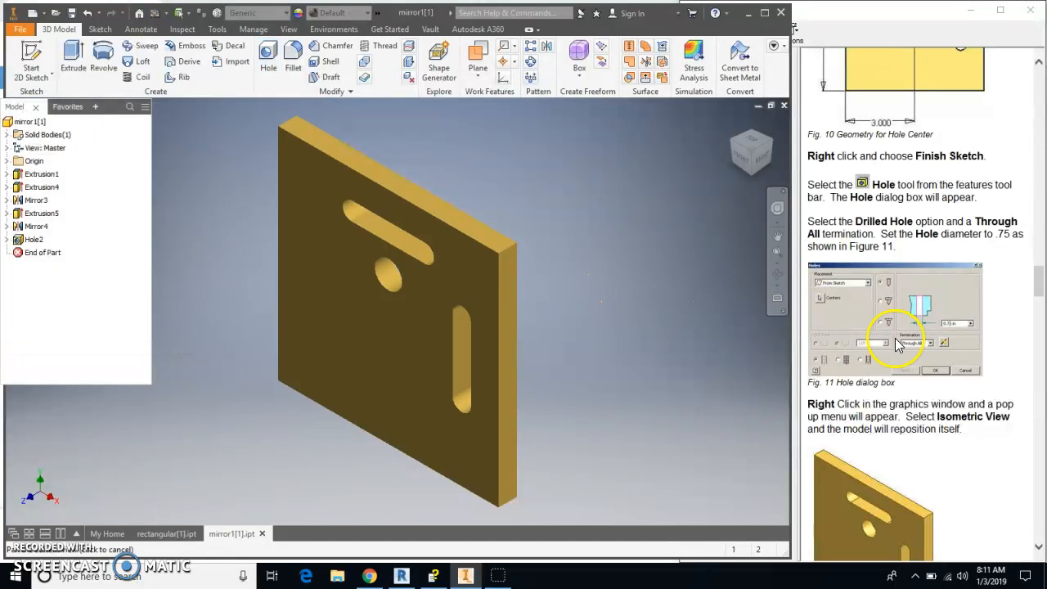
- Following the tutorial, fillet the edge at the plate's lower-left corner with a radius of 3
{"action": "left_click", "coordinate": [936, 342]}
{"action": "scroll", "coordinate": [937, 342], "scroll_direction": "down", "scroll_amount": 2}
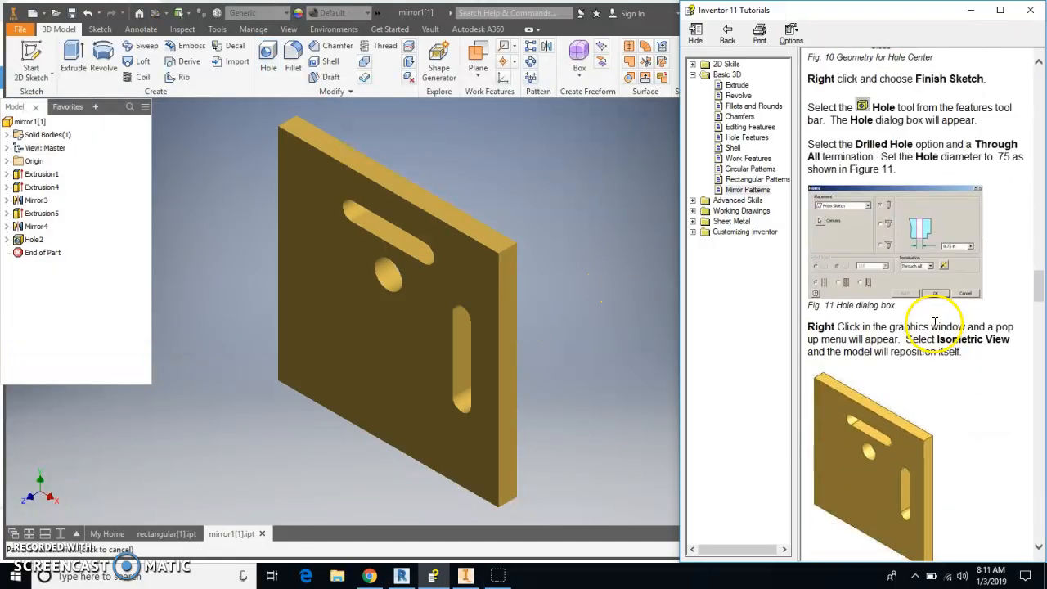
{"action": "scroll", "coordinate": [936, 327], "scroll_direction": "down", "scroll_amount": 2}
{"action": "scroll", "coordinate": [936, 327], "scroll_direction": "down", "scroll_amount": 8}
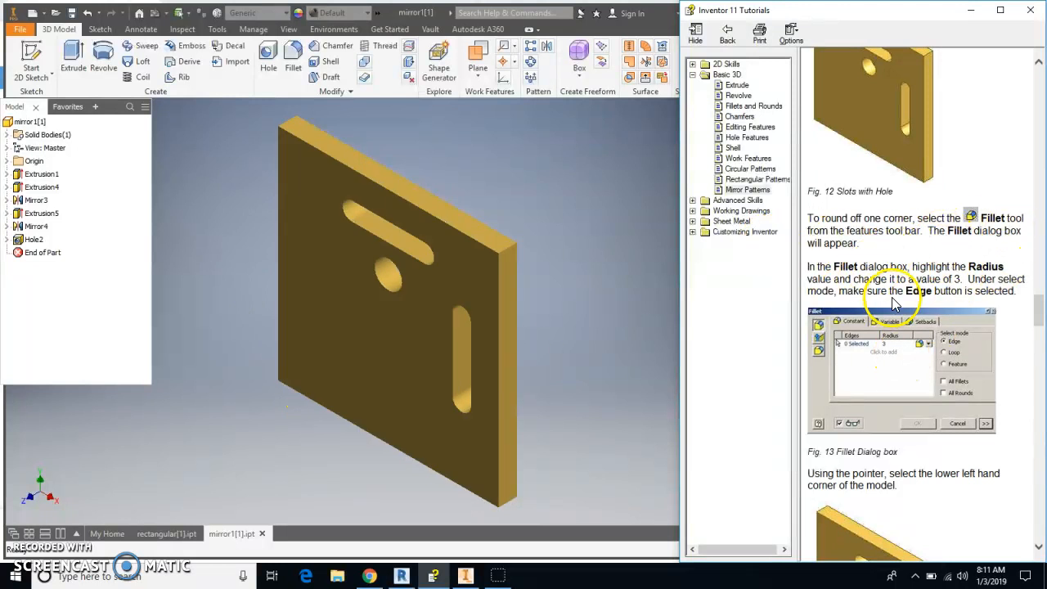
{"action": "left_click", "coordinate": [291, 54]}
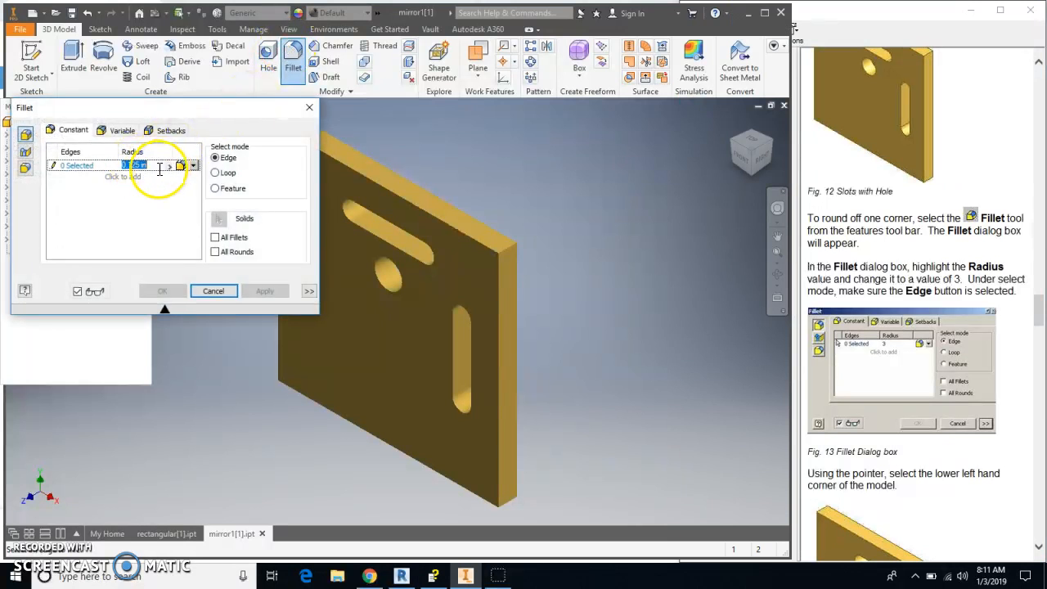
{"action": "type", "text": "3"}
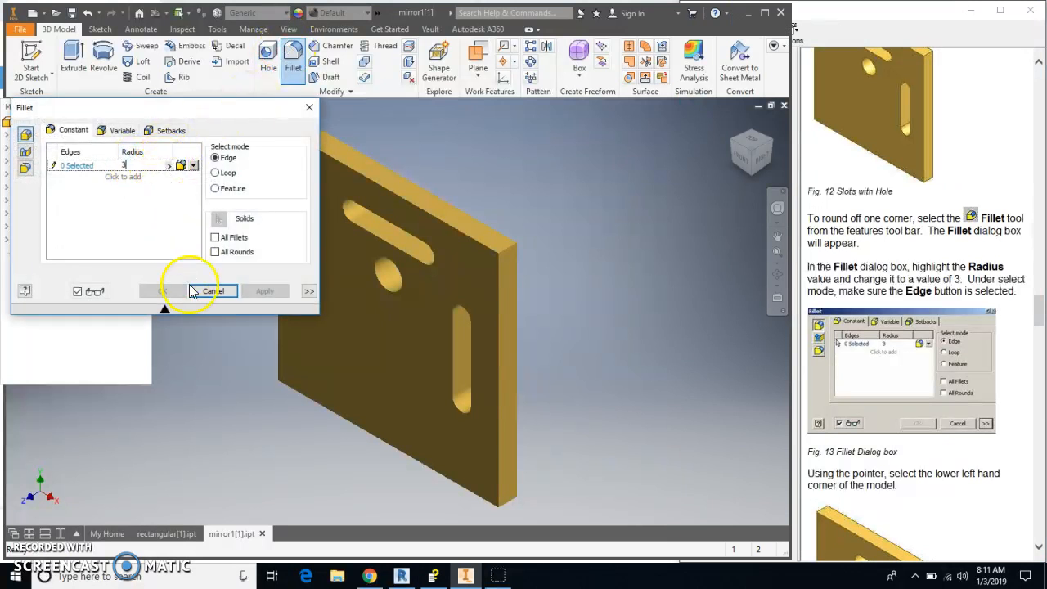
{"action": "left_click", "coordinate": [735, 163]}
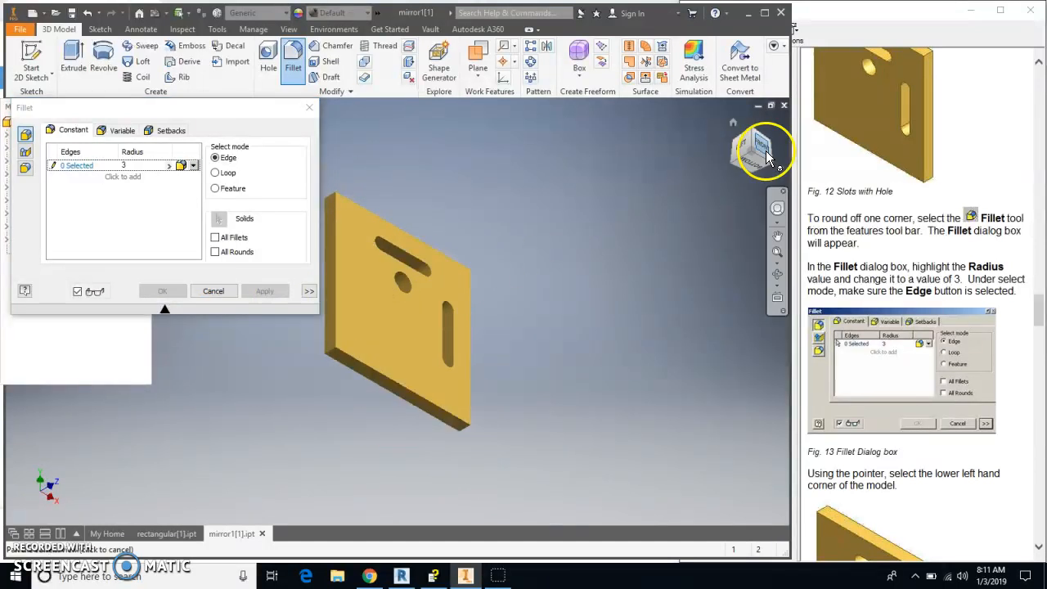
{"action": "scroll", "coordinate": [333, 356], "scroll_direction": "up", "scroll_amount": 4}
{"action": "left_click", "coordinate": [332, 355]}
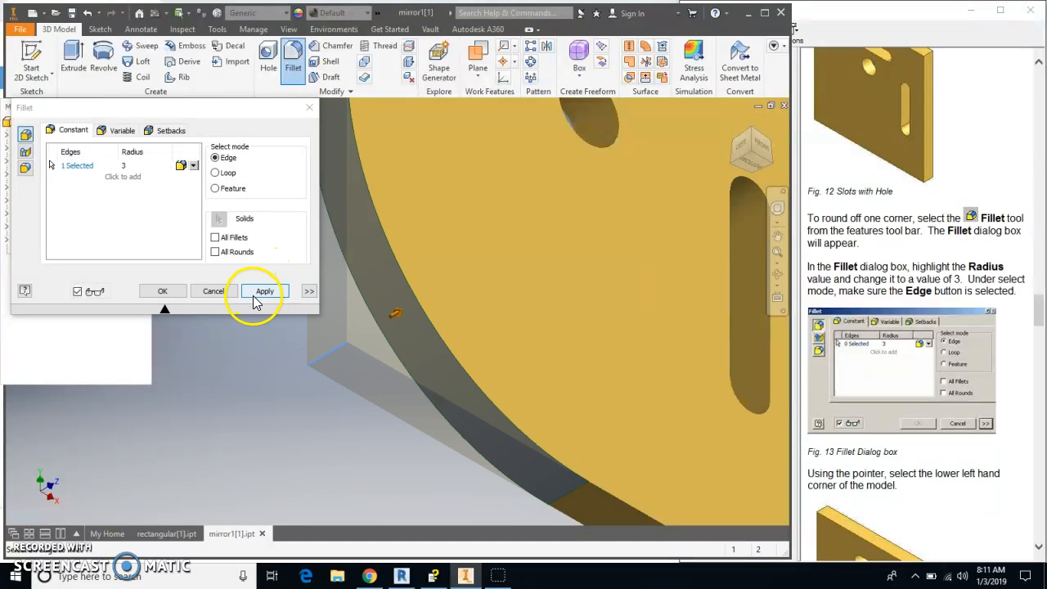
{"action": "left_click", "coordinate": [752, 137]}
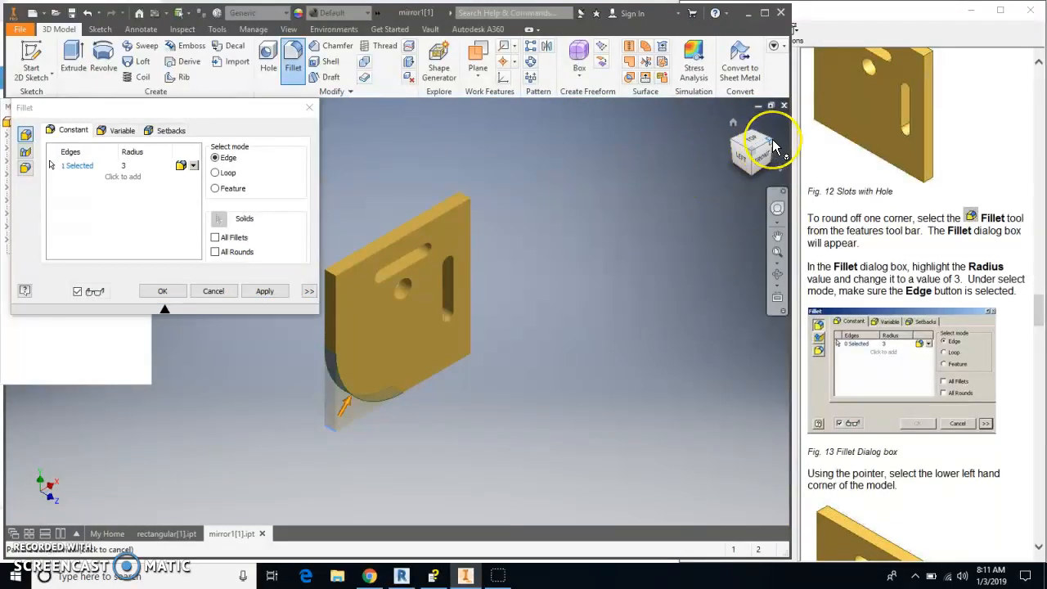
{"action": "left_click", "coordinate": [772, 141]}
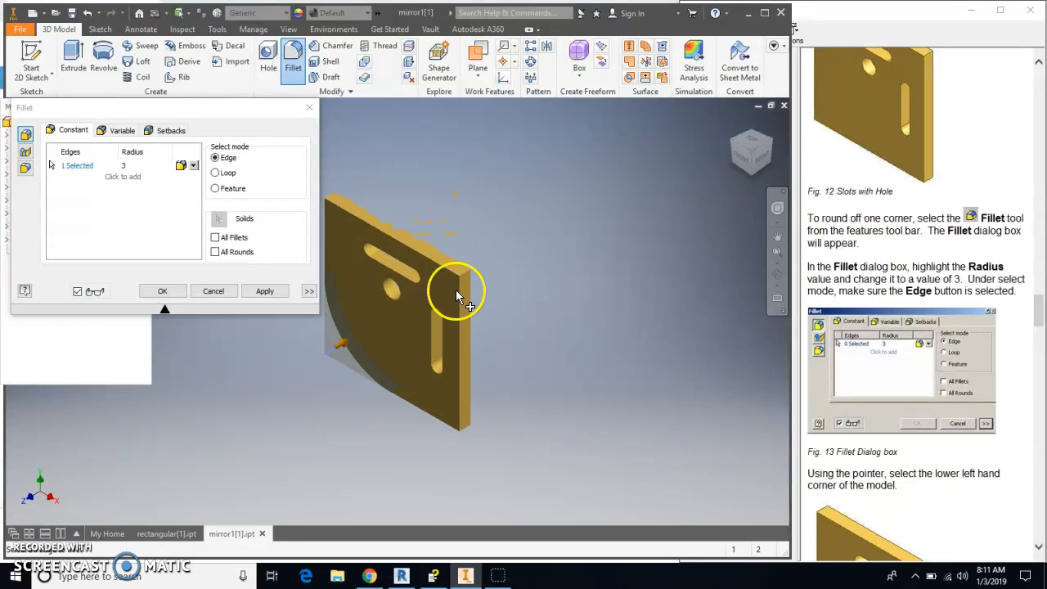
{"action": "left_click", "coordinate": [264, 291]}
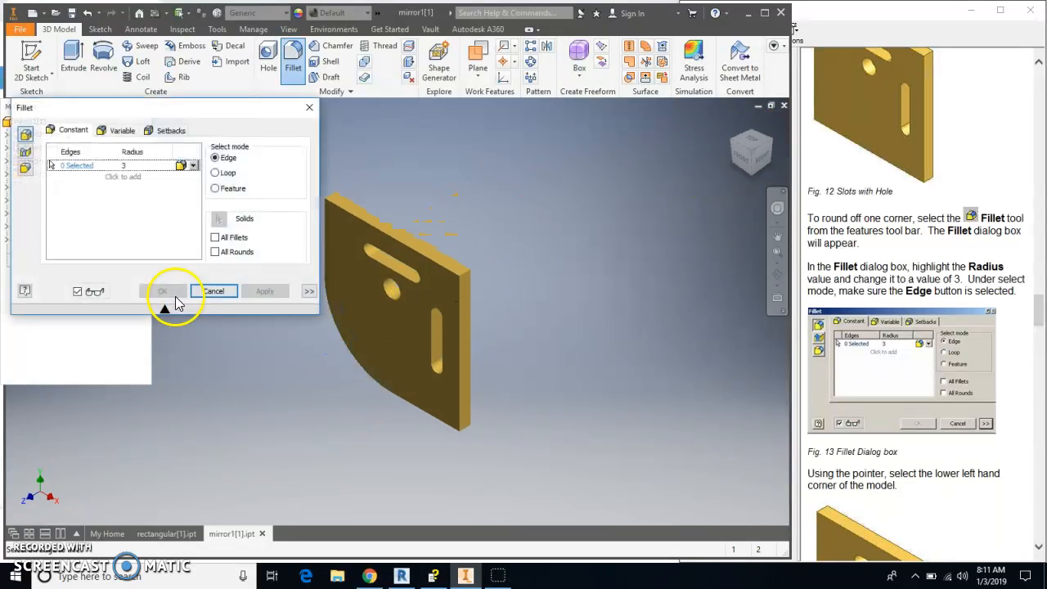
{"action": "left_click", "coordinate": [213, 292]}
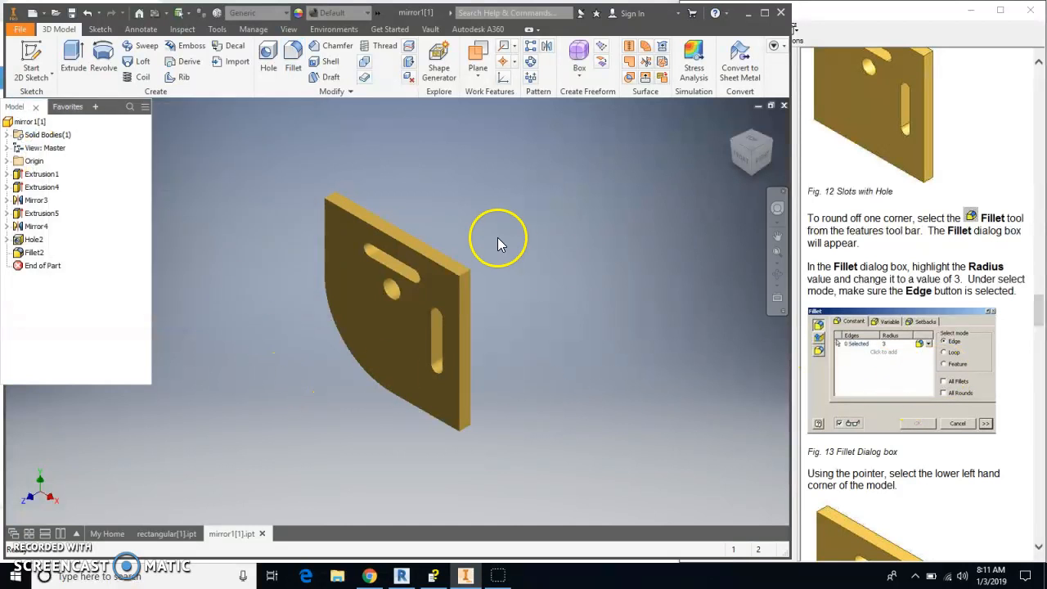
- Read the tutorial's instructions for placing a work axis at the center point of the fillet radius
{"action": "scroll", "coordinate": [895, 375], "scroll_direction": "down", "scroll_amount": 1}
{"action": "scroll", "coordinate": [895, 375], "scroll_direction": "down", "scroll_amount": 5}
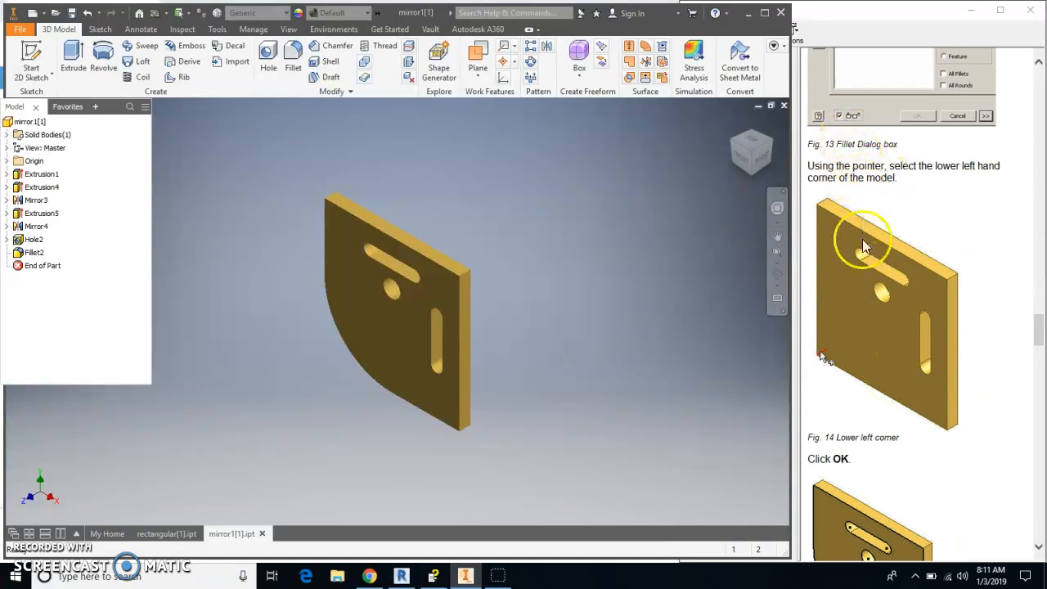
{"action": "scroll", "coordinate": [867, 275], "scroll_direction": "down", "scroll_amount": 2}
{"action": "scroll", "coordinate": [868, 276], "scroll_direction": "down", "scroll_amount": 3}
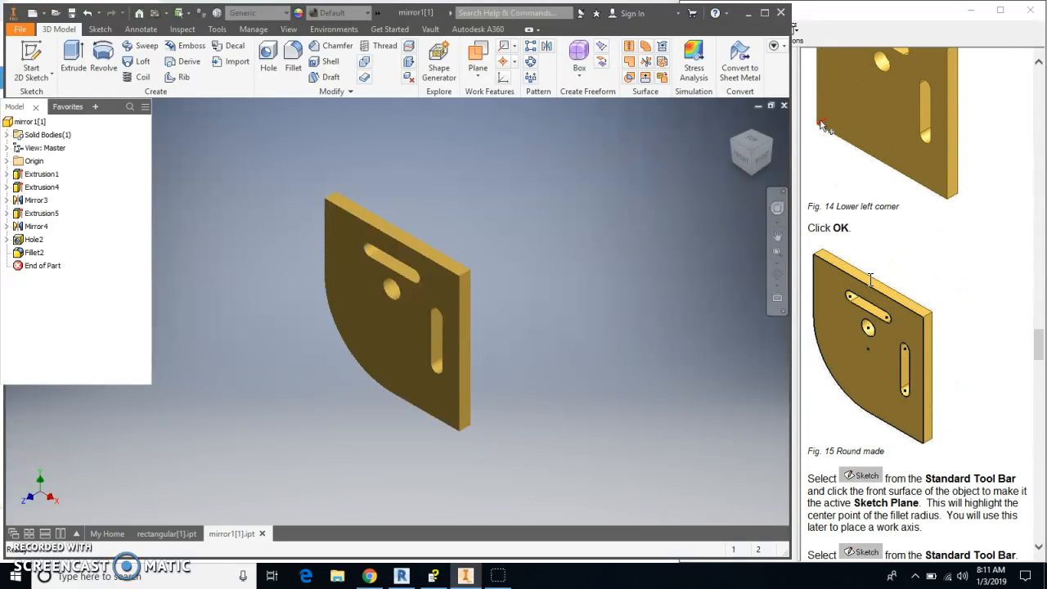
{"action": "scroll", "coordinate": [870, 278], "scroll_direction": "down", "scroll_amount": 2}
{"action": "scroll", "coordinate": [860, 333], "scroll_direction": "down", "scroll_amount": 4}
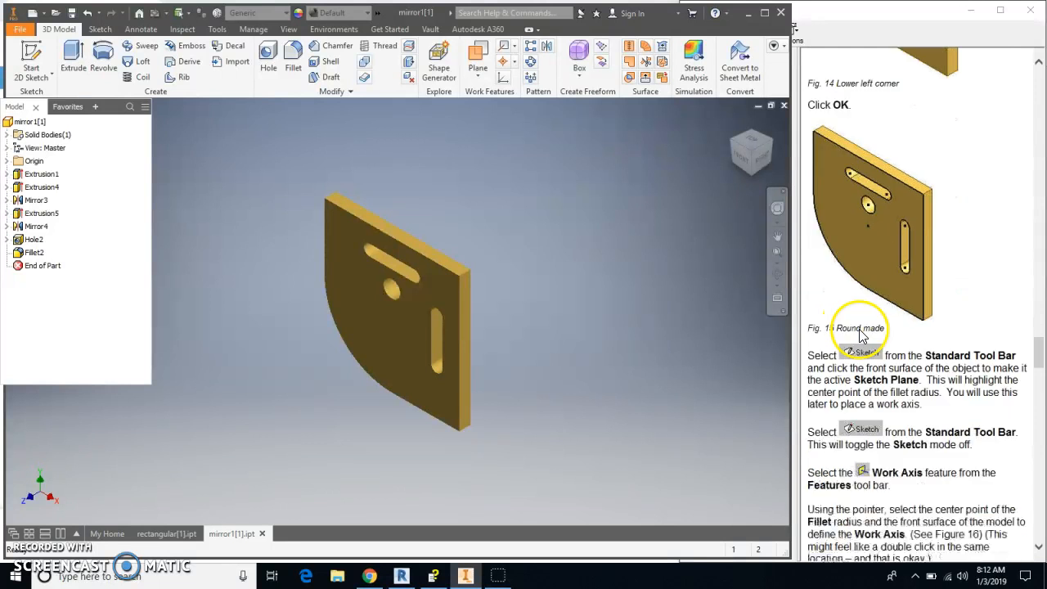
{"action": "scroll", "coordinate": [860, 335], "scroll_direction": "down", "scroll_amount": 2}
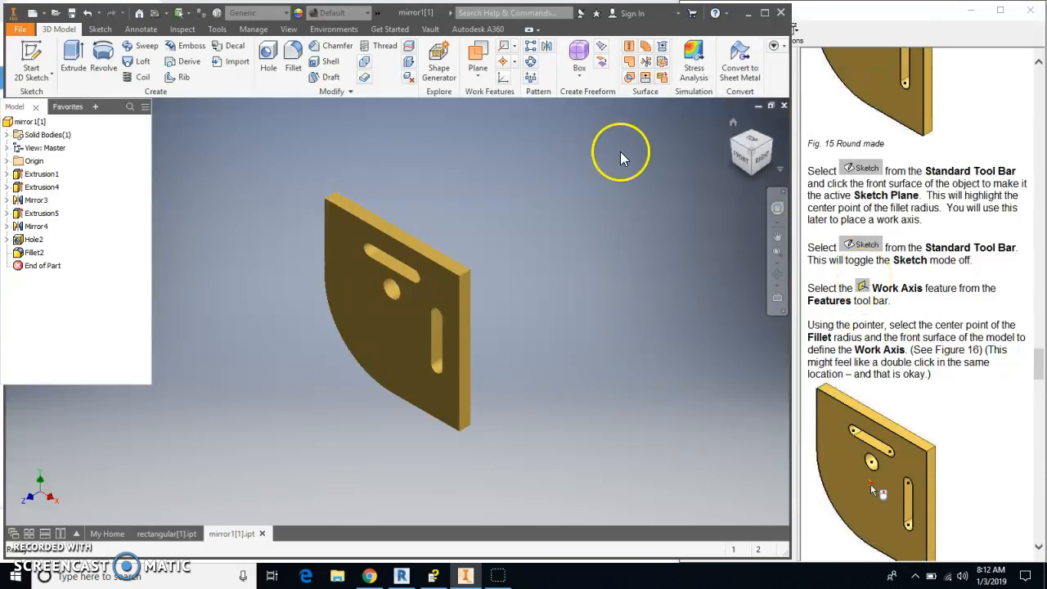
{"action": "left_click", "coordinate": [31, 66]}
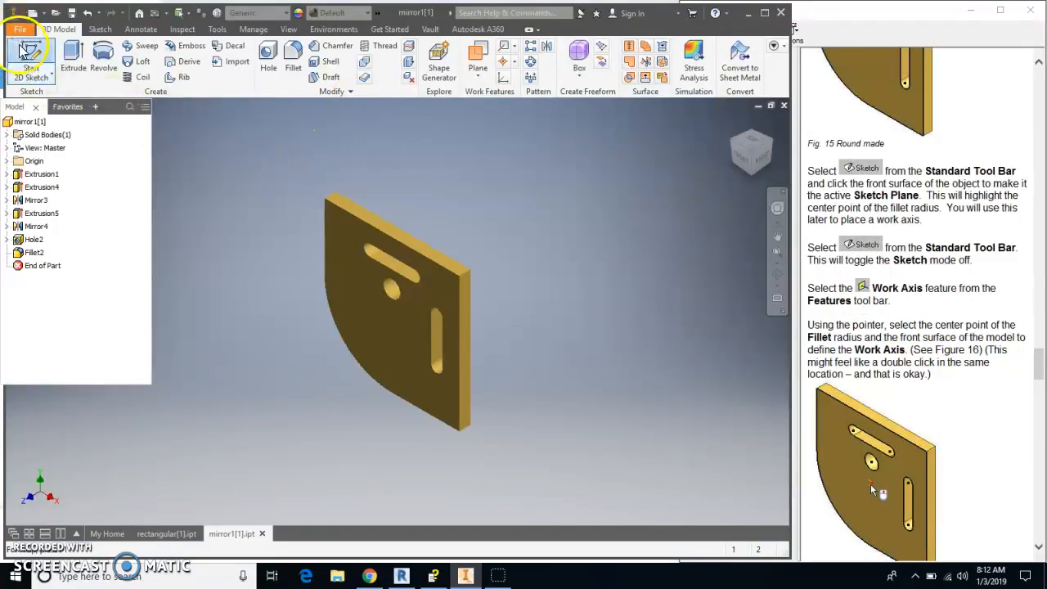
{"action": "left_click", "coordinate": [368, 327]}
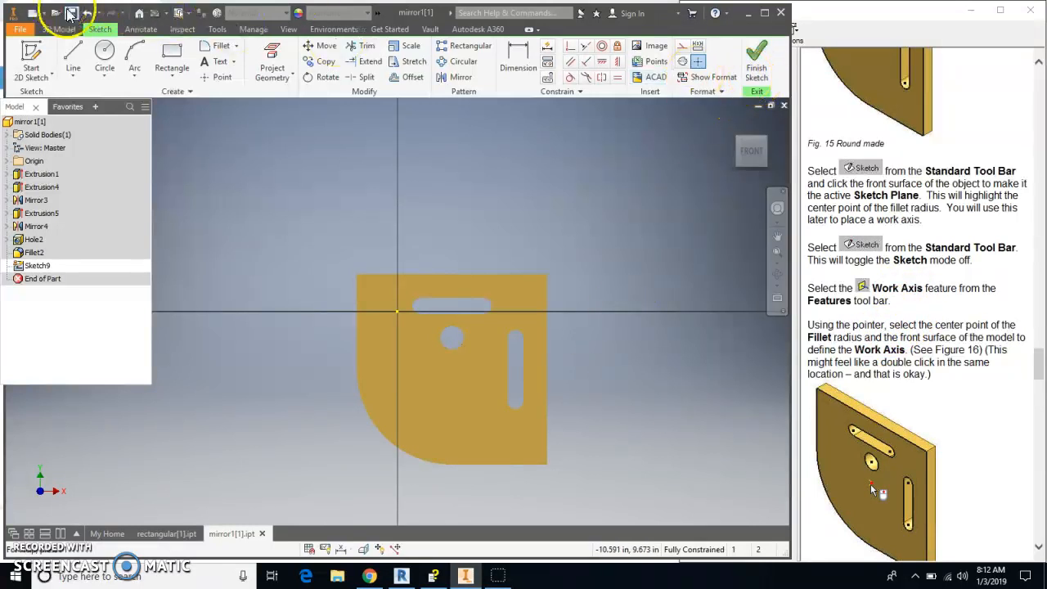
{"action": "left_click", "coordinate": [87, 14]}
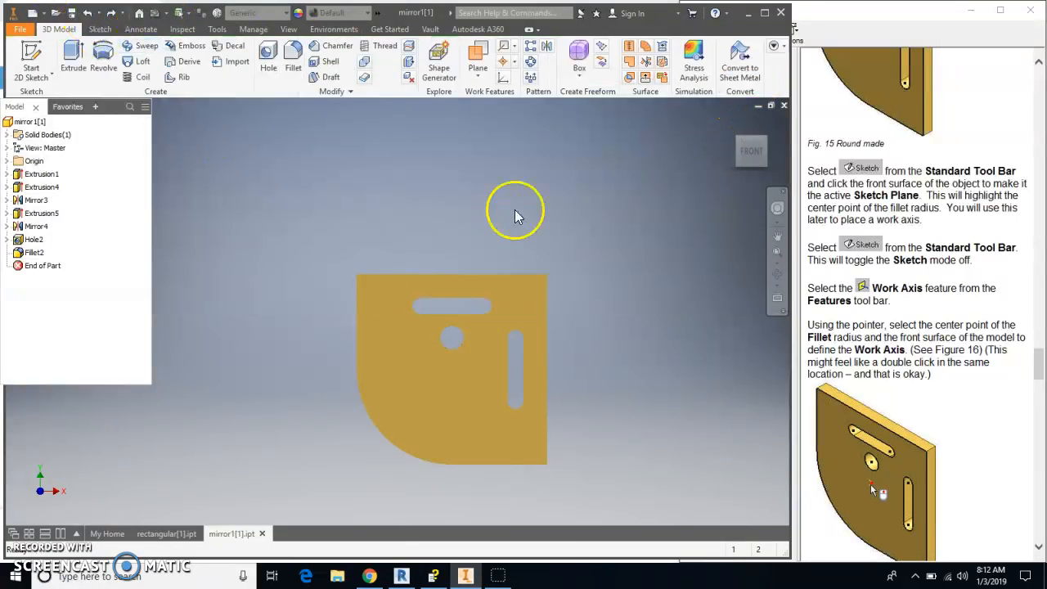
- Return to the isometric home view and create a work axis through the center of the rounded lower-left corner
{"action": "left_click_drag", "start_coordinate": [747, 145], "coordinate": [733, 126]}
{"action": "left_click", "coordinate": [733, 125]}
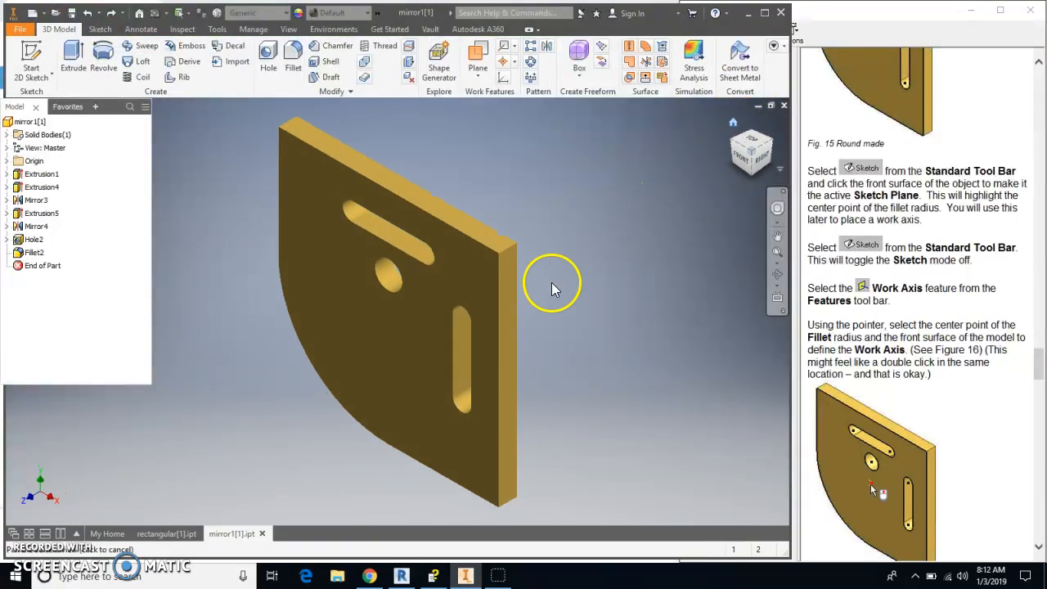
{"action": "left_click", "coordinate": [505, 49]}
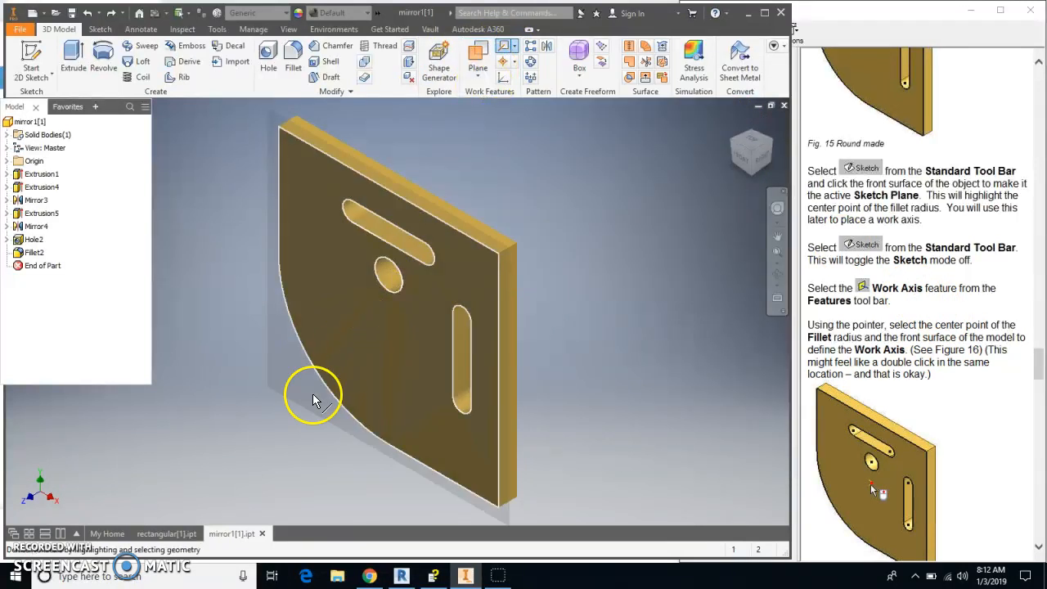
{"action": "left_click", "coordinate": [330, 395]}
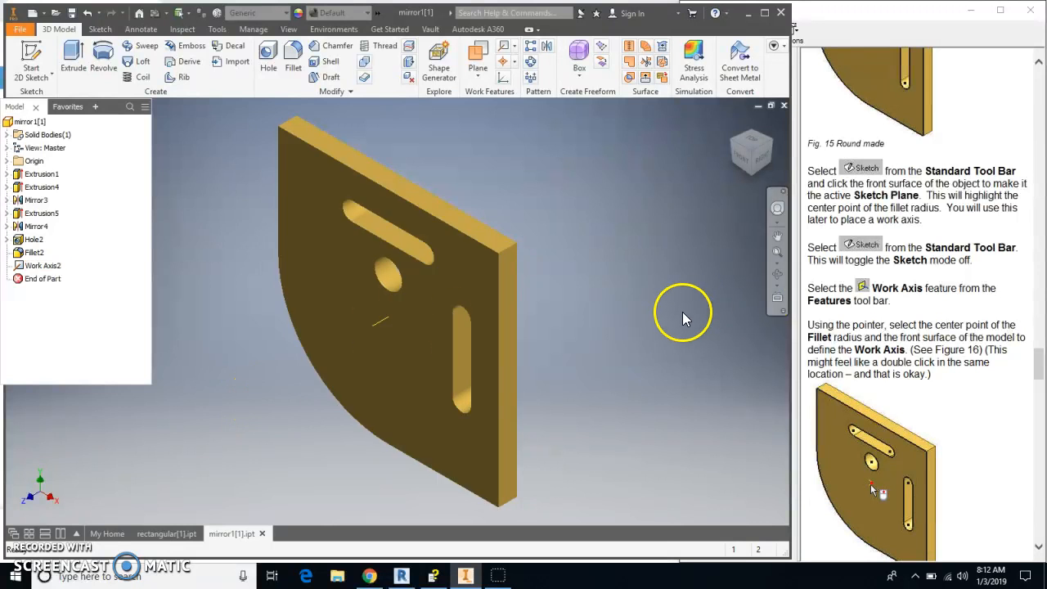
- Following the tutorial, create a circular pattern of the hole around the work axis with 6 occurrences over 360 deg
{"action": "left_click", "coordinate": [952, 357]}
{"action": "scroll", "coordinate": [947, 352], "scroll_direction": "down", "scroll_amount": 4}
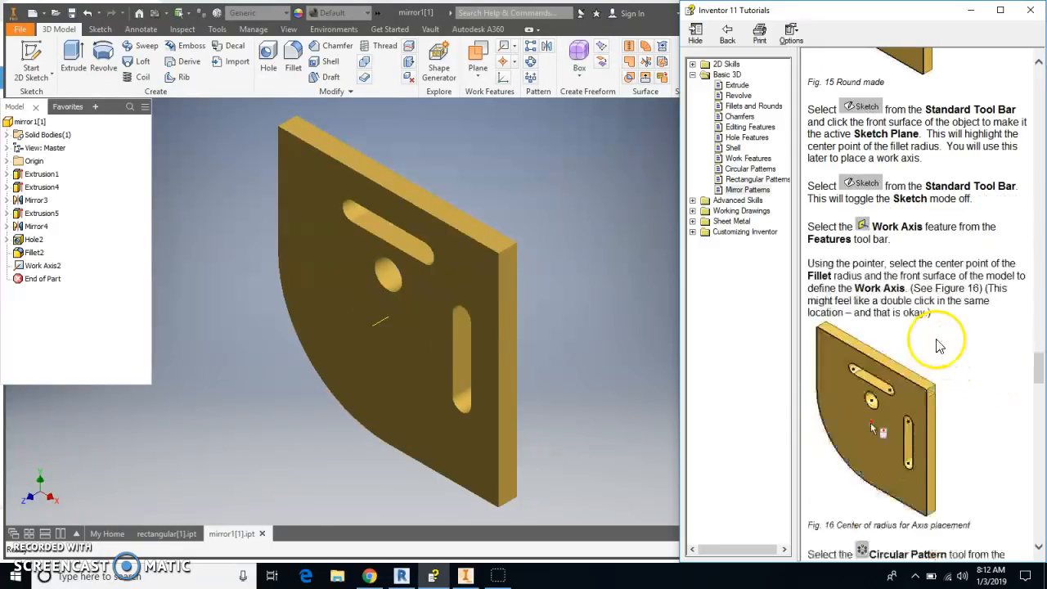
{"action": "scroll", "coordinate": [938, 344], "scroll_direction": "down", "scroll_amount": 4}
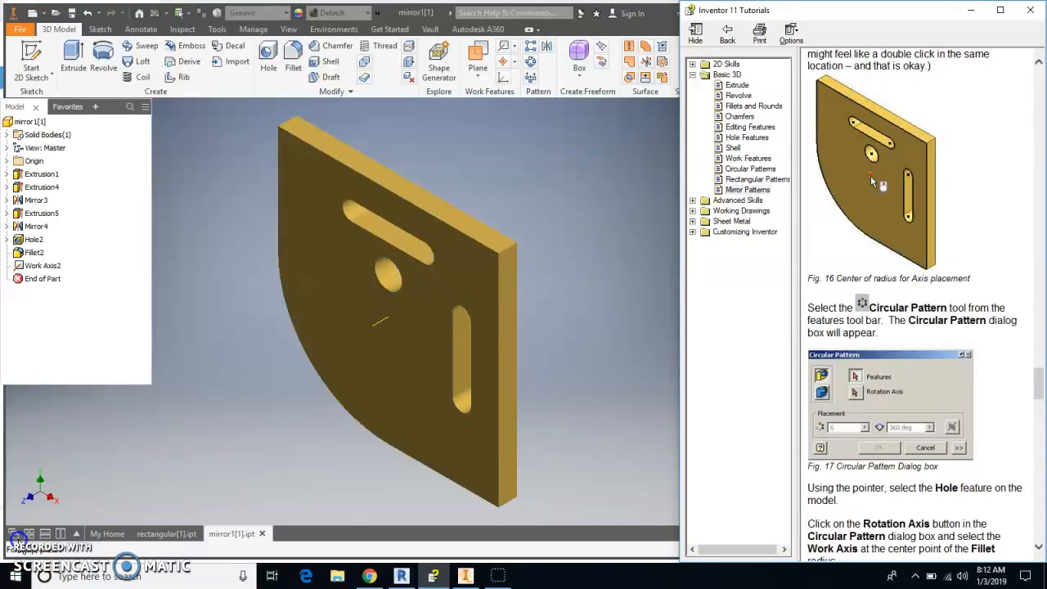
{"action": "scroll", "coordinate": [813, 172], "scroll_direction": "down", "scroll_amount": 4}
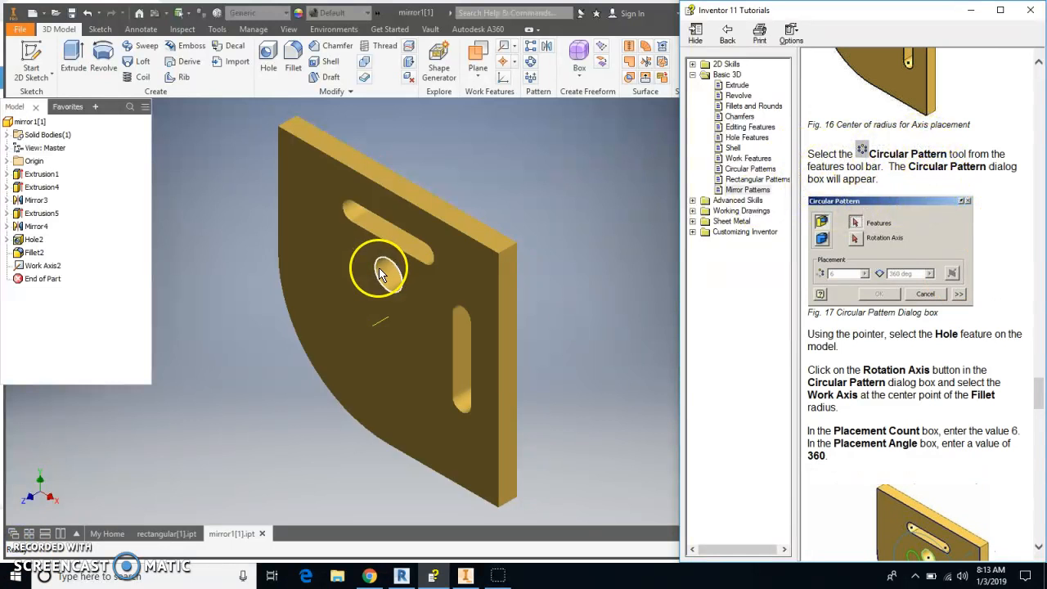
{"action": "left_click", "coordinate": [531, 64]}
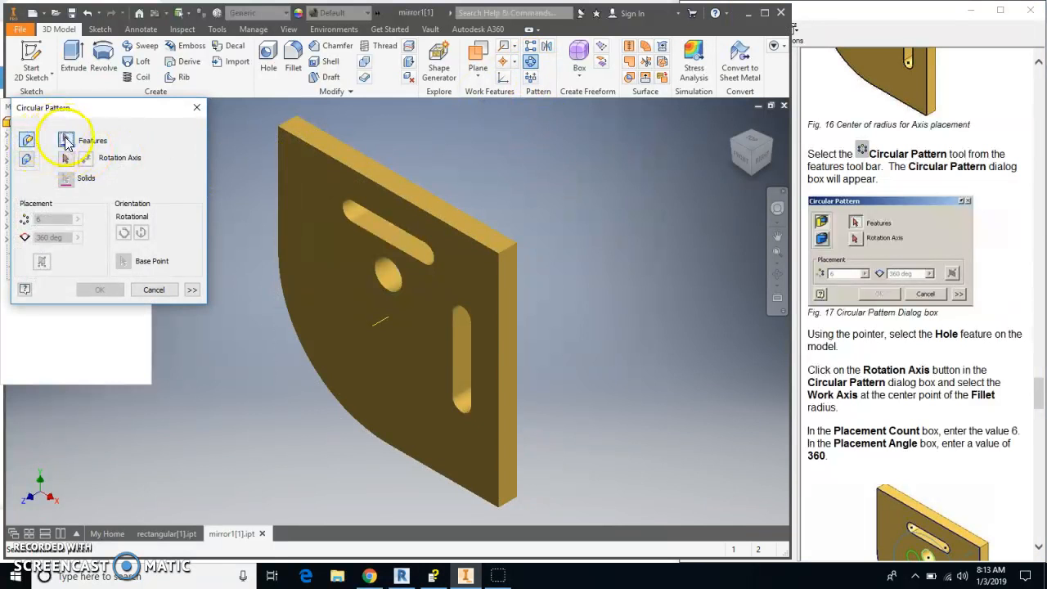
{"action": "left_click", "coordinate": [386, 281]}
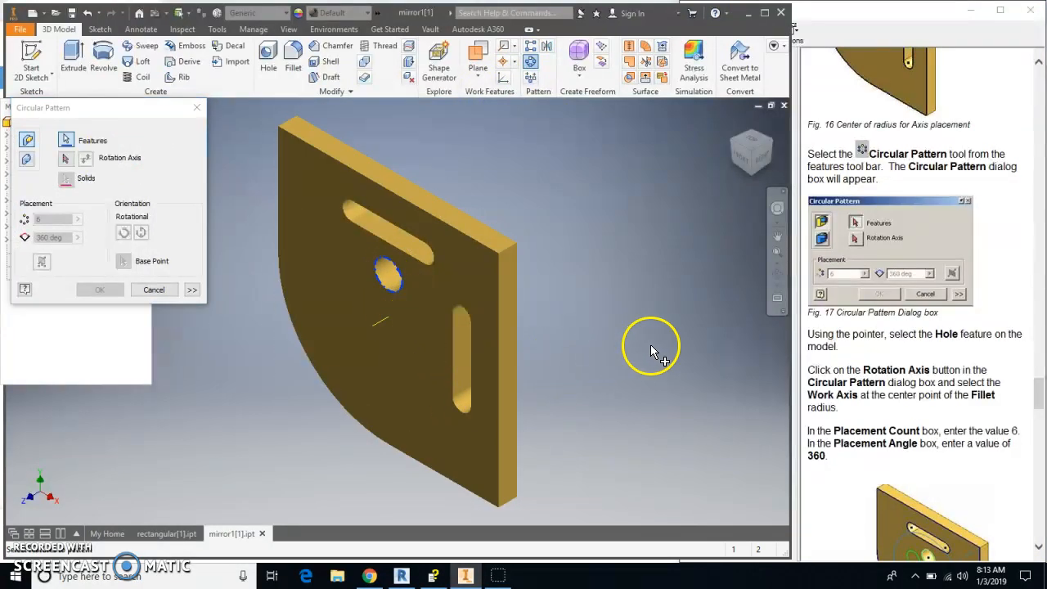
{"action": "left_click", "coordinate": [66, 161]}
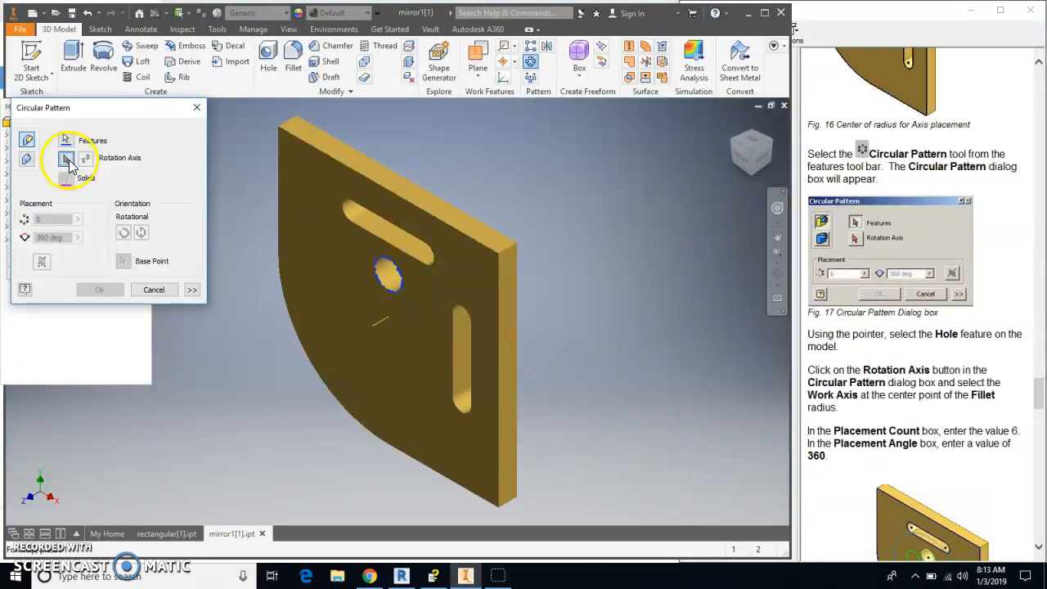
{"action": "left_click", "coordinate": [381, 324]}
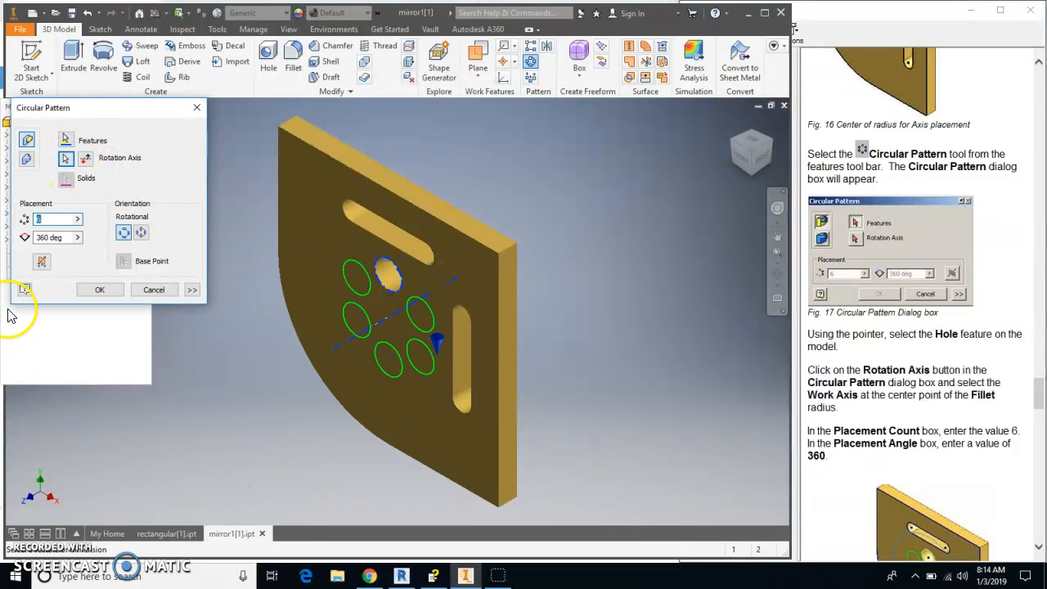
{"action": "left_click", "coordinate": [880, 370]}
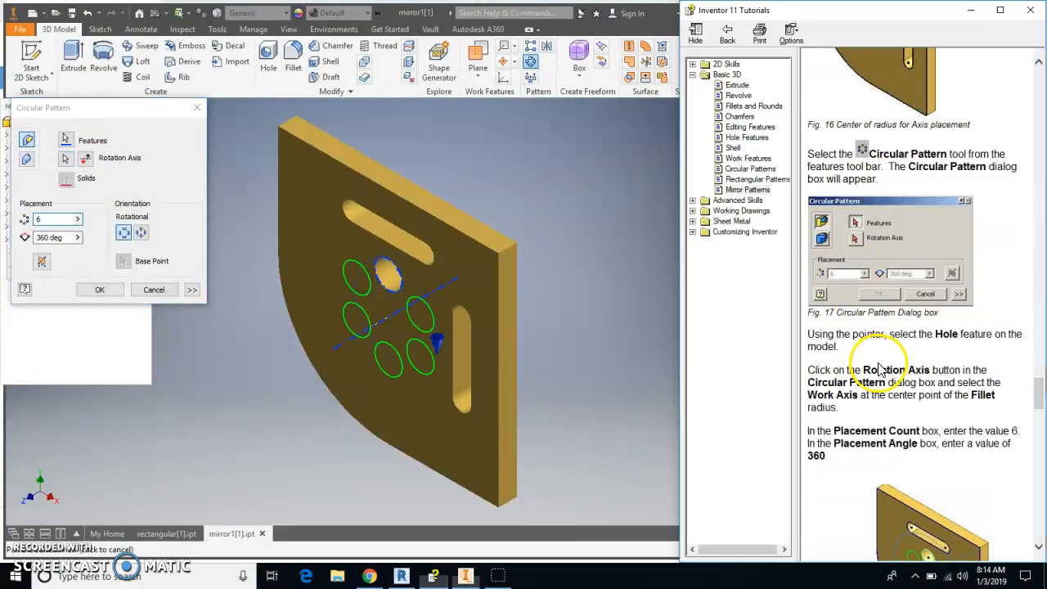
{"action": "scroll", "coordinate": [880, 369], "scroll_direction": "down", "scroll_amount": 2}
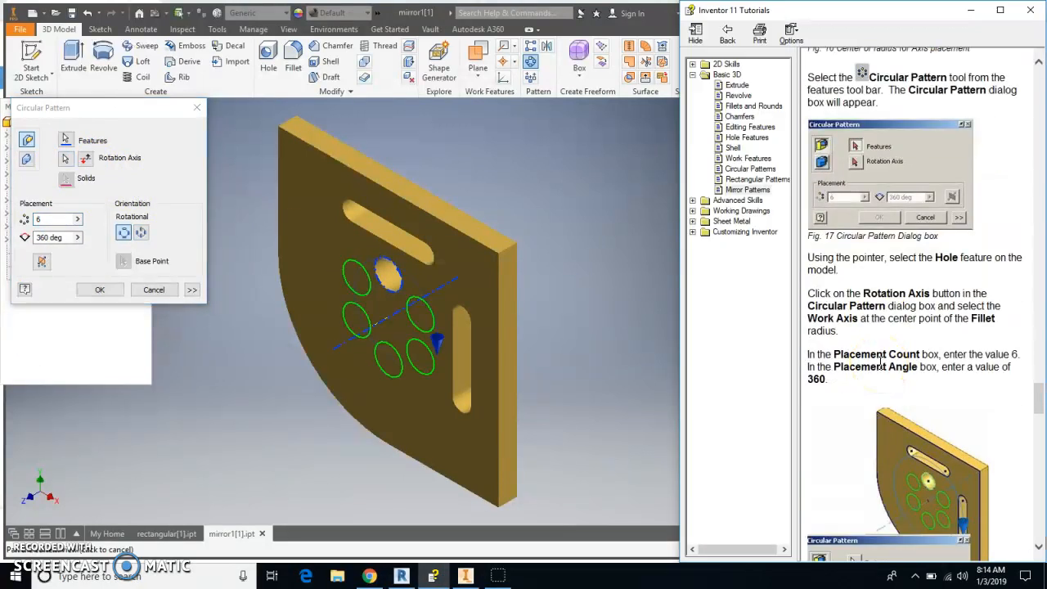
{"action": "left_click", "coordinate": [52, 219]}
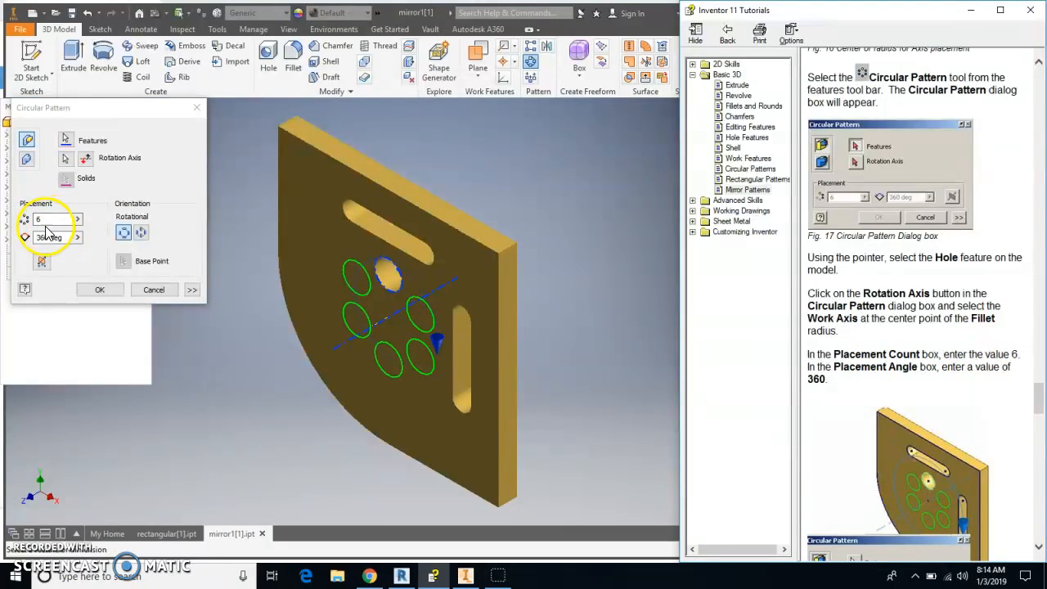
{"action": "left_click", "coordinate": [99, 290]}
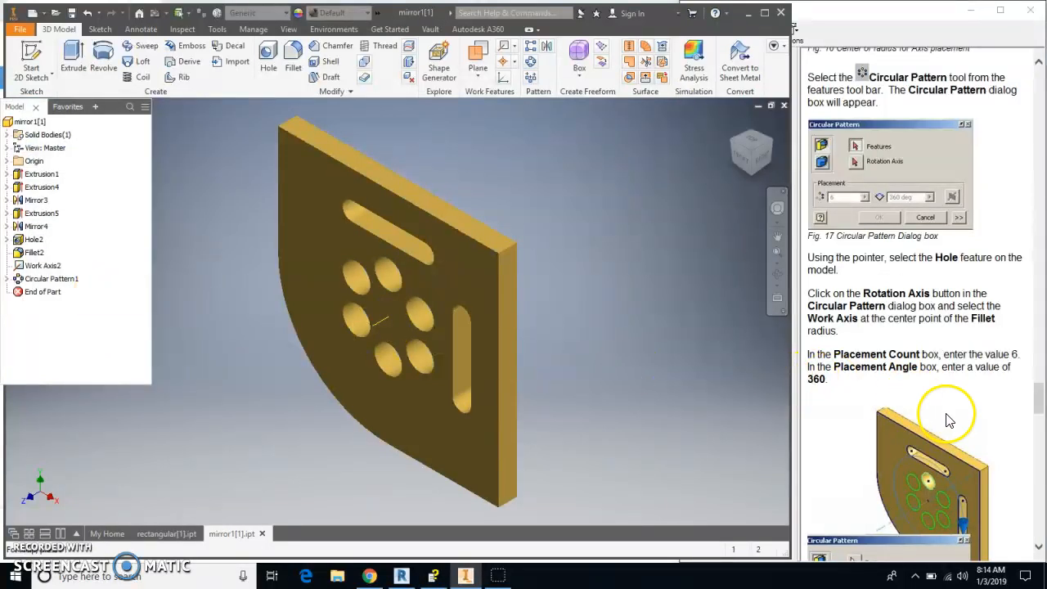
- Consult the tutorial's Mirror instructions, start a feature mirror and move its dialog clear of the feature list
{"action": "left_click", "coordinate": [947, 420]}
{"action": "scroll", "coordinate": [942, 401], "scroll_direction": "down", "scroll_amount": 5}
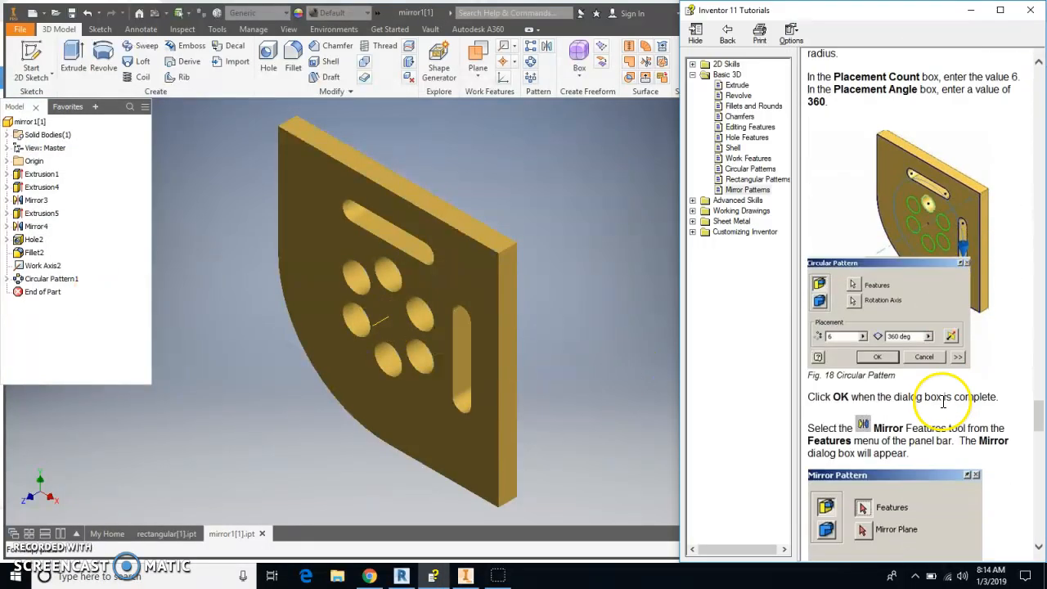
{"action": "scroll", "coordinate": [940, 400], "scroll_direction": "down", "scroll_amount": 1}
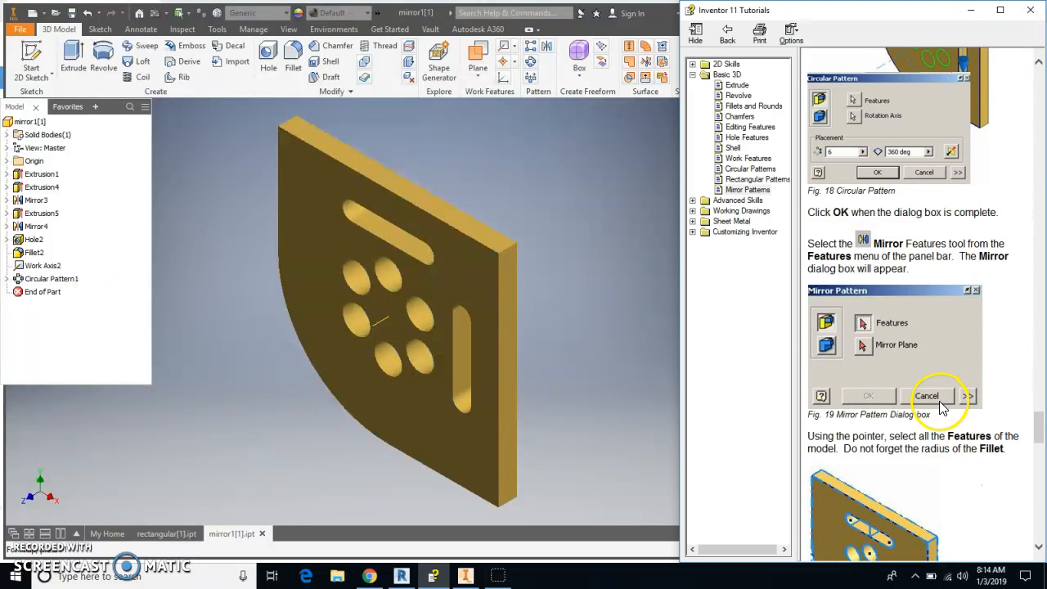
{"action": "scroll", "coordinate": [876, 322], "scroll_direction": "down", "scroll_amount": 1}
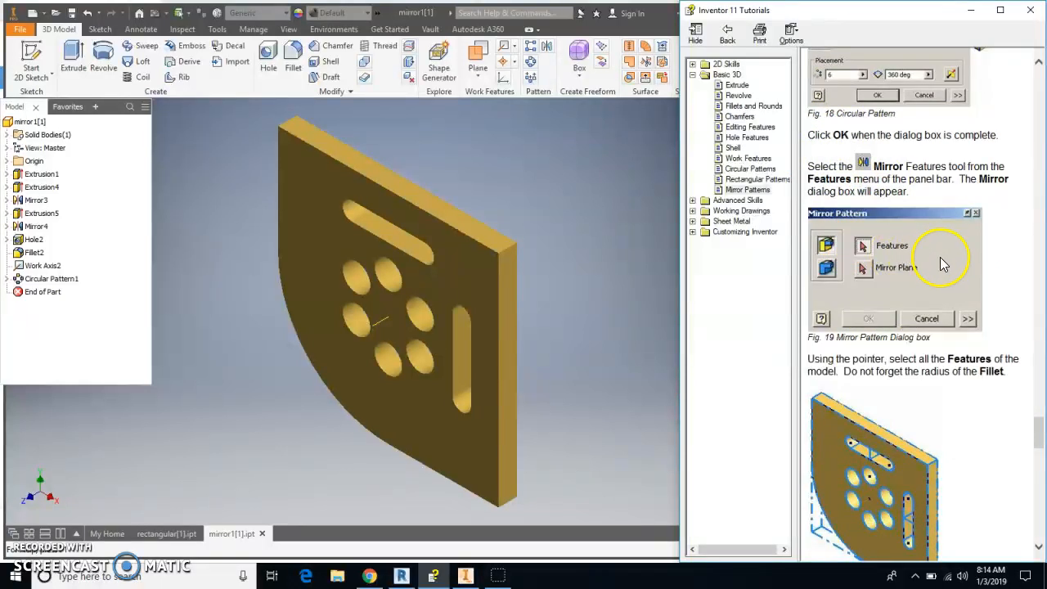
{"action": "scroll", "coordinate": [941, 264], "scroll_direction": "down", "scroll_amount": 1}
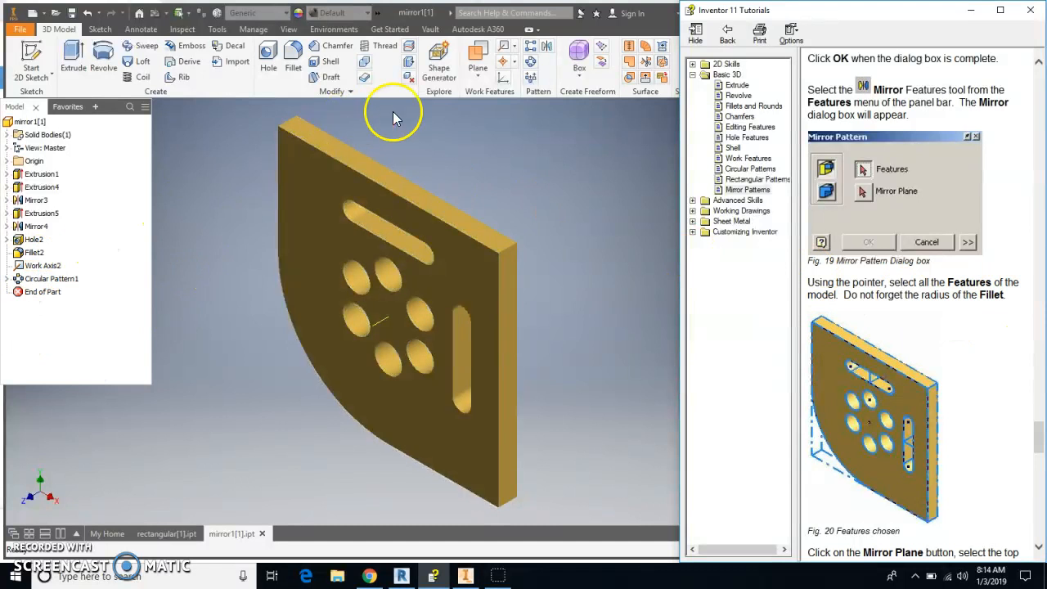
{"action": "left_click", "coordinate": [546, 46]}
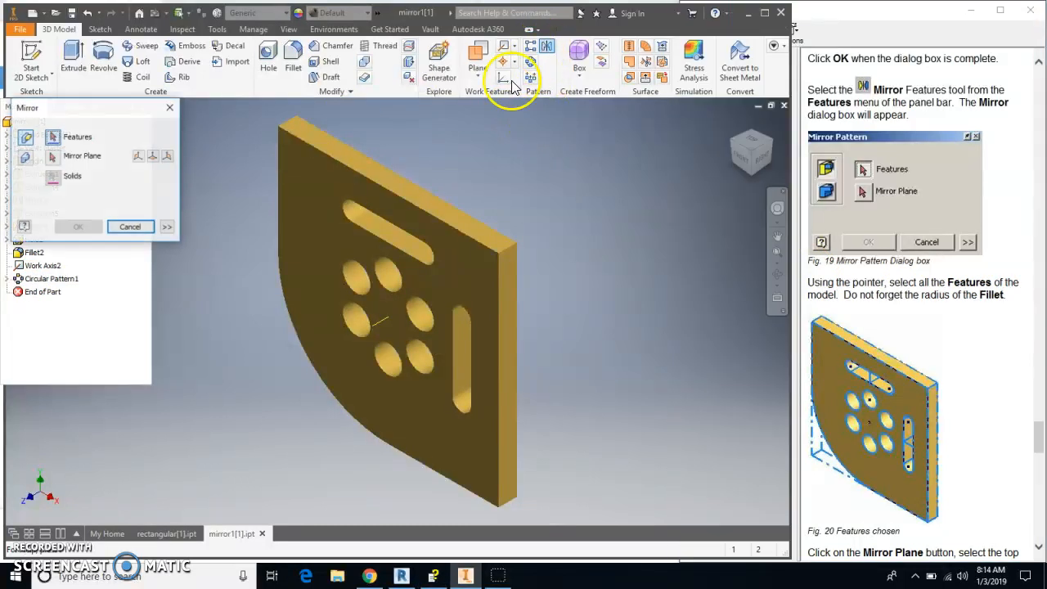
{"action": "left_click_drag", "start_coordinate": [129, 107], "coordinate": [691, 125]}
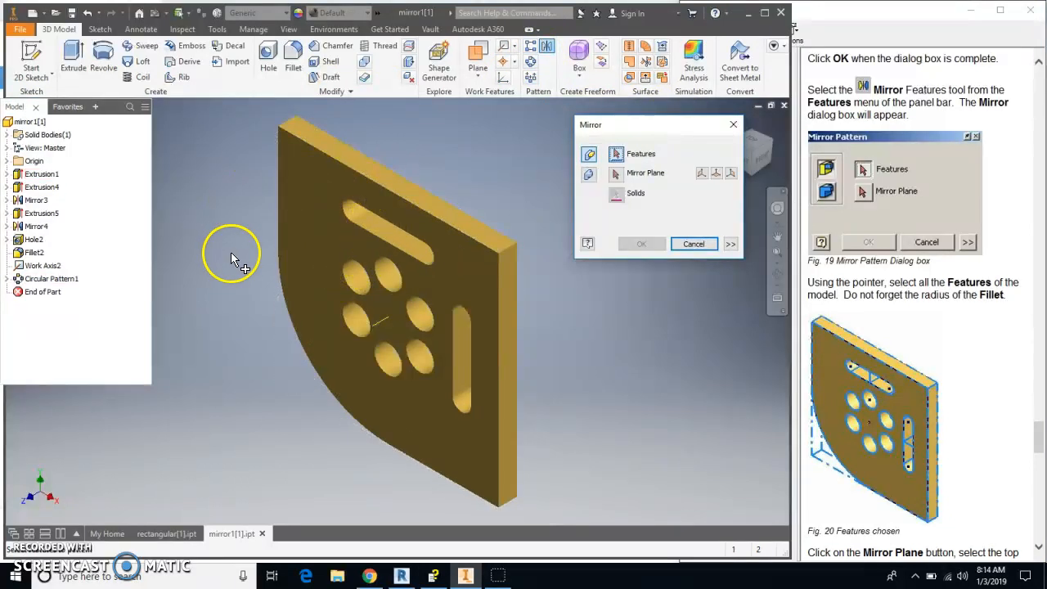
- Choose all features from Extrusion1 through Circular Pattern1, including the fillet and work axis, as the features to mirror
{"action": "left_click", "coordinate": [36, 177]}
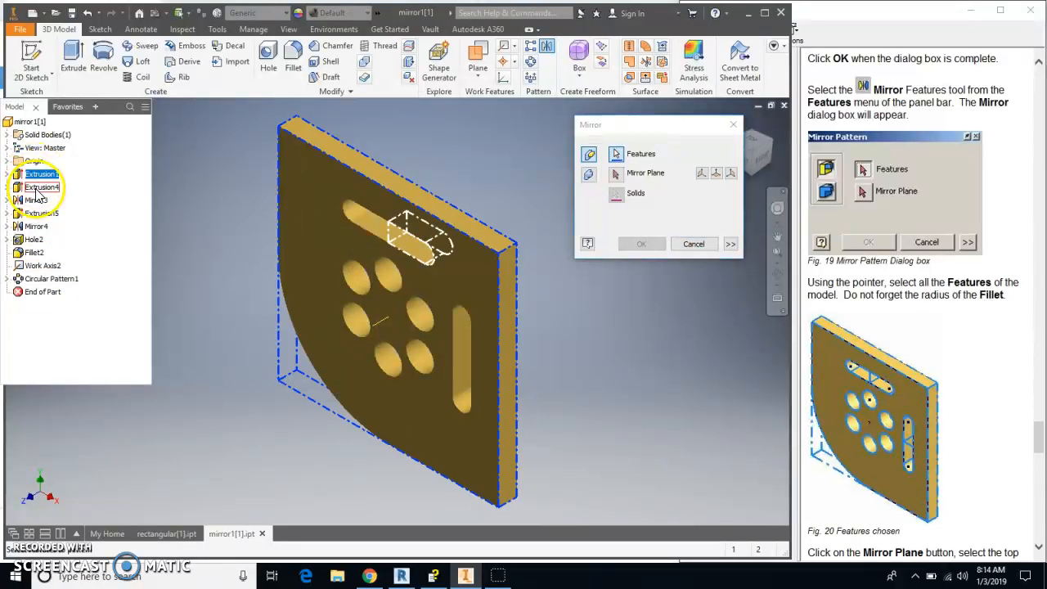
{"action": "left_click", "coordinate": [33, 193]}
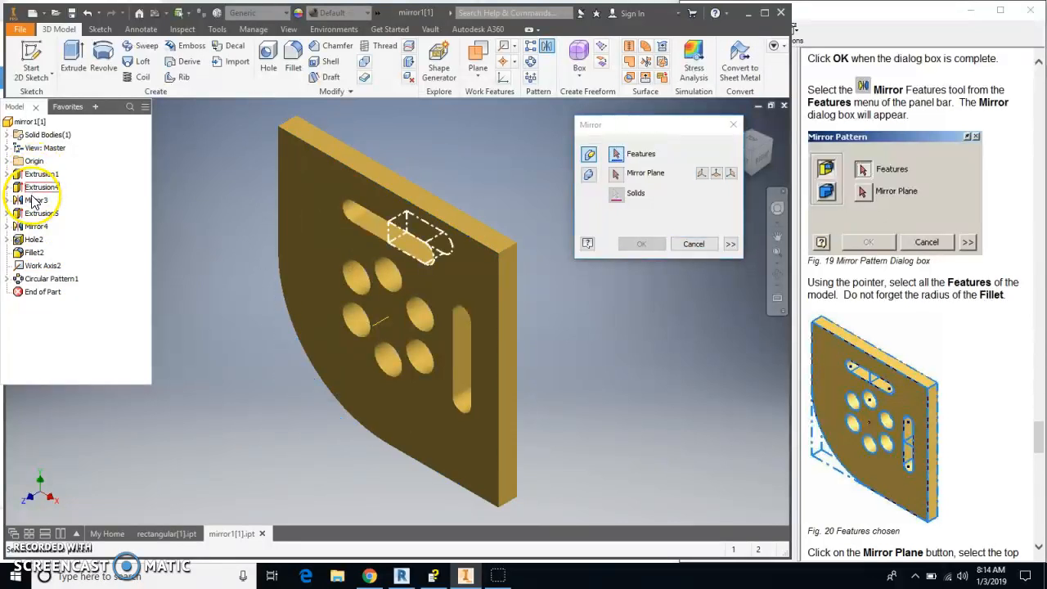
{"action": "left_click", "coordinate": [44, 175]}
{"action": "left_click", "coordinate": [41, 188]}
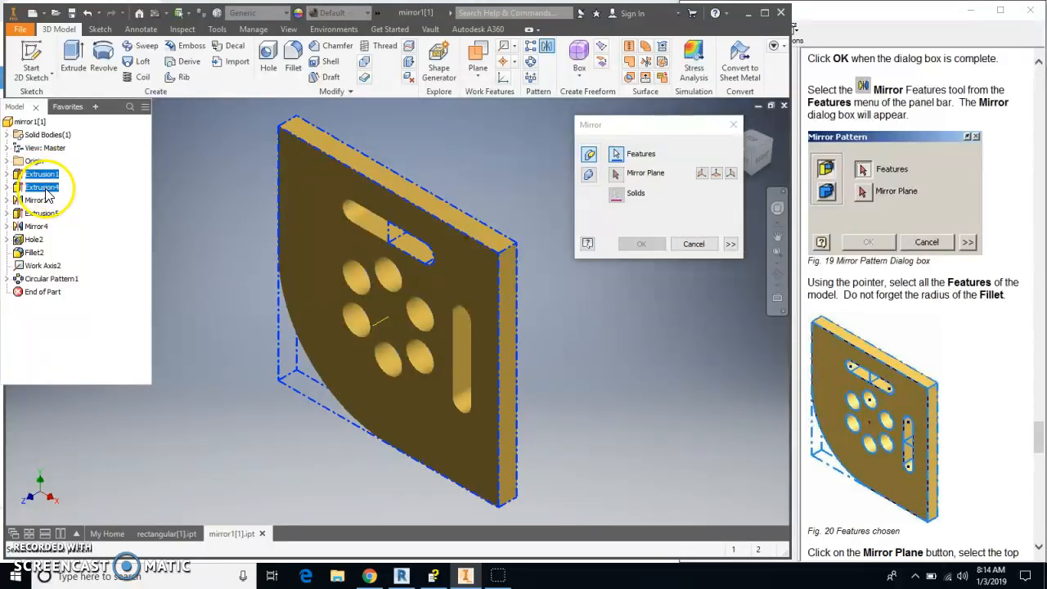
{"action": "left_click", "coordinate": [37, 200]}
{"action": "left_click", "coordinate": [45, 214]}
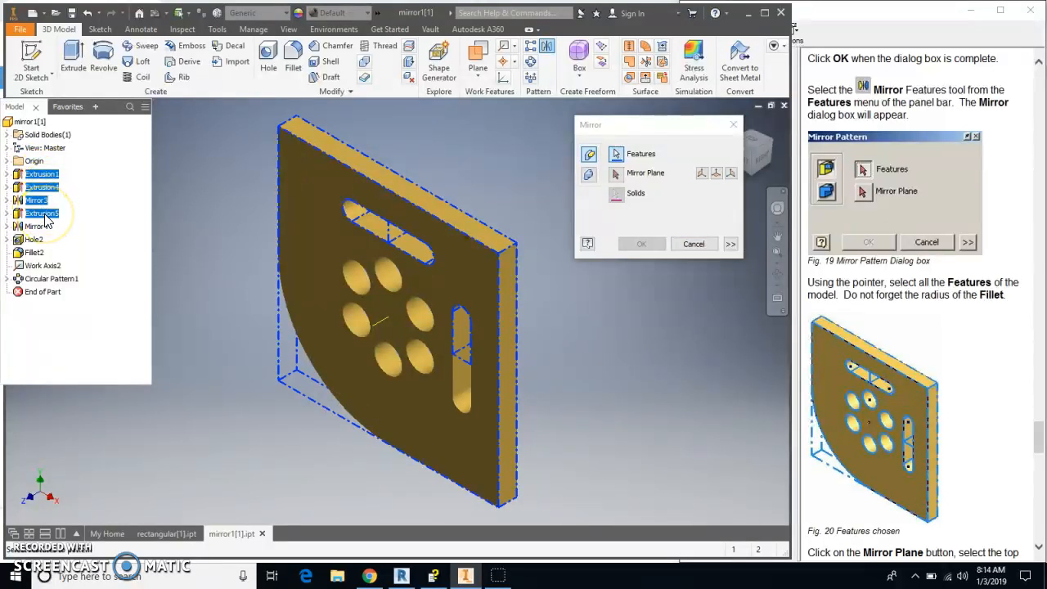
{"action": "left_click", "coordinate": [41, 227]}
{"action": "left_click", "coordinate": [34, 252]}
{"action": "left_click", "coordinate": [42, 266]}
{"action": "left_click", "coordinate": [61, 280]}
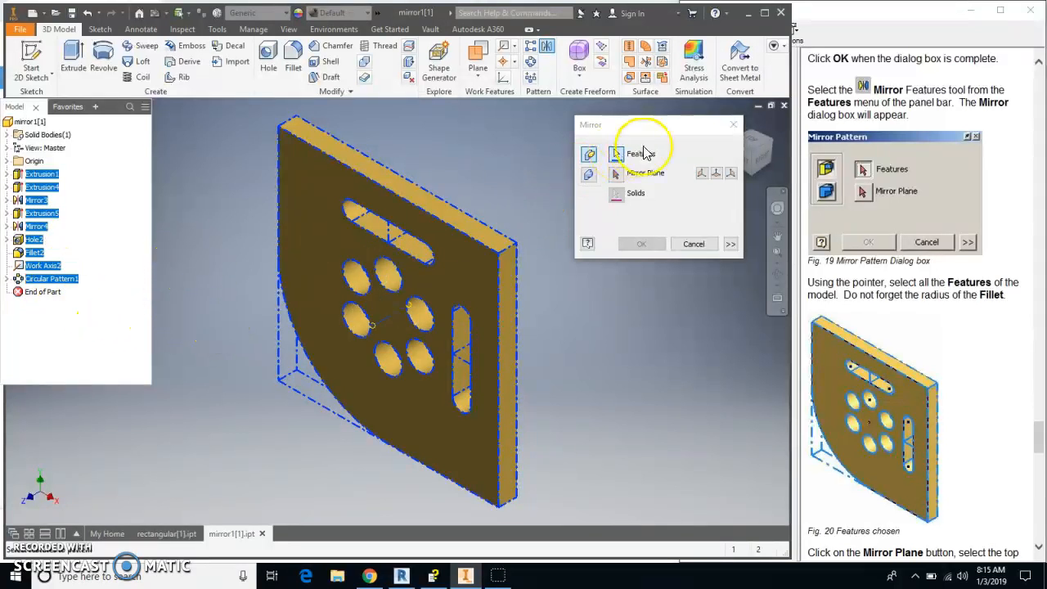
- Use the plate's top face as the mirror plane and create the mirrored half of the part
{"action": "left_click", "coordinate": [615, 177]}
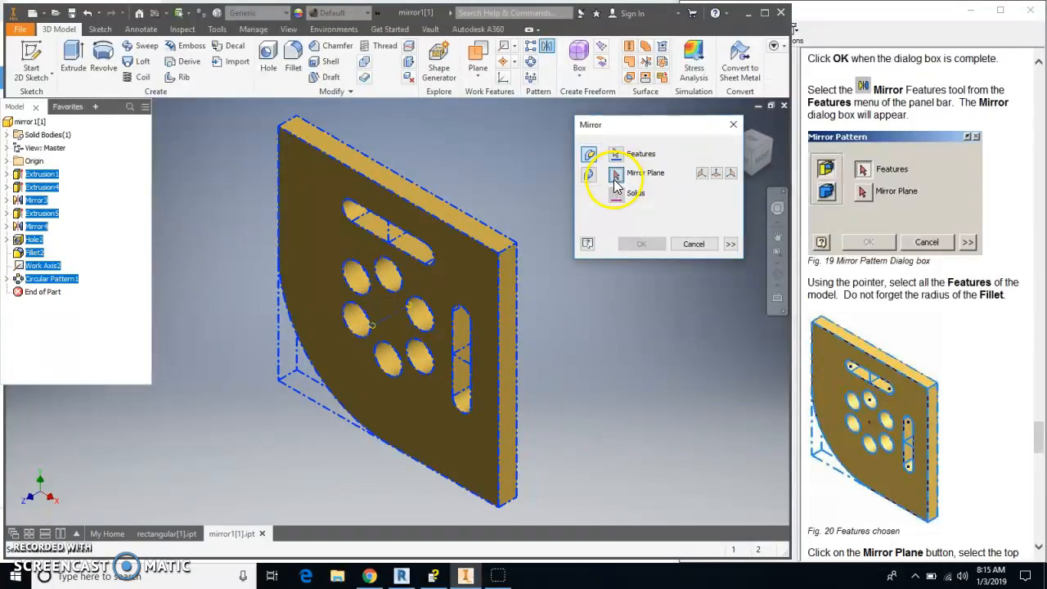
{"action": "left_click", "coordinate": [448, 219]}
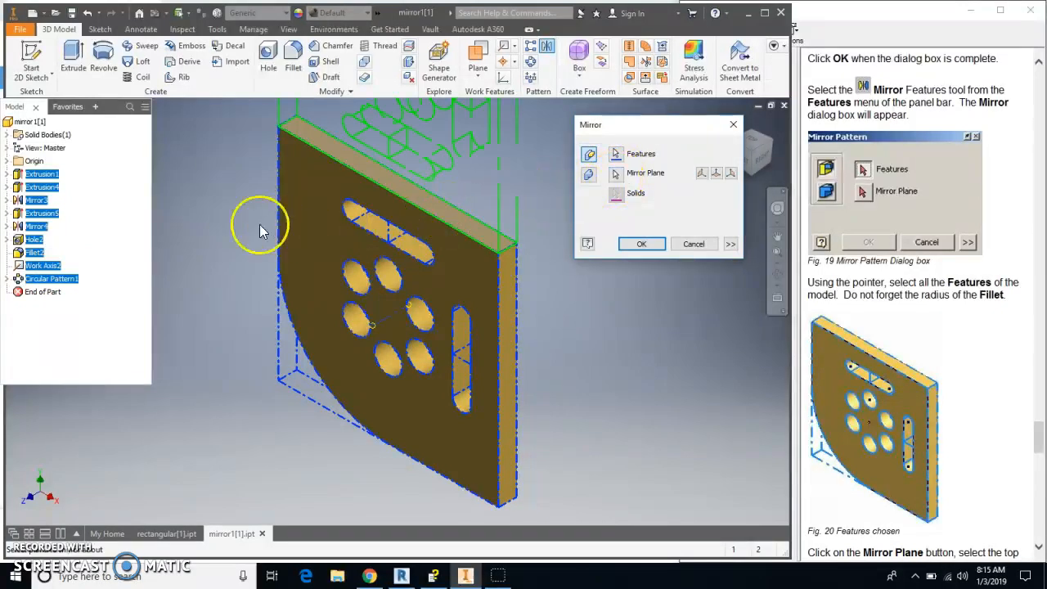
{"action": "left_click", "coordinate": [643, 246]}
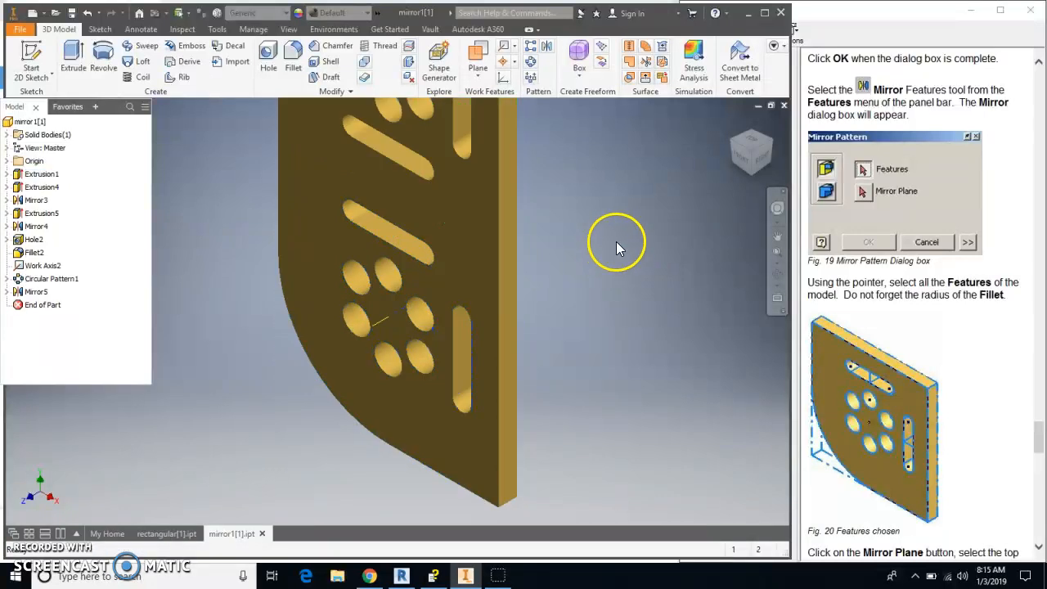
- Start another feature mirror and choose all features from Extrusion1 through Mirror5, including the fillet and work axis
{"action": "middle_click_drag", "start_coordinate": [606, 228], "coordinate": [560, 332]}
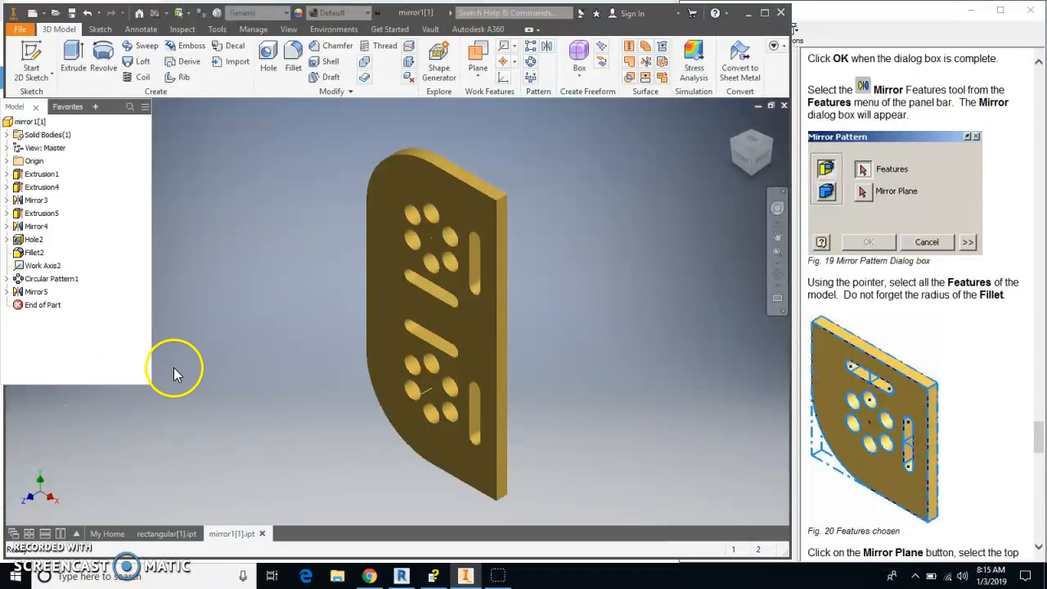
{"action": "left_click", "coordinate": [547, 49]}
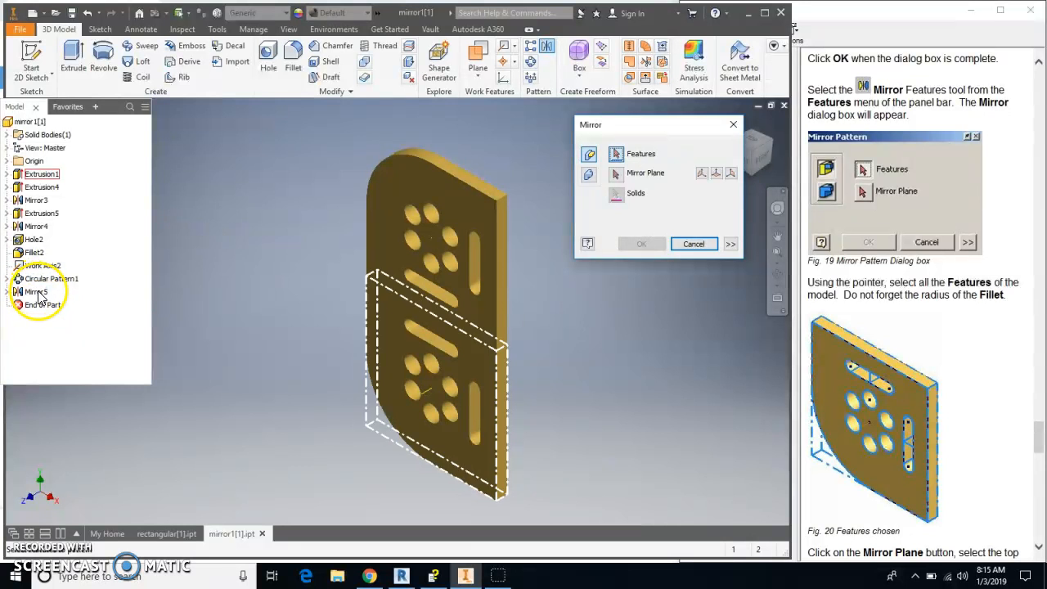
{"action": "left_click", "coordinate": [39, 175]}
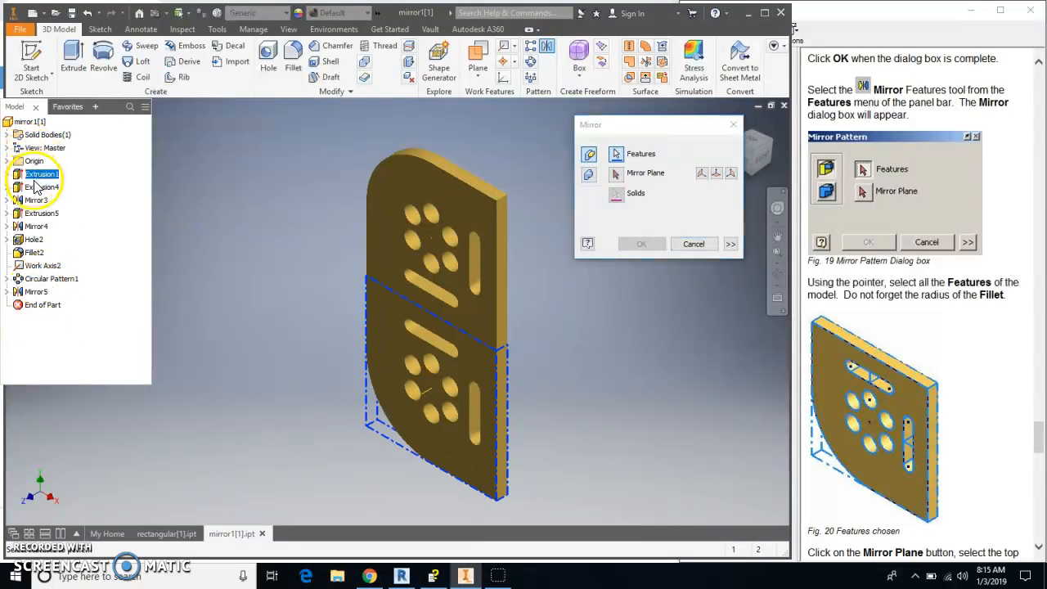
{"action": "left_click", "coordinate": [37, 187]}
{"action": "left_click", "coordinate": [36, 293], "text": "shift"}
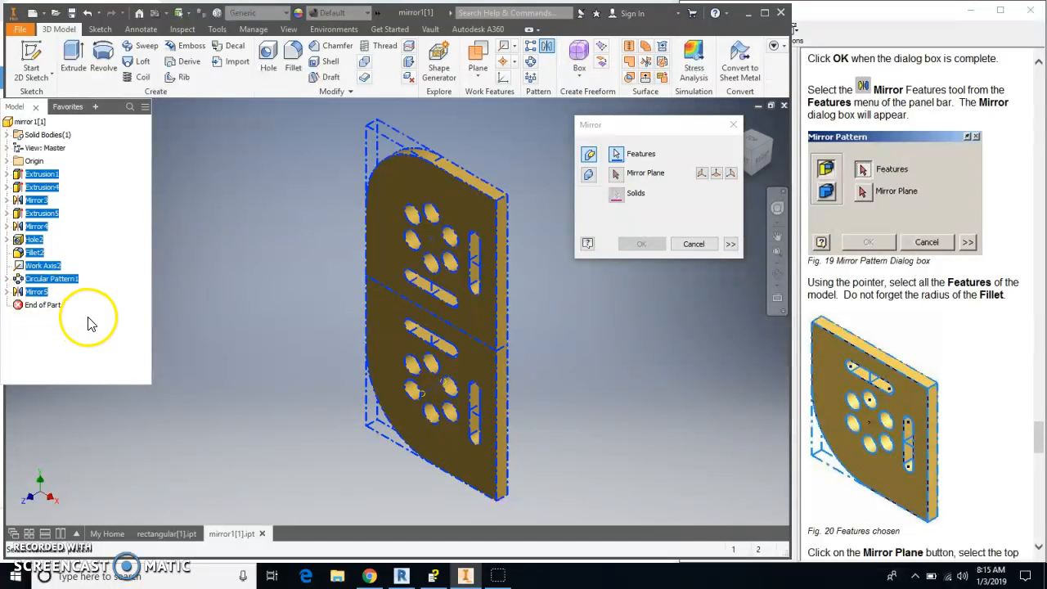
- Use the plate's long straight side face as the mirror plane and create the other half of the plate
{"action": "left_click", "coordinate": [614, 172]}
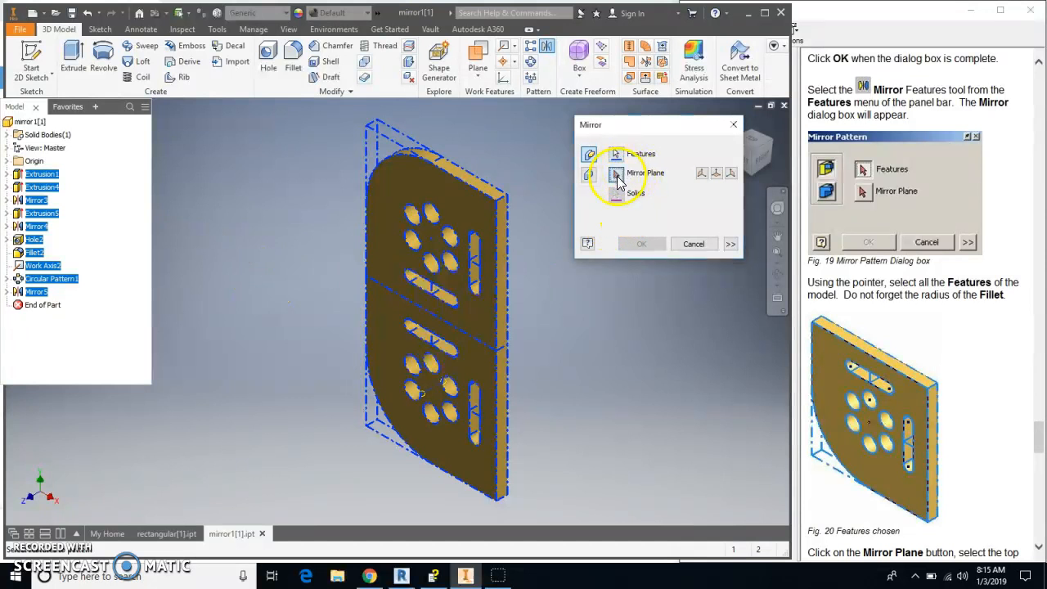
{"action": "left_click", "coordinate": [507, 281]}
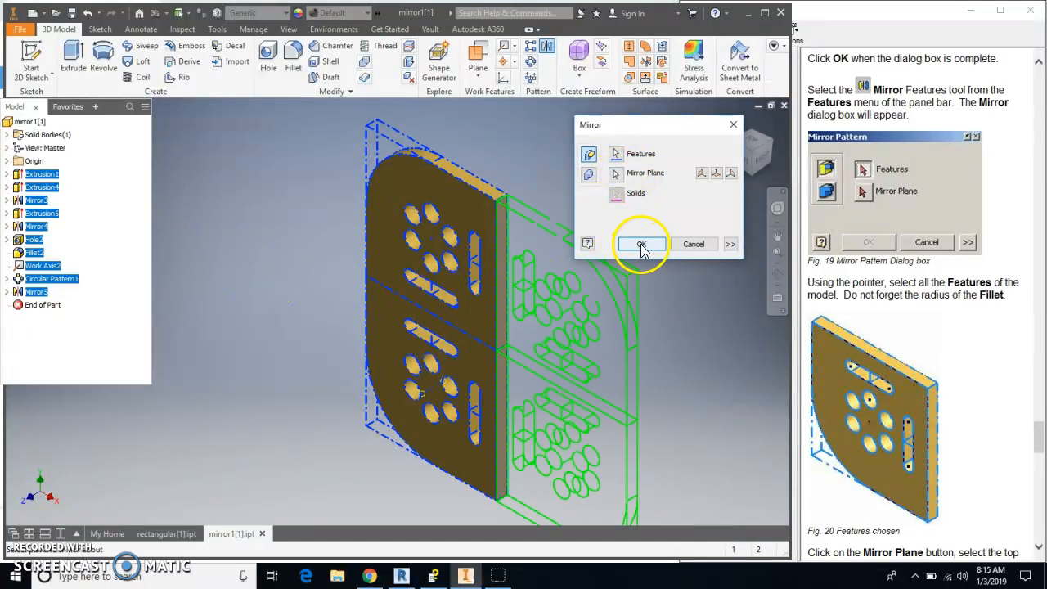
{"action": "left_click", "coordinate": [641, 245]}
{"action": "middle_click_drag", "start_coordinate": [684, 299], "coordinate": [655, 255], "text": "shift"}
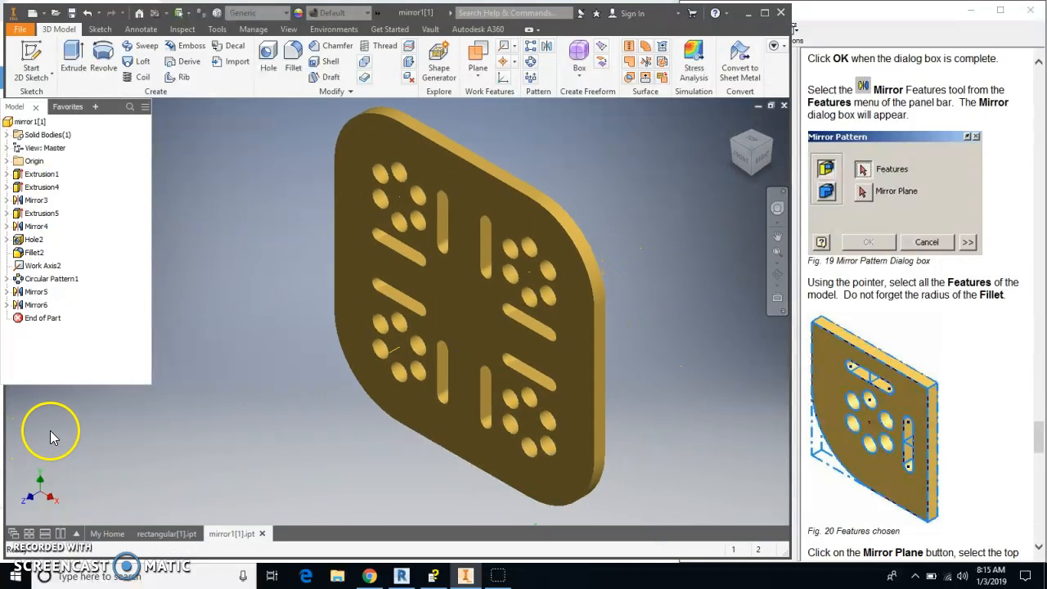
- Hide Work Axis2 in the finished plate and check the tutorial's remaining Mirror instructions
{"action": "right_click", "coordinate": [36, 273]}
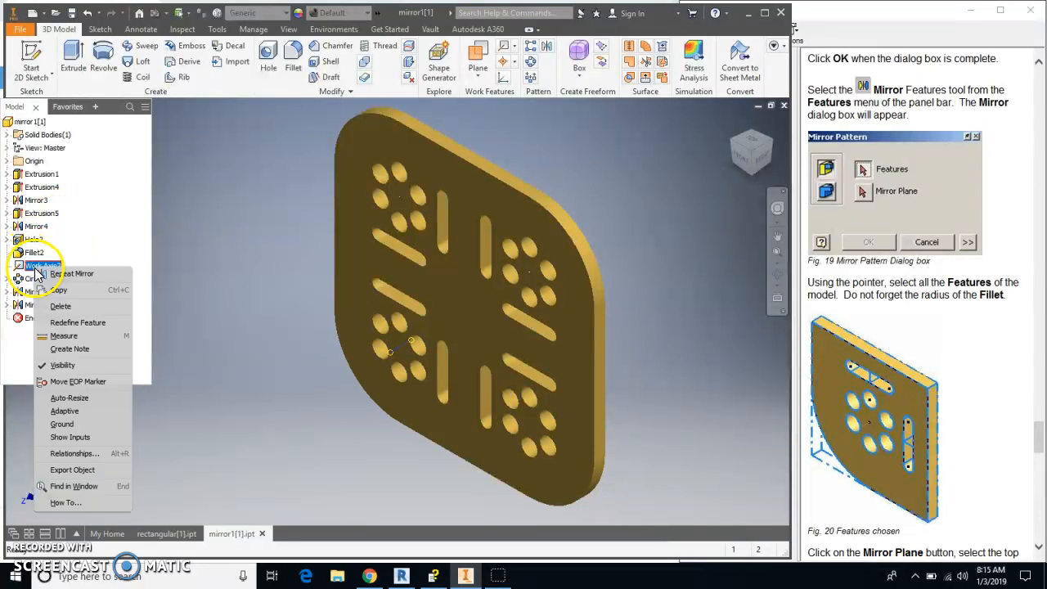
{"action": "left_click", "coordinate": [61, 365]}
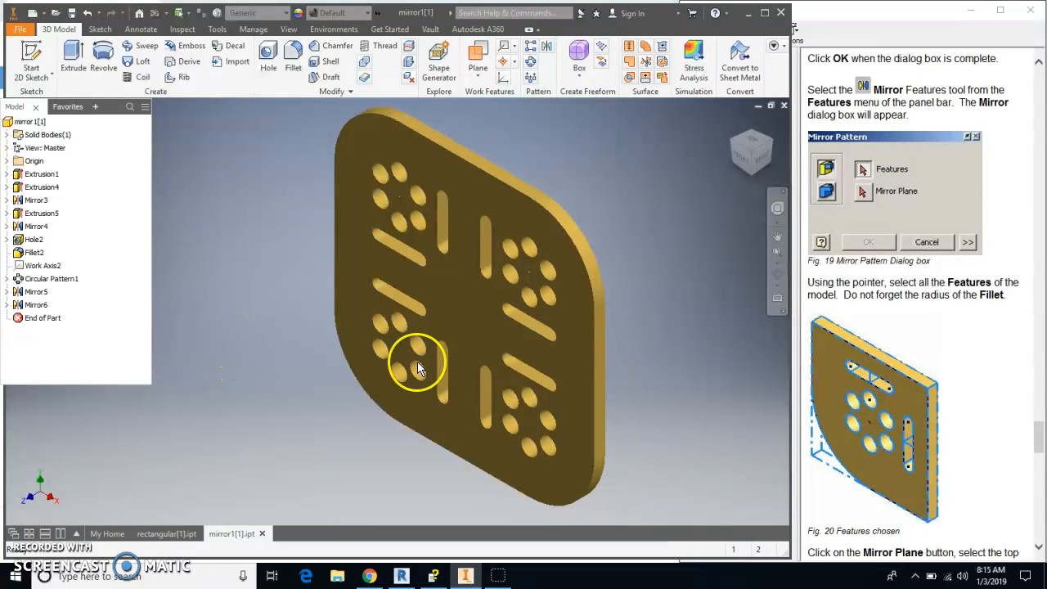
{"action": "left_click", "coordinate": [936, 366]}
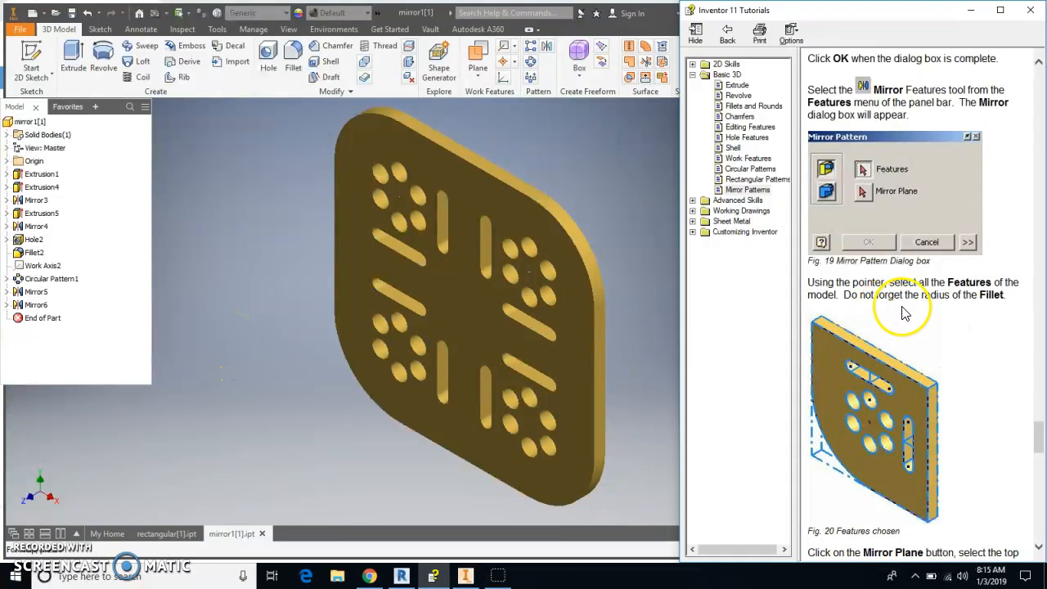
{"action": "scroll", "coordinate": [906, 315], "scroll_direction": "down", "scroll_amount": 2}
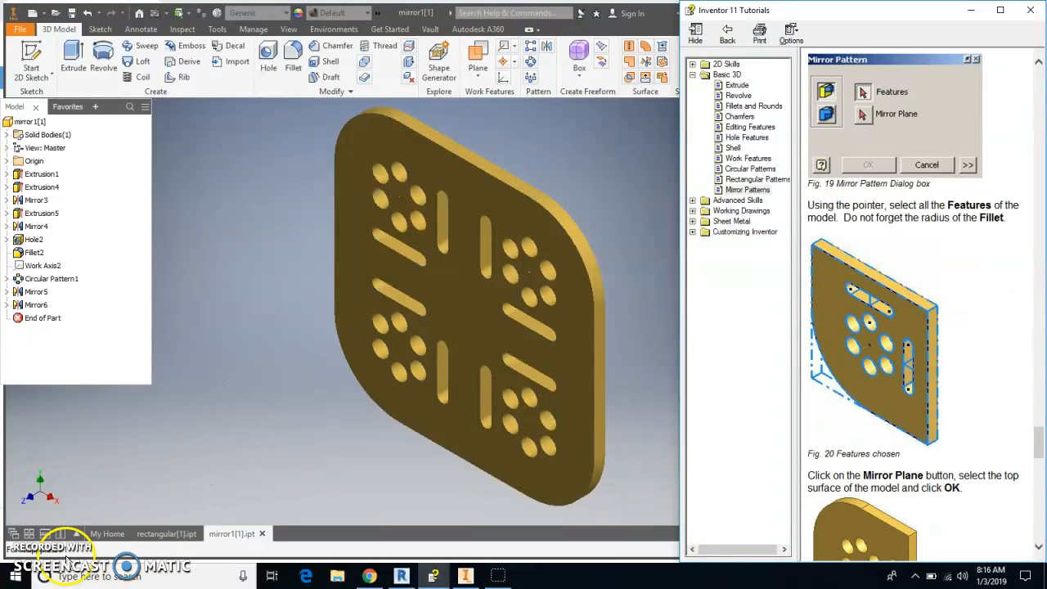